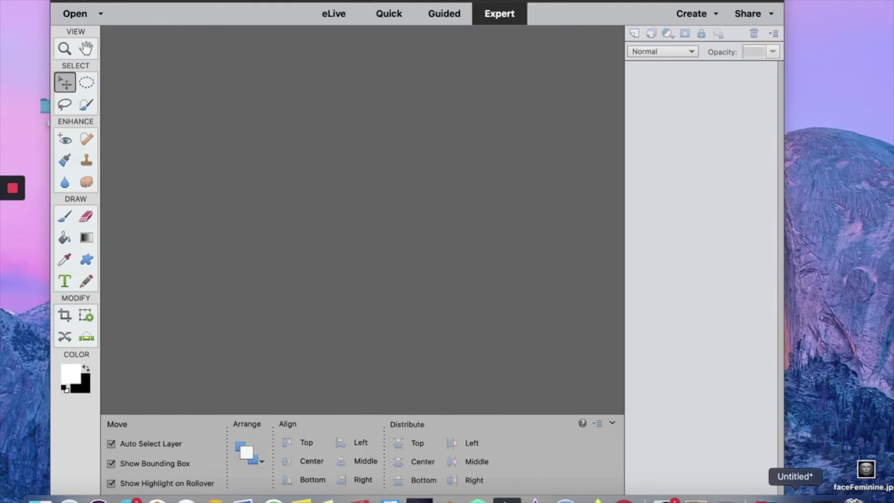
Step: Open faceFeminine.jpg from the desktop as a new document
{"action": "left_click_drag", "start_coordinate": [866, 469], "coordinate": [460, 215]}
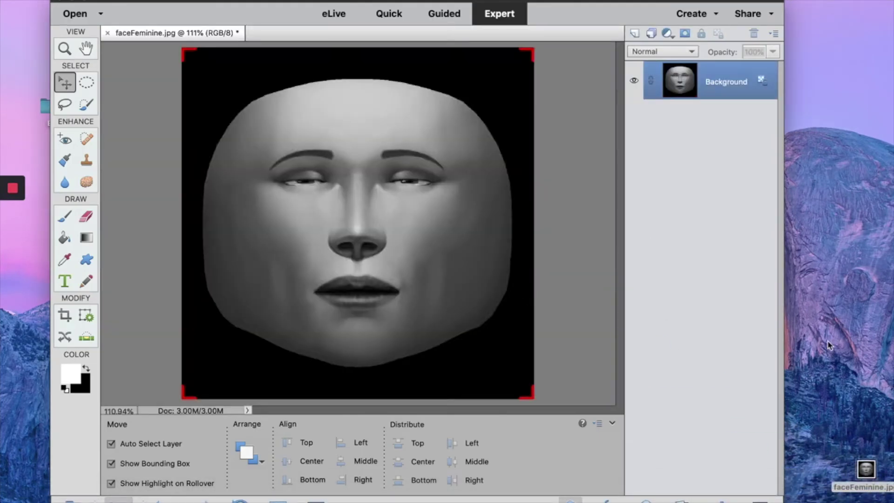
{"action": "left_click_drag", "start_coordinate": [646, 1], "coordinate": [703, 1]}
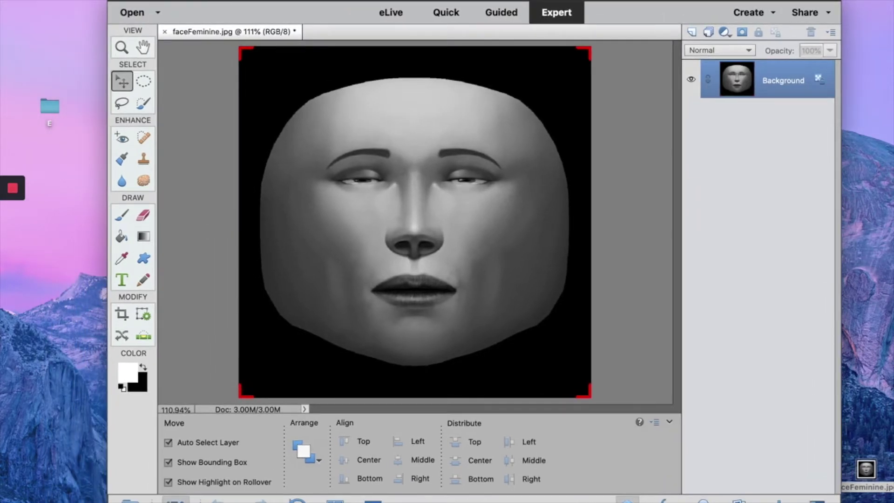
Step: Create a new layer named "tears" above the face background
{"action": "left_click", "coordinate": [198, 0]}
{"action": "mouse_move", "coordinate": [214, 0]}
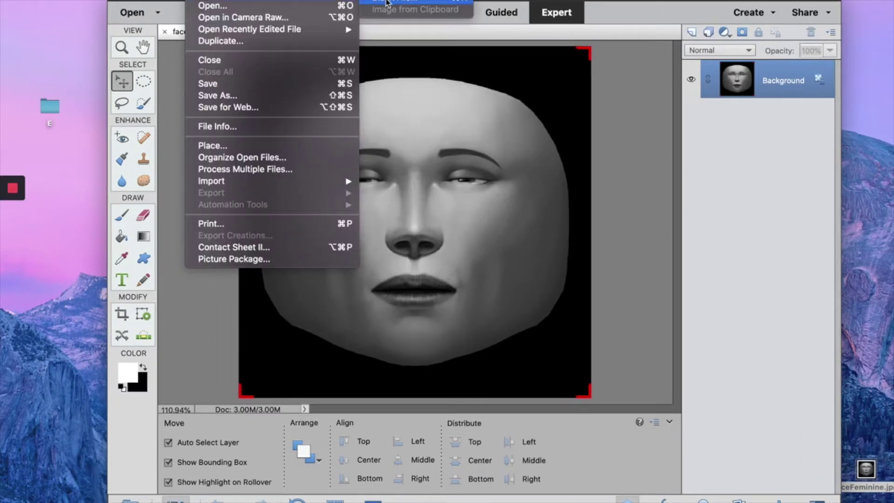
{"action": "mouse_move", "coordinate": [332, 0]}
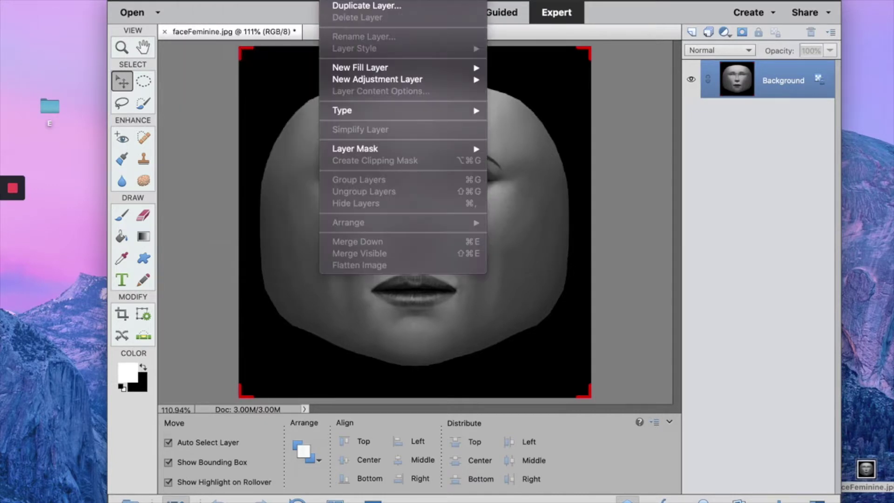
{"action": "left_click", "coordinate": [504, 1]}
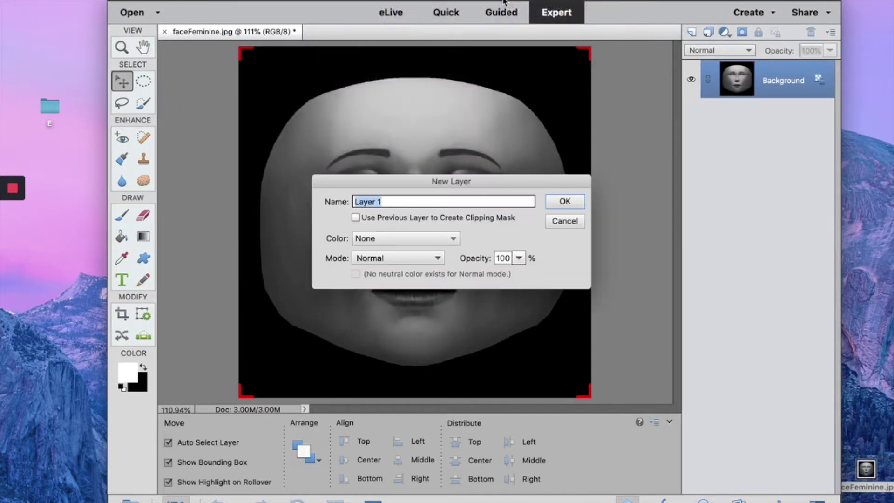
{"action": "left_click", "coordinate": [577, 202]}
{"action": "key", "text": "Return"}
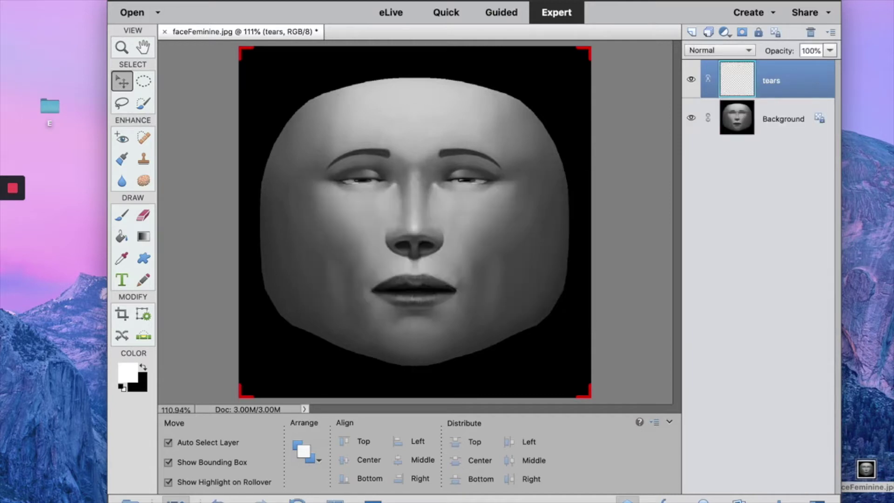
Step: Select the Brush tool and choose a round brush from the Default Brushes set
{"action": "left_click", "coordinate": [121, 216]}
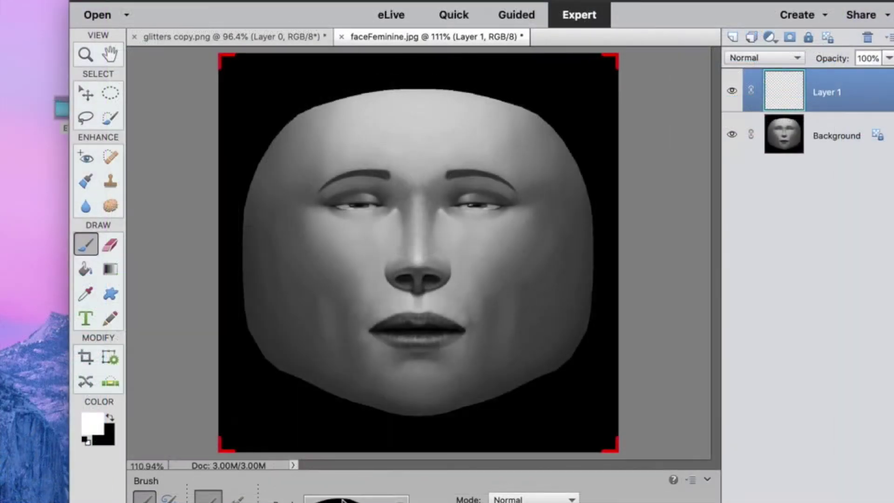
{"action": "left_click", "coordinate": [342, 501]}
{"action": "scroll", "coordinate": [357, 435], "scroll_direction": "down", "scroll_amount": 3}
{"action": "scroll", "coordinate": [360, 436], "scroll_direction": "up", "scroll_amount": 3}
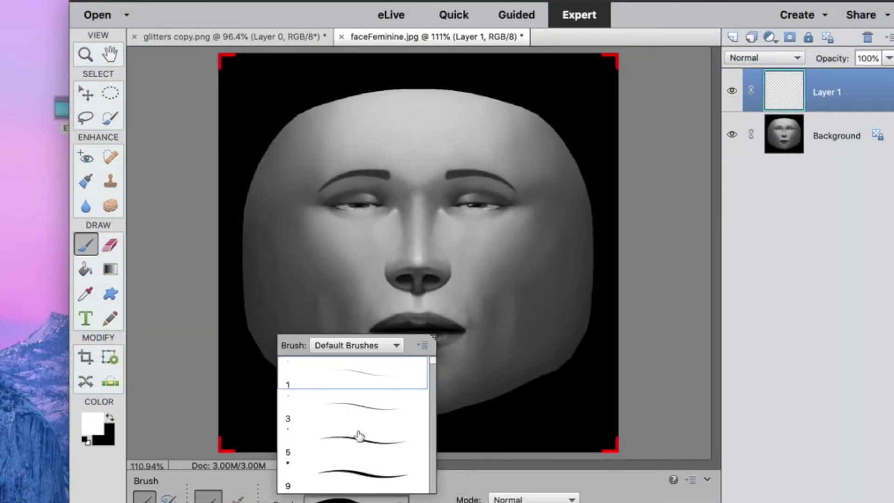
{"action": "left_click", "coordinate": [356, 223]}
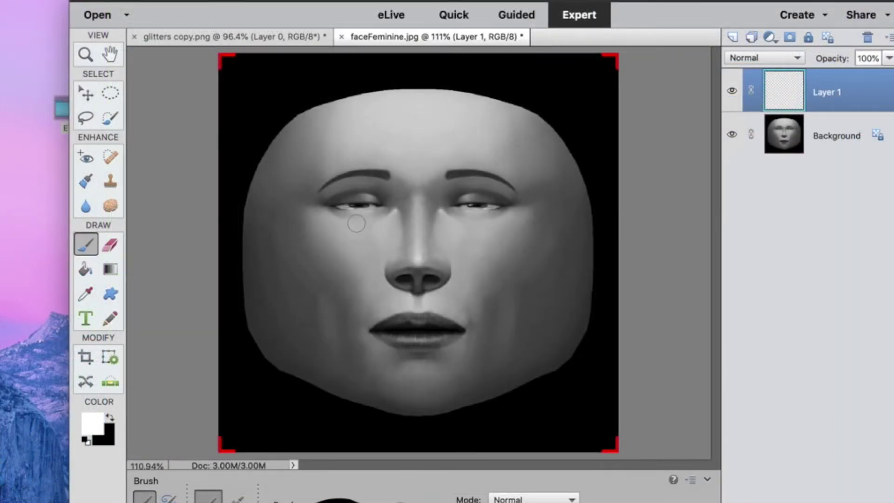
Step: Paint and fill a white dripping tear shape below the left eye in the picture, with one long central drip
{"action": "left_click", "coordinate": [85, 55]}
{"action": "left_click", "coordinate": [405, 319]}
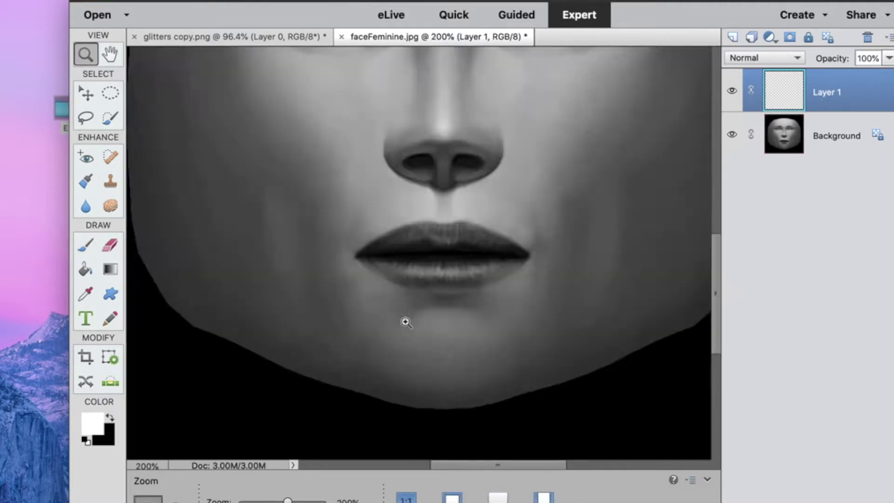
{"action": "left_click", "coordinate": [406, 322]}
{"action": "key", "text": "b"}
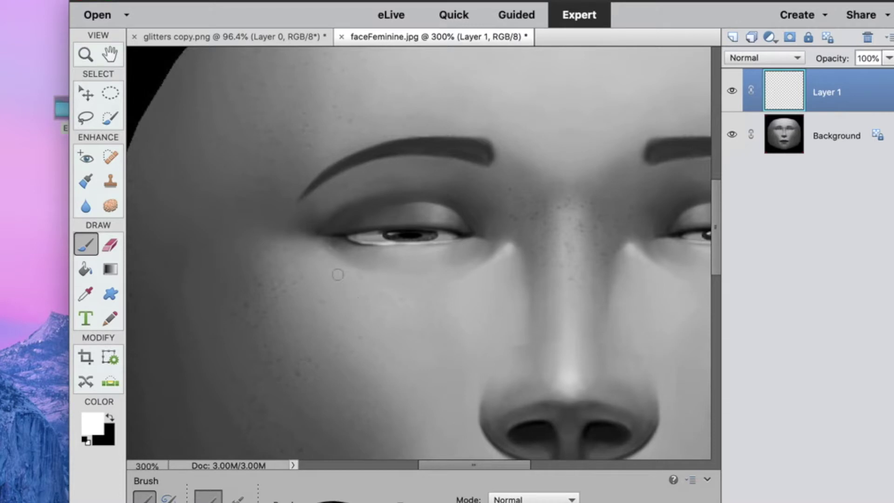
{"action": "mouse_move", "coordinate": [328, 240]}
{"action": "left_mouse_down"}
{"action": "mouse_move", "coordinate": [317, 263]}
{"action": "mouse_move", "coordinate": [373, 325]}
{"action": "mouse_move", "coordinate": [457, 281]}
{"action": "mouse_move", "coordinate": [386, 250]}
{"action": "mouse_move", "coordinate": [327, 240]}
{"action": "left_mouse_up"}
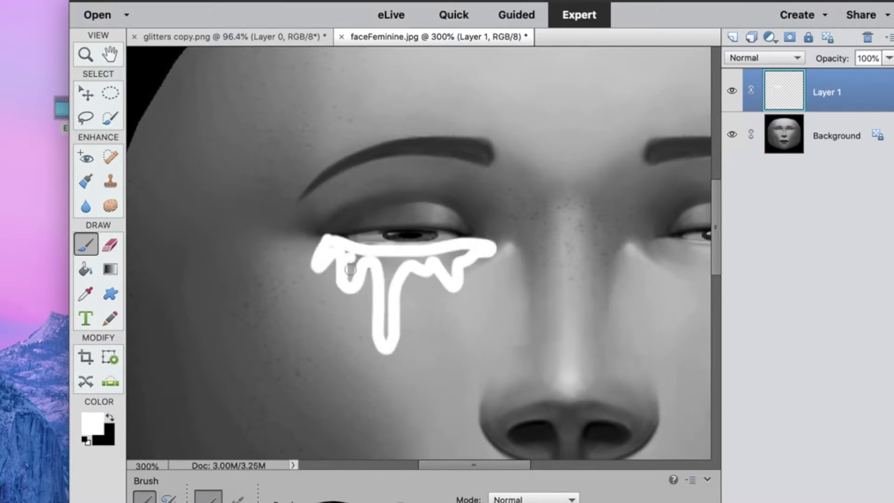
{"action": "mouse_move", "coordinate": [350, 269]}
{"action": "left_mouse_down"}
{"action": "mouse_move", "coordinate": [336, 256]}
{"action": "mouse_move", "coordinate": [412, 267]}
{"action": "mouse_move", "coordinate": [442, 257]}
{"action": "mouse_move", "coordinate": [403, 334]}
{"action": "left_mouse_up"}
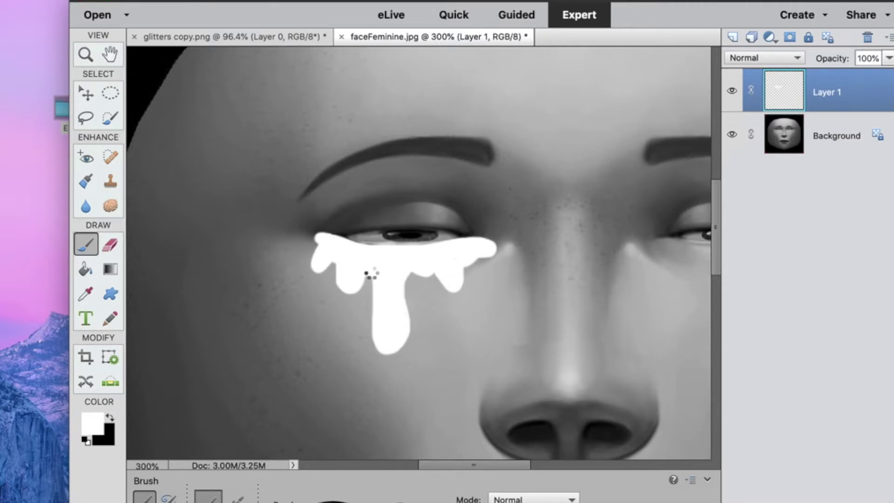
{"action": "left_click_drag", "start_coordinate": [421, 278], "coordinate": [446, 271]}
{"action": "left_click_drag", "start_coordinate": [403, 295], "coordinate": [401, 310]}
Step: Narrow the upper part of the long drip under the left eye and leave a rounded bulb at its end
{"action": "left_click", "coordinate": [110, 245]}
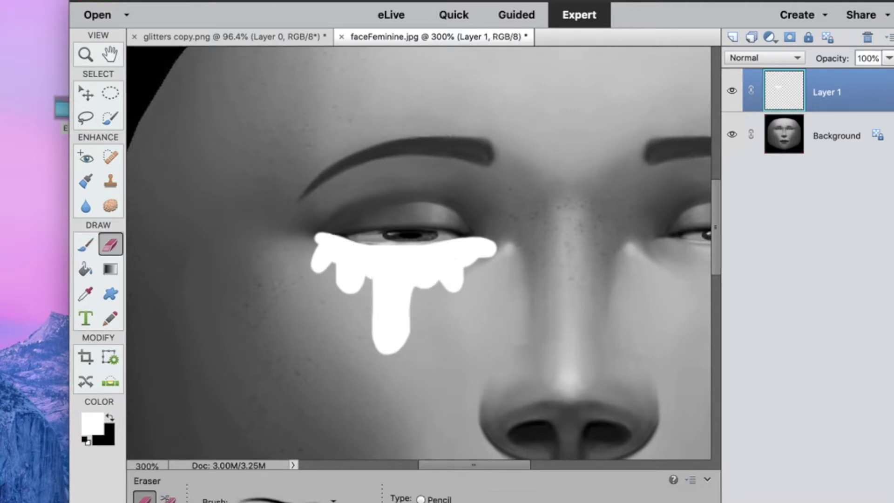
{"action": "left_click", "coordinate": [333, 501]}
{"action": "left_click", "coordinate": [359, 334]}
{"action": "left_click", "coordinate": [87, 247]}
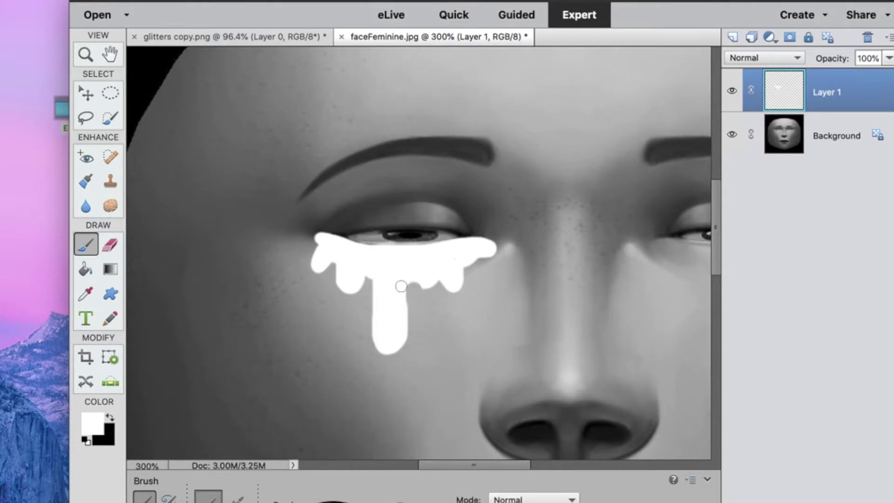
{"action": "mouse_move", "coordinate": [400, 286]}
{"action": "left_mouse_down"}
{"action": "mouse_move", "coordinate": [386, 350]}
{"action": "mouse_move", "coordinate": [368, 284]}
{"action": "left_mouse_up"}
{"action": "left_click", "coordinate": [114, 250]}
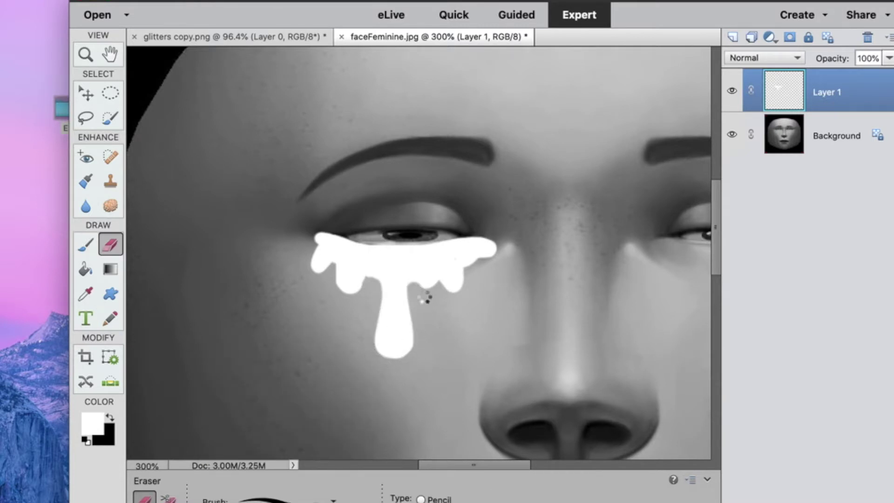
{"action": "key", "text": "b"}
Step: Clean the tear's edge along the left eye's lower lid and smooth its long drip and outer drips
{"action": "key", "text": "z"}
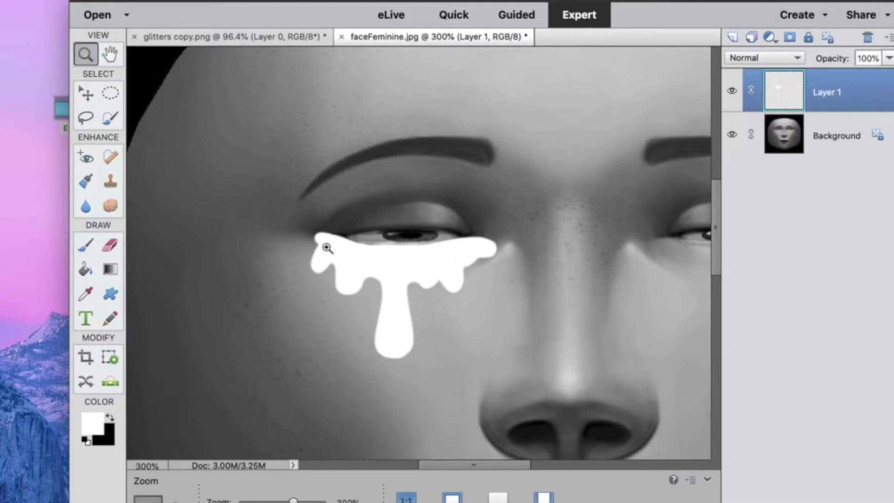
{"action": "left_click", "coordinate": [325, 242]}
{"action": "key", "text": "e"}
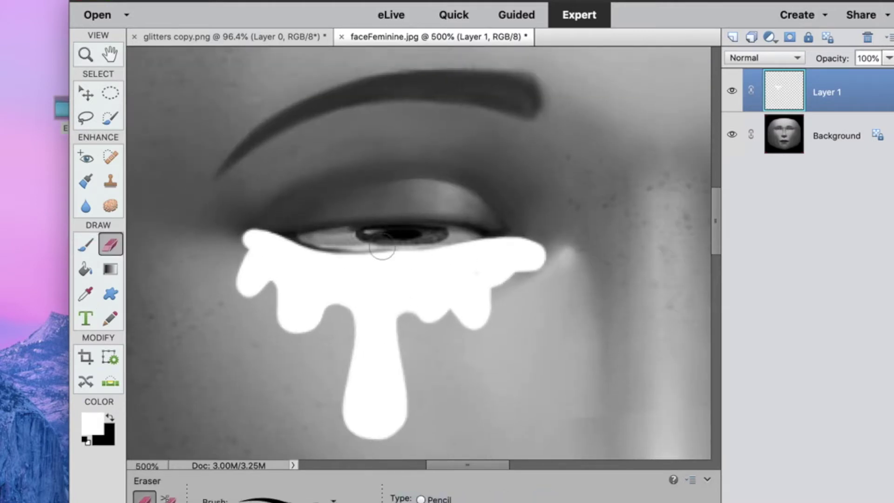
{"action": "left_click_drag", "start_coordinate": [382, 249], "coordinate": [455, 234]}
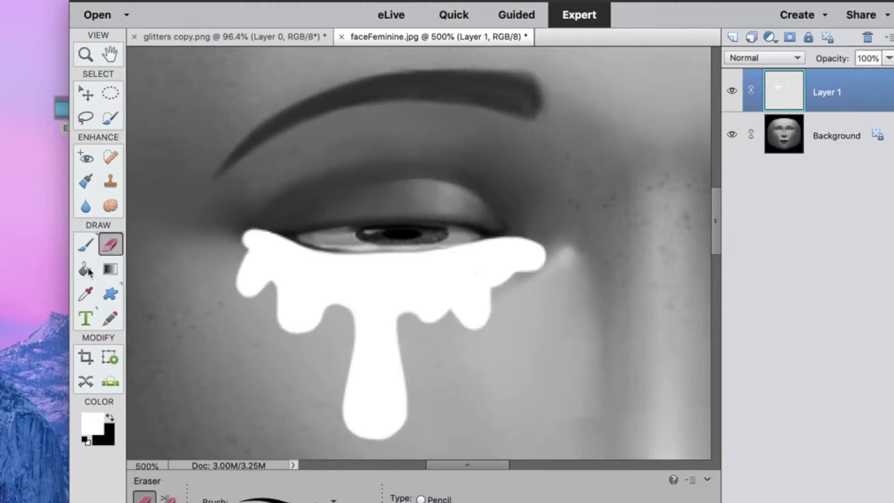
{"action": "key", "text": "b"}
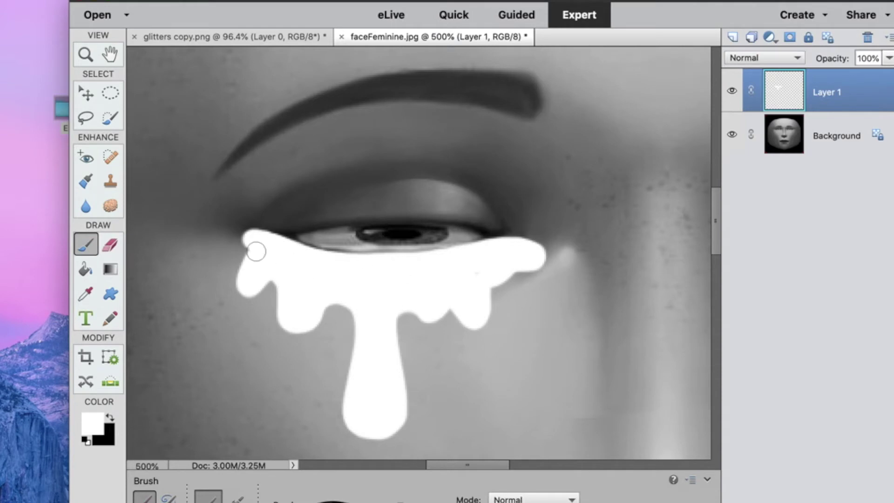
{"action": "left_click_drag", "start_coordinate": [367, 428], "coordinate": [396, 414]}
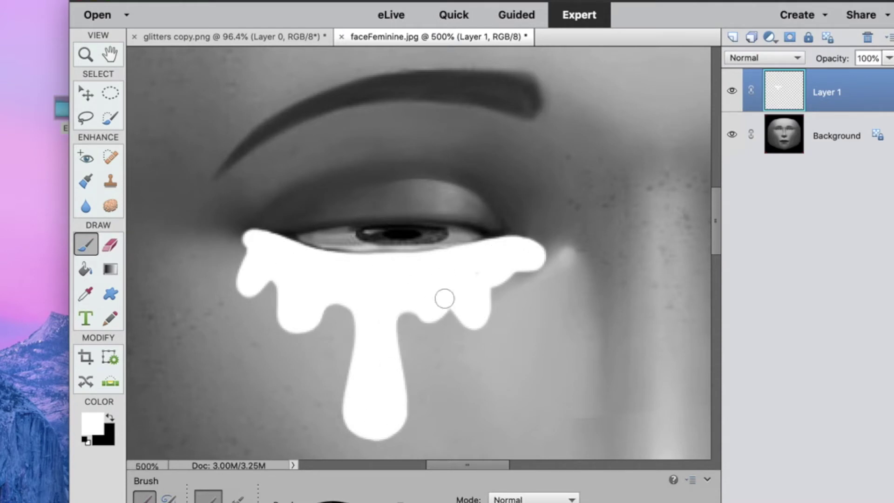
{"action": "left_click_drag", "start_coordinate": [268, 273], "coordinate": [331, 302]}
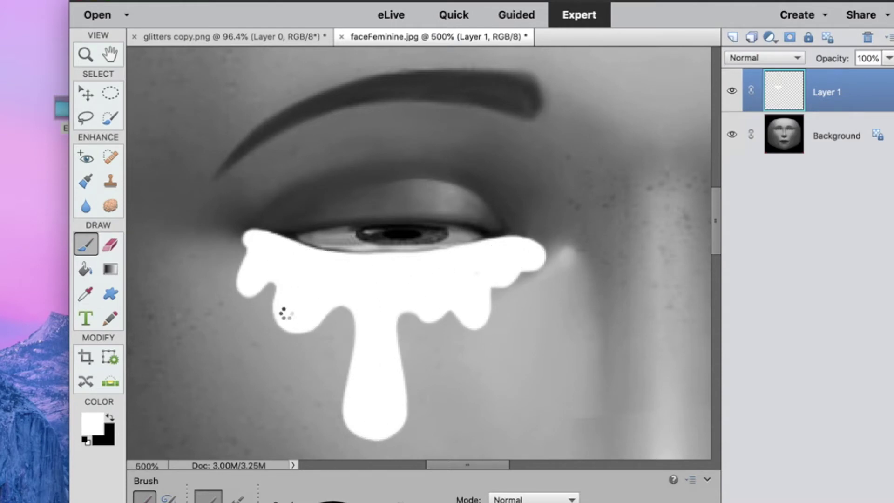
Step: Outline a white tear with several uneven drips below the right eye in the picture
{"action": "key", "text": "v"}
{"action": "key", "text": "z"}
{"action": "key", "text": "super+minus"}
{"action": "key", "text": "super+minus"}
{"action": "key", "text": "b"}
{"action": "mouse_move", "coordinate": [329, 231]}
{"action": "left_mouse_down"}
{"action": "mouse_move", "coordinate": [432, 309]}
{"action": "mouse_move", "coordinate": [328, 233]}
{"action": "mouse_move", "coordinate": [368, 312]}
{"action": "mouse_move", "coordinate": [351, 308]}
{"action": "left_mouse_up"}
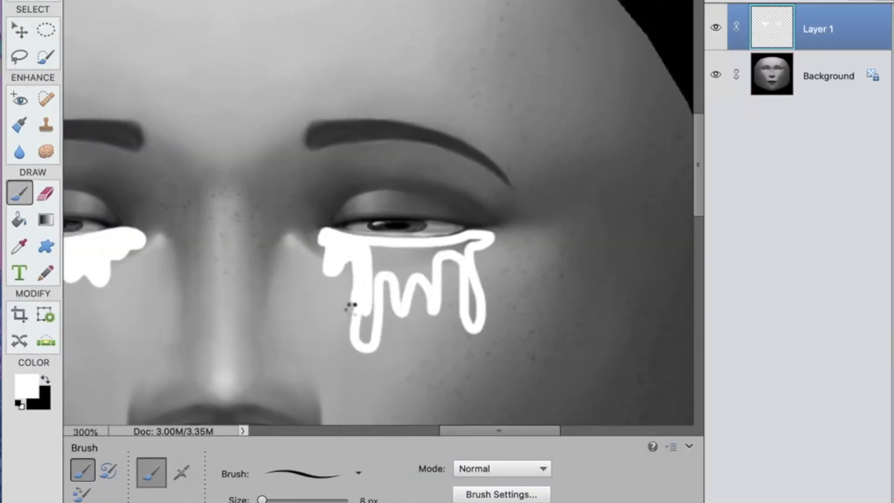
Step: Fill in the right eye's tear outline with white, using a 10 px brush to thicken and round the drips
{"action": "key", "text": "super+equal"}
{"action": "key", "text": "super+equal"}
{"action": "mouse_move", "coordinate": [298, 316]}
{"action": "left_mouse_down"}
{"action": "mouse_move", "coordinate": [351, 253]}
{"action": "mouse_move", "coordinate": [426, 239]}
{"action": "left_mouse_up"}
{"action": "key", "text": "bracketright"}
{"action": "key", "text": "bracketright"}
{"action": "key", "text": "bracketright"}
{"action": "key", "text": "bracketleft"}
{"action": "mouse_move", "coordinate": [484, 354]}
{"action": "left_mouse_down"}
{"action": "mouse_move", "coordinate": [503, 223]}
{"action": "mouse_move", "coordinate": [513, 243]}
{"action": "left_mouse_up"}
{"action": "left_click_drag", "start_coordinate": [241, 251], "coordinate": [268, 372]}
Step: Refine the right eye's drips with Eraser and Brush, thinning the small drip nearest the nose and using a 4 px brush for details
{"action": "key", "text": "e"}
{"action": "left_click_drag", "start_coordinate": [334, 291], "coordinate": [343, 331]}
{"action": "key", "text": "b"}
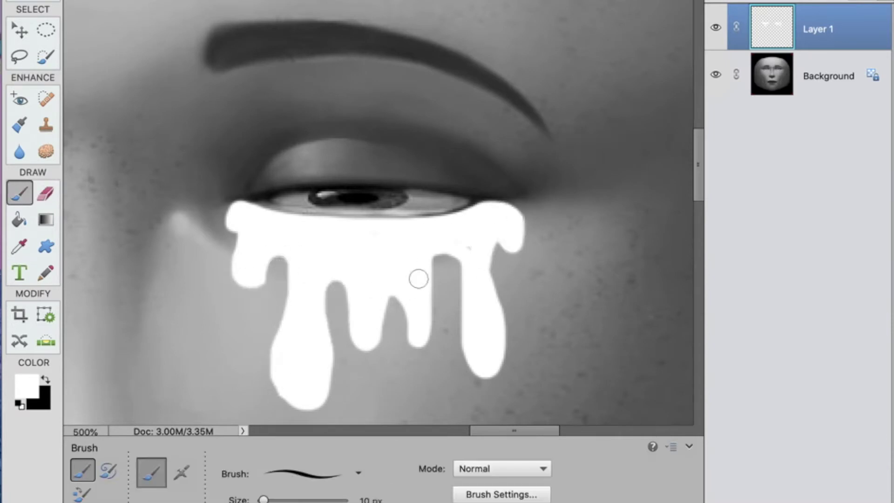
{"action": "left_click_drag", "start_coordinate": [440, 260], "coordinate": [468, 359]}
{"action": "key", "text": "e"}
{"action": "left_click_drag", "start_coordinate": [243, 231], "coordinate": [243, 283]}
{"action": "left_click_drag", "start_coordinate": [278, 325], "coordinate": [281, 398]}
{"action": "key", "text": "b"}
{"action": "left_click", "coordinate": [232, 234]}
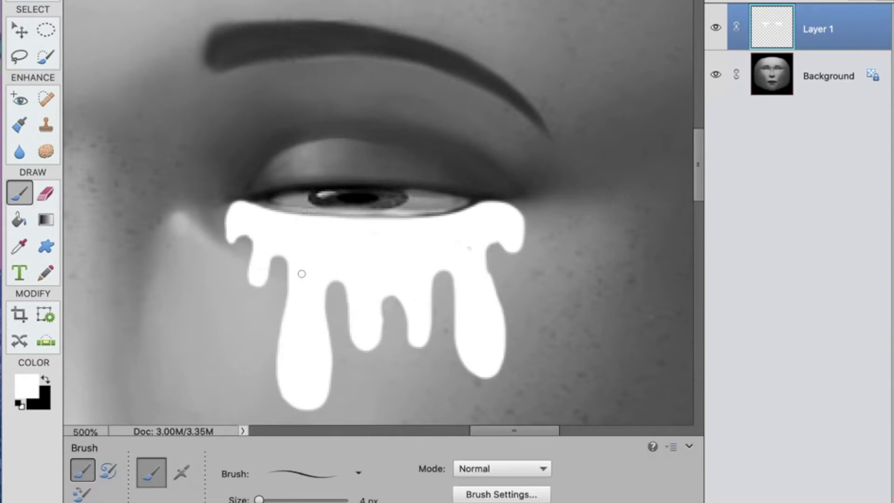
Step: Slim the longest drip under the right eye and smooth its sides down to a rounded end
{"action": "mouse_move", "coordinate": [288, 256]}
{"action": "left_mouse_down"}
{"action": "mouse_move", "coordinate": [282, 344]}
{"action": "mouse_move", "coordinate": [283, 305]}
{"action": "left_mouse_up"}
{"action": "key", "text": "e"}
{"action": "left_click_drag", "start_coordinate": [328, 283], "coordinate": [327, 400]}
{"action": "left_click_drag", "start_coordinate": [282, 398], "coordinate": [282, 260]}
{"action": "key", "text": "b"}
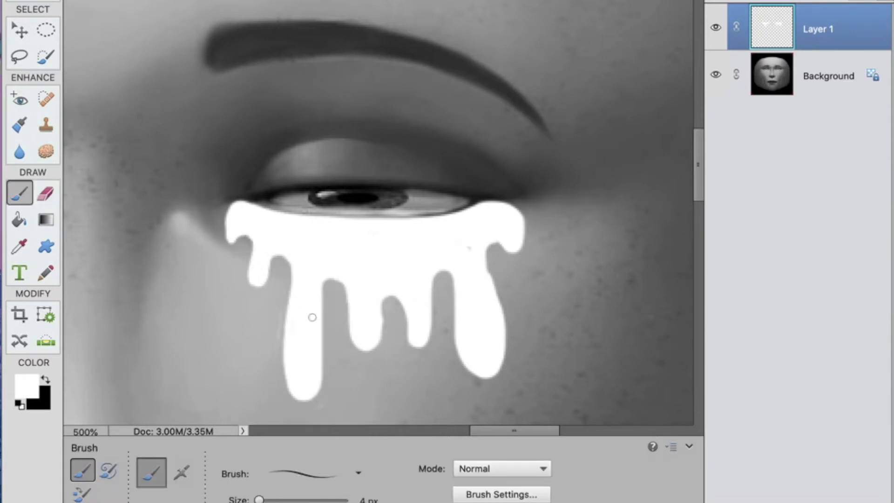
{"action": "key", "text": "e"}
{"action": "key", "text": "b"}
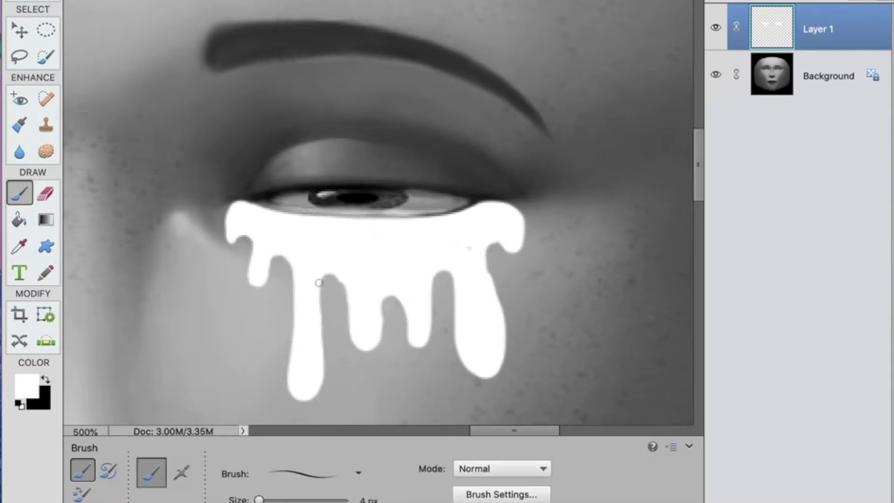
{"action": "left_click_drag", "start_coordinate": [293, 317], "coordinate": [289, 380]}
{"action": "left_click_drag", "start_coordinate": [322, 285], "coordinate": [323, 328]}
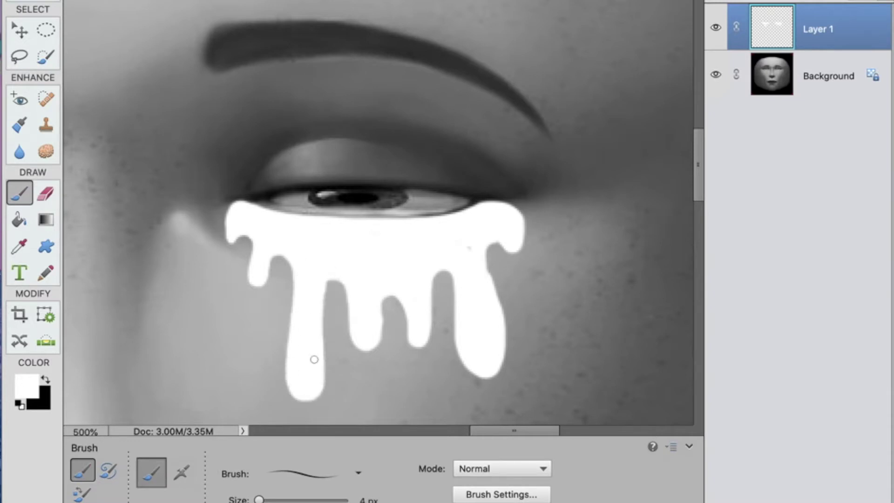
Step: Shorten the second of the two middle drips under the right eye and round the gaps around them
{"action": "key", "text": "e"}
{"action": "key", "text": "b"}
{"action": "key", "text": "e"}
{"action": "mouse_move", "coordinate": [347, 292]}
{"action": "left_mouse_down"}
{"action": "mouse_move", "coordinate": [348, 332]}
{"action": "mouse_move", "coordinate": [382, 308]}
{"action": "left_mouse_up"}
{"action": "left_click_drag", "start_coordinate": [383, 305], "coordinate": [419, 347]}
{"action": "key", "text": "b"}
{"action": "key", "text": "e"}
{"action": "key", "text": "b"}
{"action": "key", "text": "e"}
{"action": "key", "text": "b"}
{"action": "left_click_drag", "start_coordinate": [407, 303], "coordinate": [423, 309]}
Step: Slim and shorten the outermost long drip under the right eye and taper the small drip at the eye's outer corner
{"action": "mouse_move", "coordinate": [429, 273]}
{"action": "left_mouse_down"}
{"action": "mouse_move", "coordinate": [427, 307]}
{"action": "mouse_move", "coordinate": [440, 275]}
{"action": "mouse_move", "coordinate": [492, 371]}
{"action": "left_mouse_up"}
{"action": "key", "text": "e"}
{"action": "left_click_drag", "start_coordinate": [503, 331], "coordinate": [477, 371]}
{"action": "mouse_move", "coordinate": [511, 206]}
{"action": "left_mouse_down"}
{"action": "mouse_move", "coordinate": [524, 241]}
{"action": "mouse_move", "coordinate": [512, 252]}
{"action": "left_mouse_up"}
{"action": "key", "text": "b"}
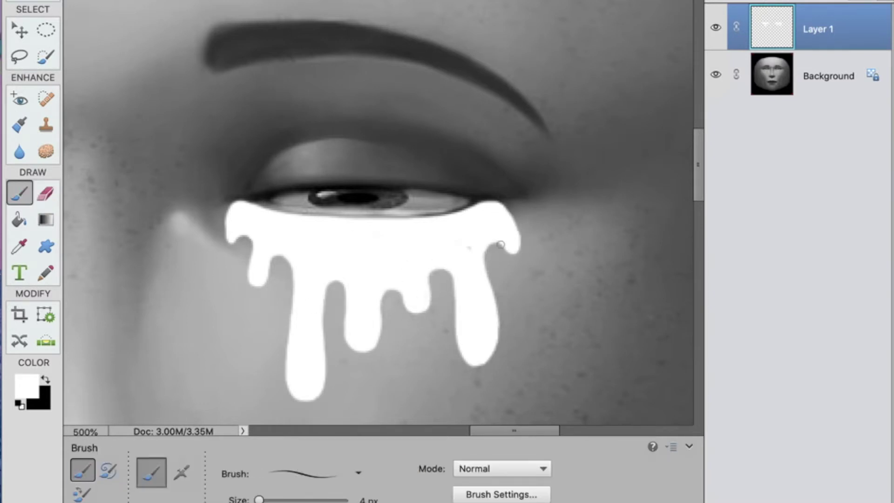
{"action": "left_click", "coordinate": [45, 194]}
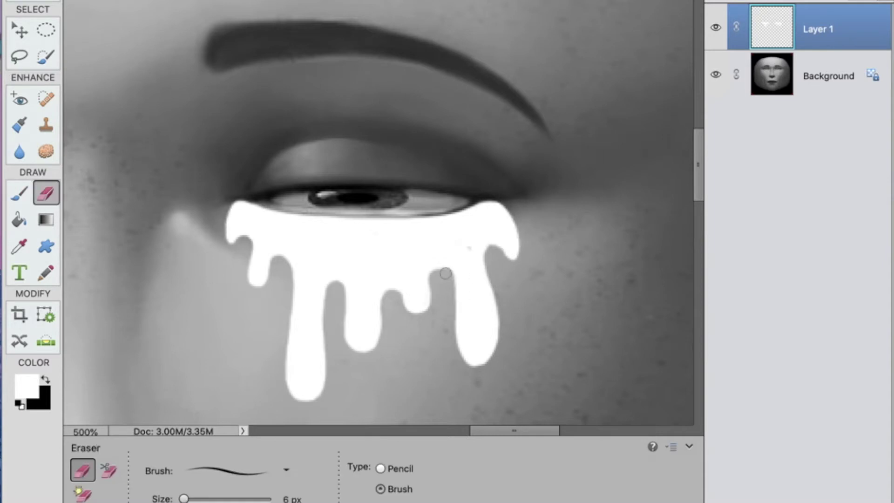
Step: Check both tears at a wider view and apply the Liquify filter to the right eye's tear
{"action": "key", "text": "z"}
{"action": "left_click", "coordinate": [349, 313], "text": "alt"}
{"action": "left_click", "coordinate": [348, 312], "text": "alt"}
{"action": "left_click", "coordinate": [348, 312], "text": "alt"}
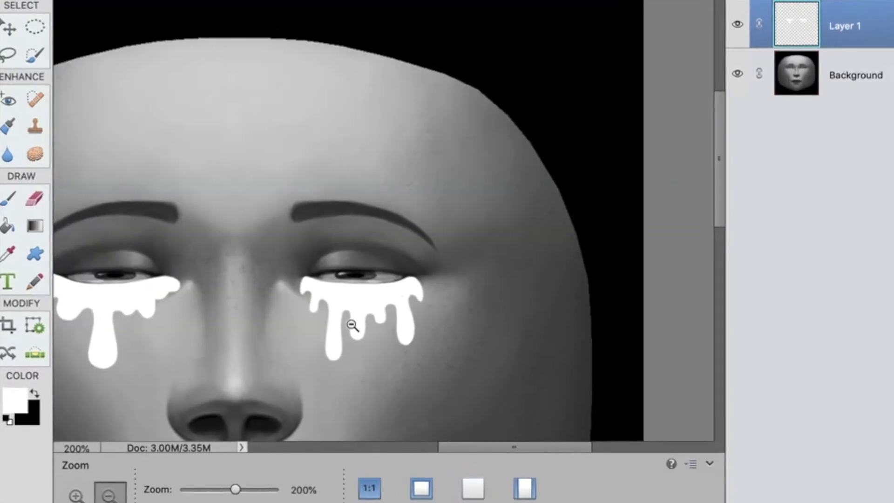
{"action": "left_click", "coordinate": [349, 313], "text": "alt"}
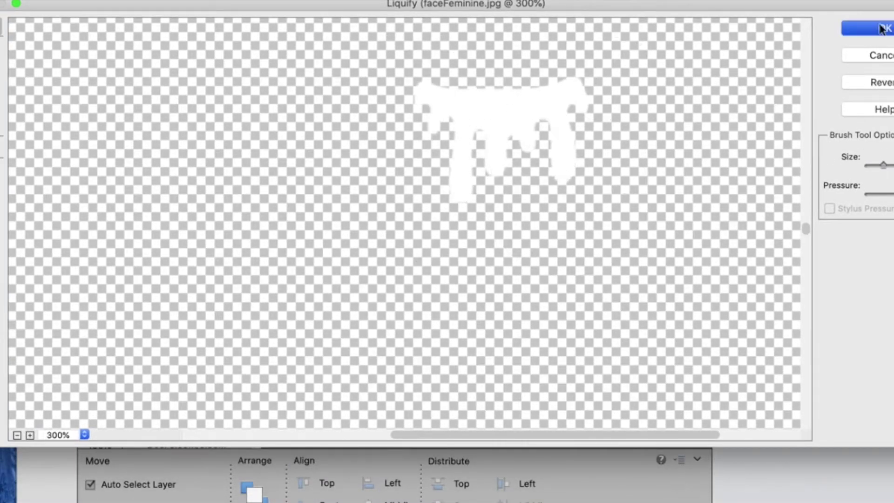
{"action": "left_click", "coordinate": [881, 29]}
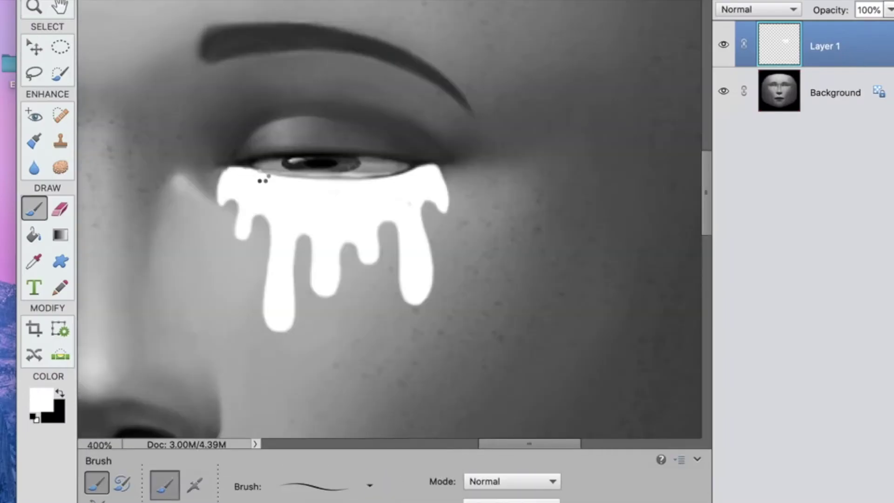
Step: Try erasing a spot between the middle drips of the right eye's tear and undo it
{"action": "key", "text": "e"}
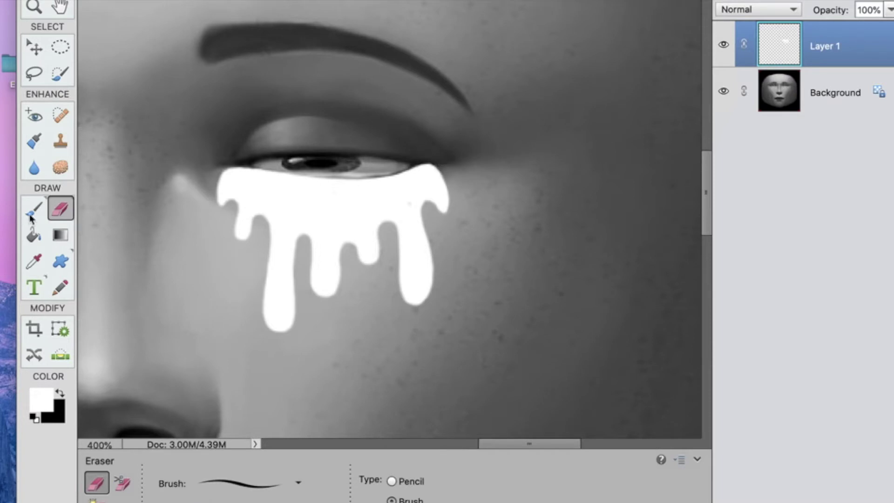
{"action": "left_click", "coordinate": [30, 217]}
{"action": "key", "text": "e"}
{"action": "left_click", "coordinate": [345, 246]}
{"action": "key", "text": "super+z"}
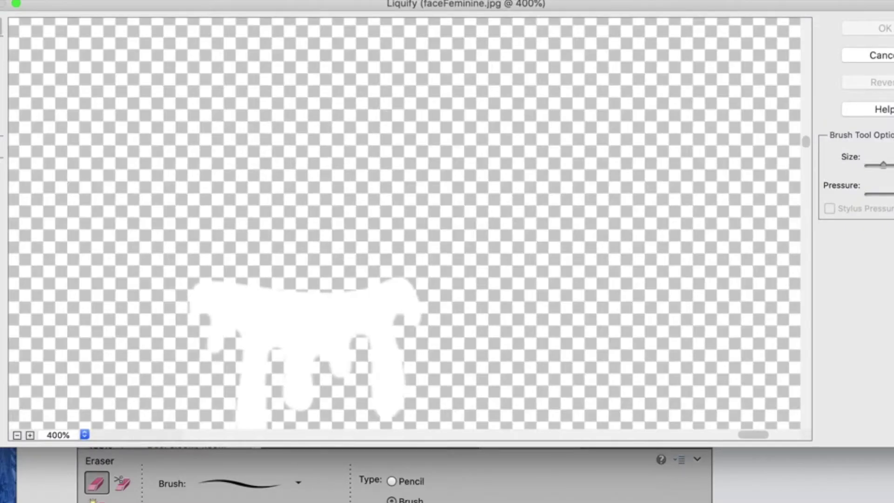
Step: Push the lower tip of the right tear's longest drip slightly outward in the Liquify filter and apply it
{"action": "scroll", "coordinate": [405, 224], "scroll_direction": "down", "scroll_amount": 5}
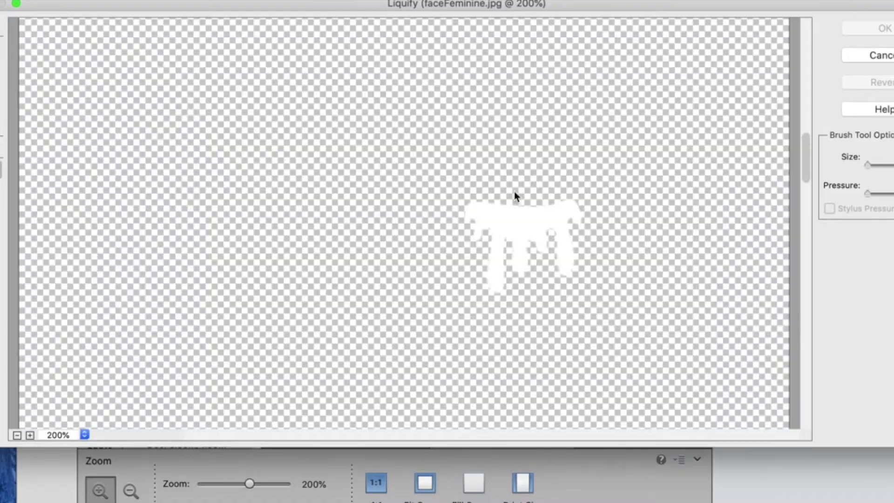
{"action": "key", "text": "ctrl+equal"}
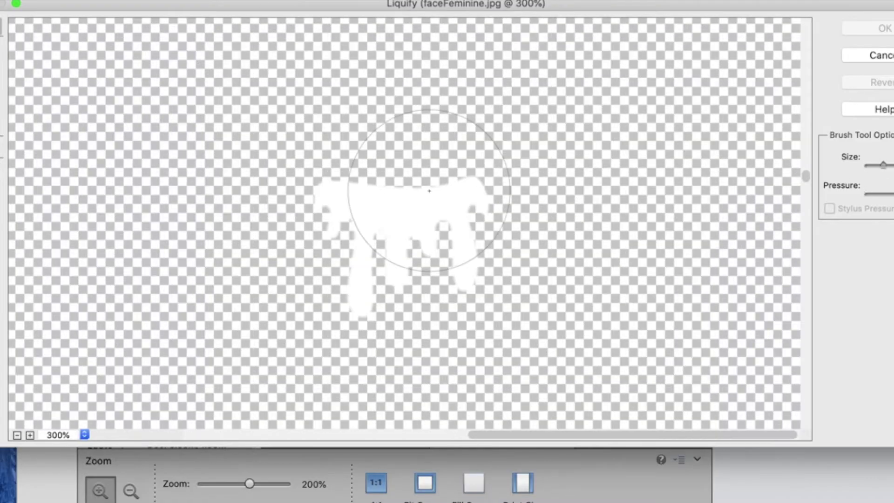
{"action": "left_click_drag", "start_coordinate": [339, 317], "coordinate": [349, 317]}
{"action": "left_click", "coordinate": [883, 28]}
Step: Duplicate the tear layer and place the face layer at the bottom of the stack with both tear layers shown
{"action": "key", "text": "super+j"}
{"action": "key", "text": "v"}
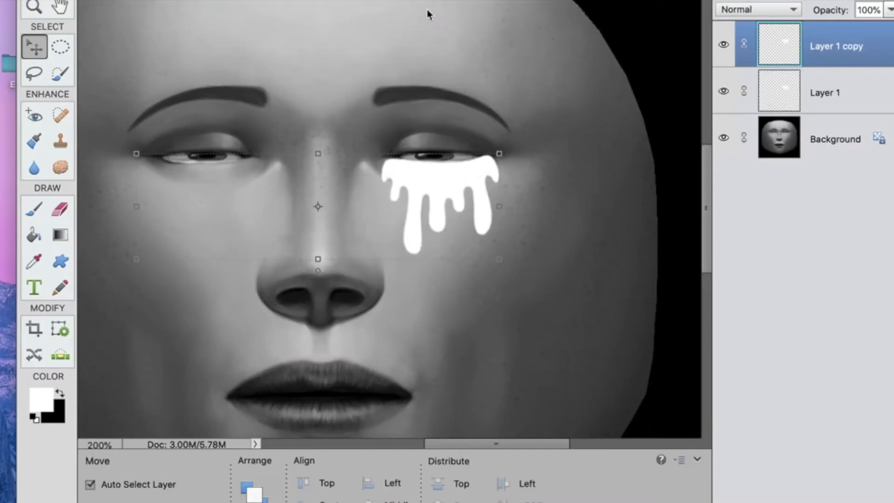
{"action": "left_click", "coordinate": [723, 91]}
{"action": "left_click_drag", "start_coordinate": [796, 129], "coordinate": [797, 67]}
{"action": "key", "text": "super+z"}
{"action": "left_click", "coordinate": [335, 144]}
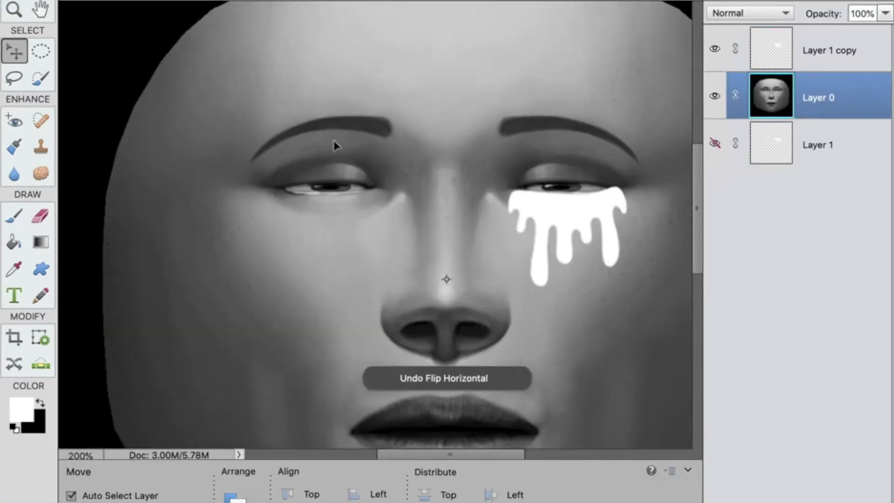
{"action": "scroll", "coordinate": [336, 144], "scroll_direction": "right", "scroll_amount": 3}
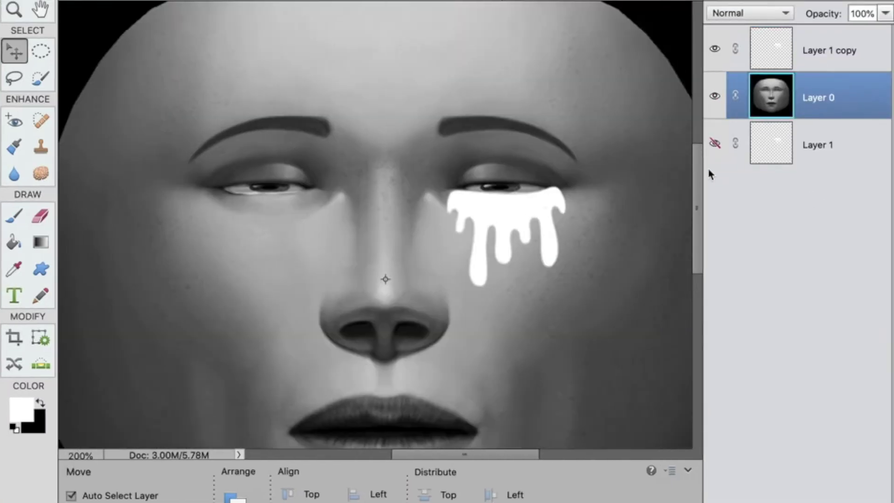
{"action": "left_click_drag", "start_coordinate": [818, 98], "coordinate": [817, 160]}
{"action": "left_click", "coordinate": [717, 94]}
Step: Mirror the duplicated tear horizontally, fit it under the left eye and commit the transform
{"action": "left_click", "coordinate": [552, 228]}
{"action": "left_click_drag", "start_coordinate": [569, 236], "coordinate": [583, 275]}
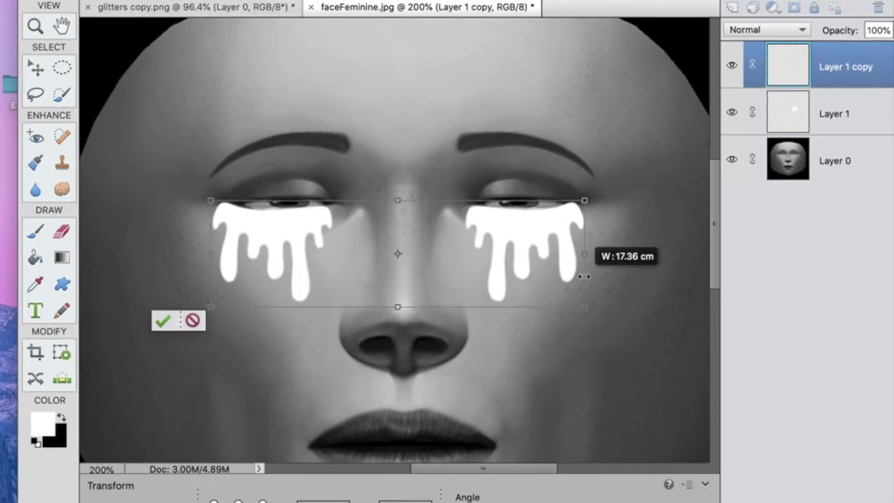
{"action": "left_click_drag", "start_coordinate": [210, 255], "coordinate": [216, 255]}
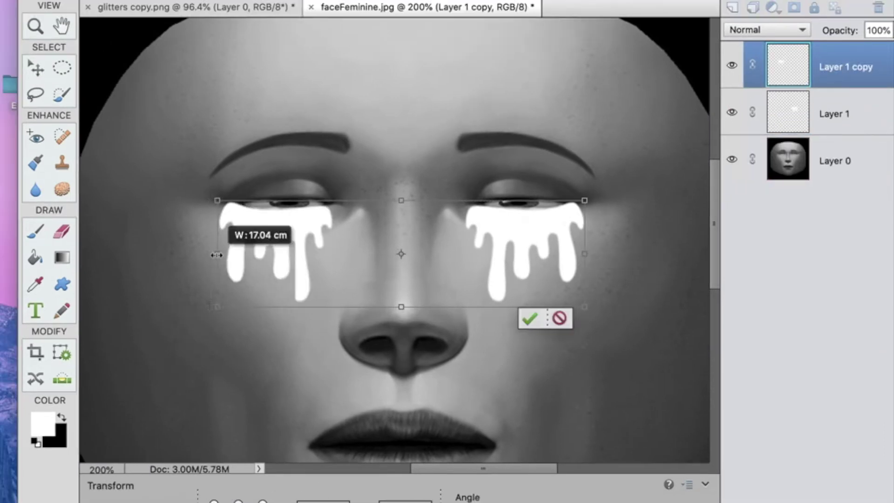
{"action": "left_click", "coordinate": [530, 319]}
{"action": "left_click", "coordinate": [577, 344]}
{"action": "mouse_move", "coordinate": [561, 241]}
{"action": "left_mouse_down"}
{"action": "mouse_move", "coordinate": [562, 253]}
{"action": "mouse_move", "coordinate": [562, 241]}
{"action": "left_mouse_up"}
{"action": "left_click", "coordinate": [836, 161], "text": "shift"}
{"action": "left_click_drag", "start_coordinate": [418, 270], "coordinate": [418, 299]}
{"action": "left_click", "coordinate": [163, 0]}
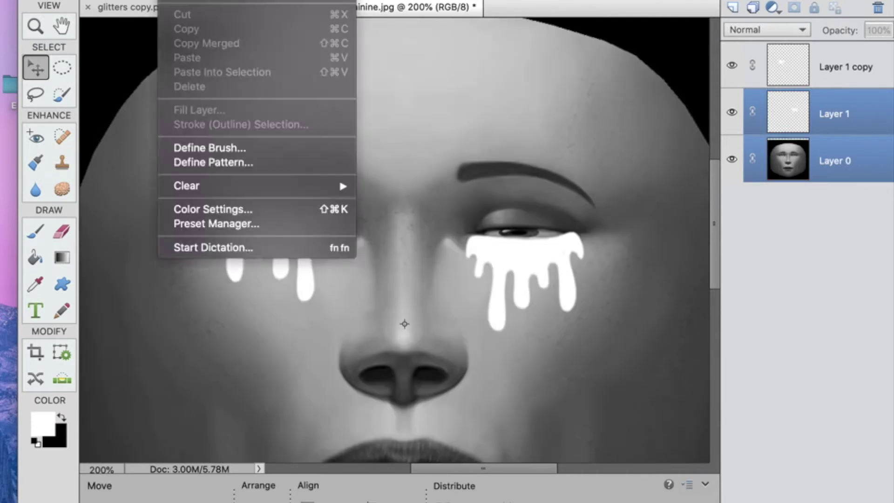
{"action": "key", "text": "super+z"}
Step: Shift the face layer slightly left so both eyes line up with the two tears
{"action": "left_click", "coordinate": [835, 160]}
{"action": "mouse_move", "coordinate": [382, 240]}
{"action": "left_mouse_down"}
{"action": "mouse_move", "coordinate": [382, 297]}
{"action": "mouse_move", "coordinate": [376, 239]}
{"action": "left_mouse_up"}
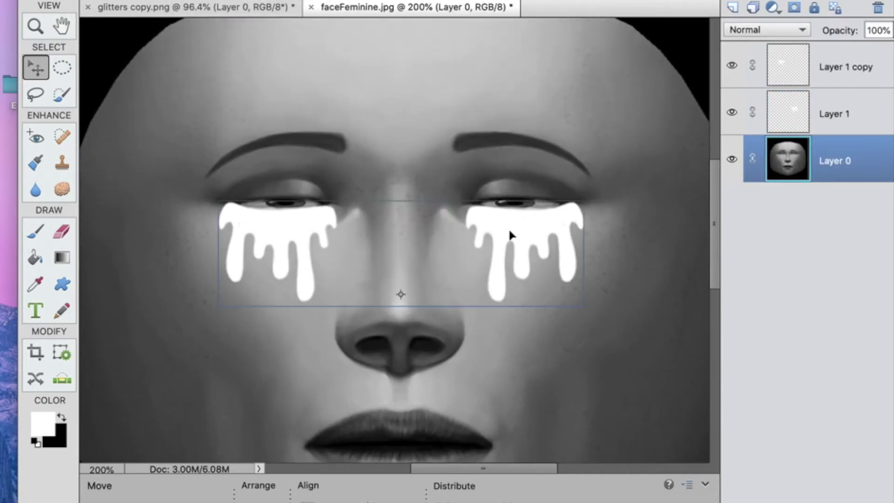
{"action": "key", "text": "z"}
{"action": "left_click", "coordinate": [370, 188], "text": "alt"}
{"action": "left_click", "coordinate": [371, 188], "text": "alt"}
{"action": "left_click", "coordinate": [43, 73]}
{"action": "left_click_drag", "start_coordinate": [454, 152], "coordinate": [456, 152]}
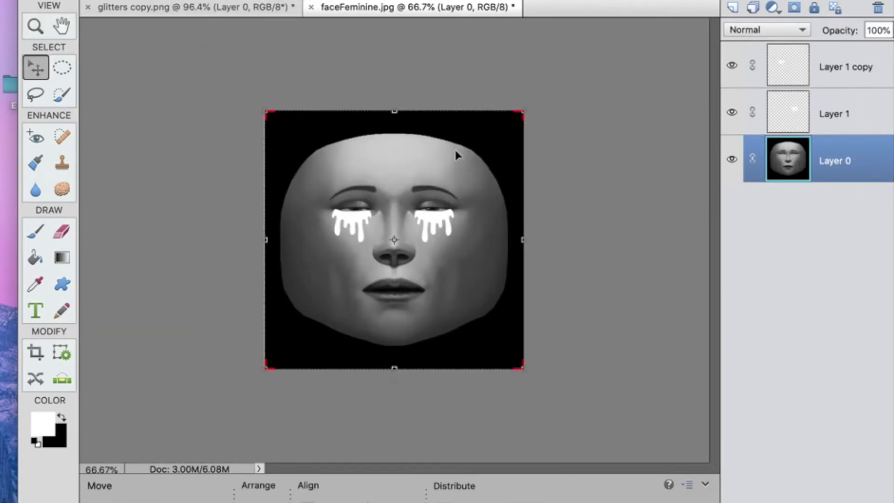
Step: Hide the face layer so that only the two white tears show on a transparent background
{"action": "left_click", "coordinate": [34, 29]}
{"action": "left_click", "coordinate": [406, 226]}
{"action": "left_click", "coordinate": [406, 226]}
{"action": "left_click", "coordinate": [737, 159]}
Step: Save the isolated tears to the Desktop in PNG format as White tears.png
{"action": "left_click", "coordinate": [175, 88]}
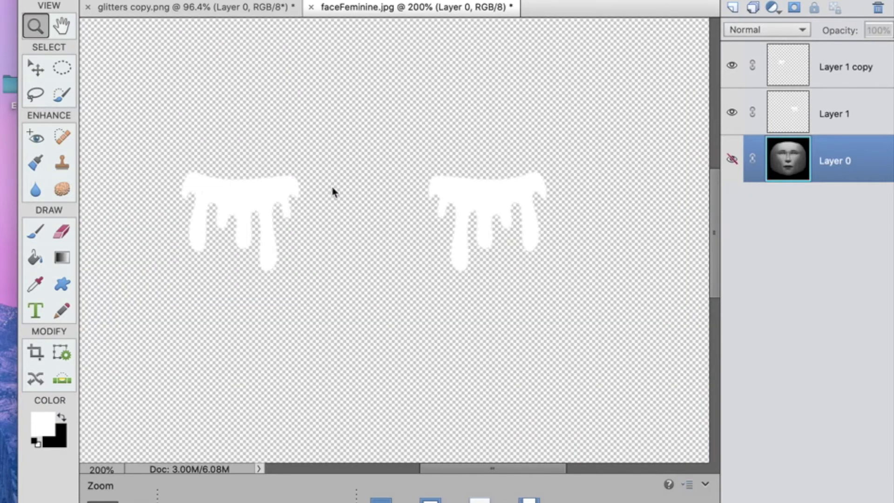
{"action": "left_click", "coordinate": [293, 47]}
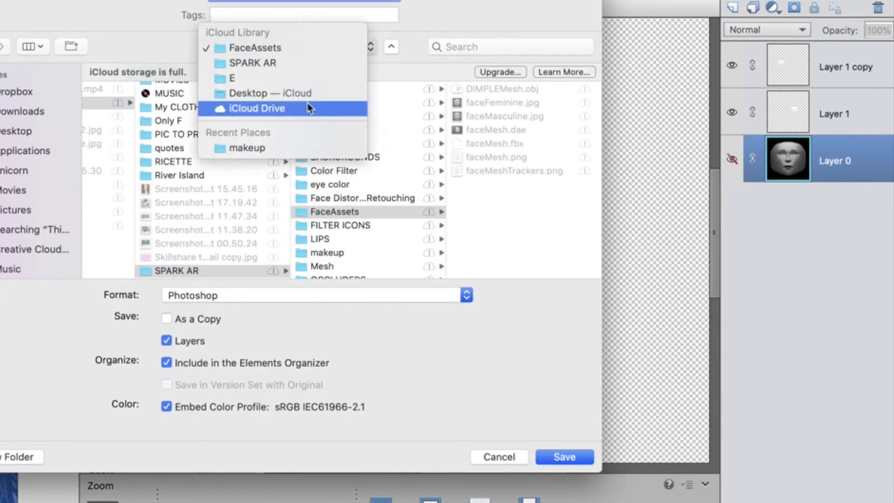
{"action": "left_click", "coordinate": [260, 92]}
{"action": "left_click", "coordinate": [317, 295]}
{"action": "left_click", "coordinate": [196, 393]}
{"action": "left_click", "coordinate": [564, 456]}
{"action": "left_click", "coordinate": [499, 152]}
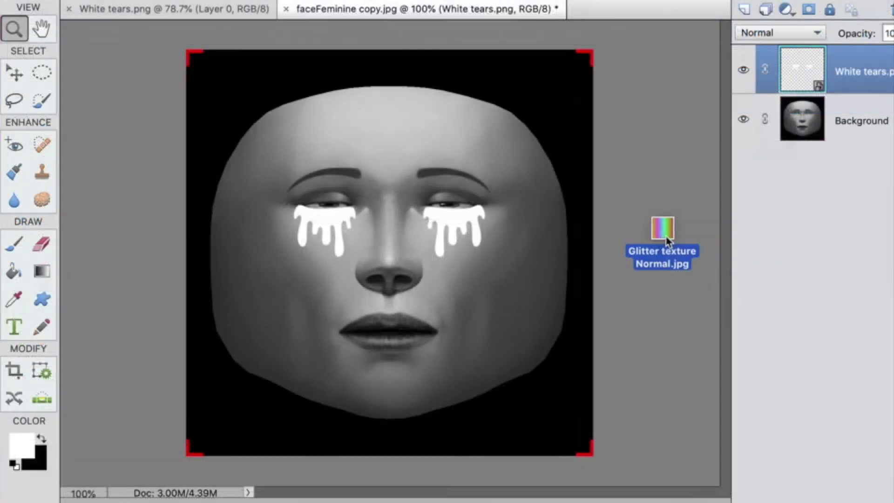
Step: Examine the rainbow glitter in Glitter texture Normal.jpg up close across its width
{"action": "left_click_drag", "start_coordinate": [666, 240], "coordinate": [465, 240]}
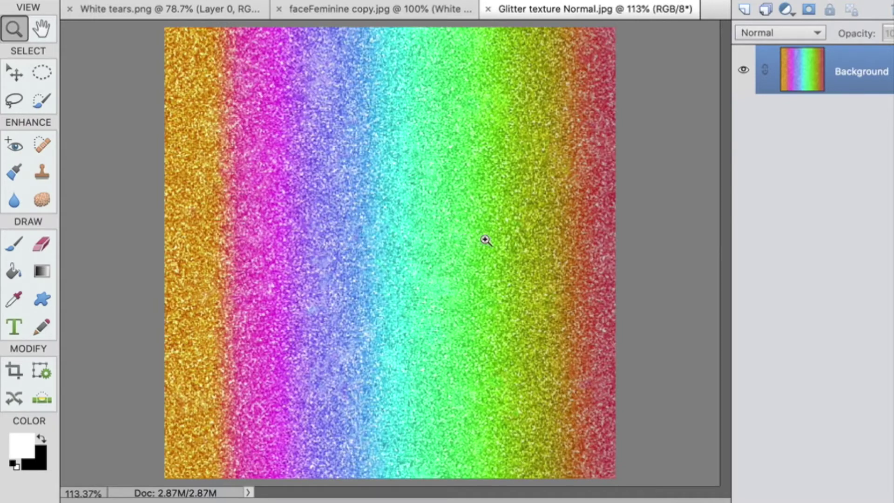
{"action": "left_click", "coordinate": [543, 254]}
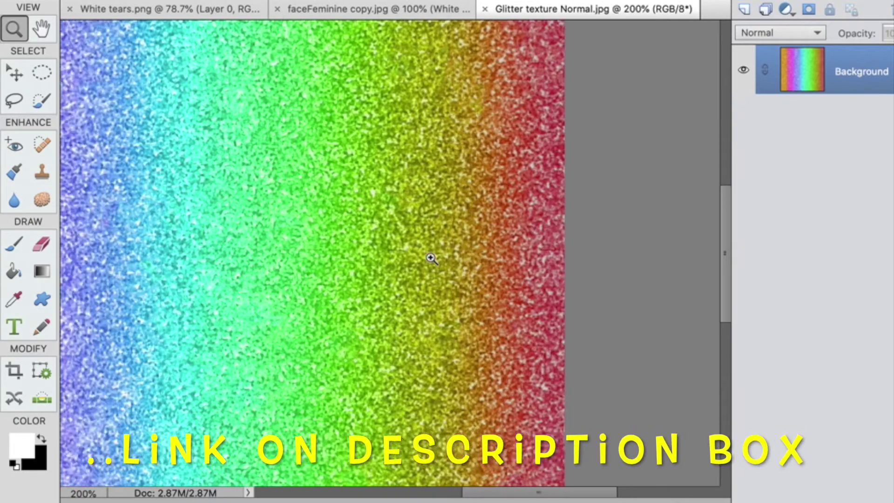
{"action": "scroll", "coordinate": [430, 258], "scroll_direction": "left", "scroll_amount": 5}
{"action": "scroll", "coordinate": [431, 258], "scroll_direction": "left", "scroll_amount": 5}
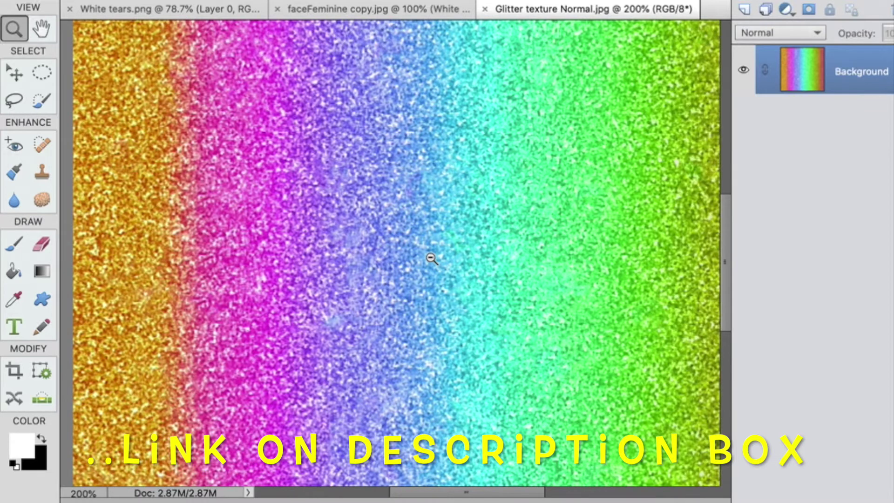
{"action": "left_click", "coordinate": [431, 259]}
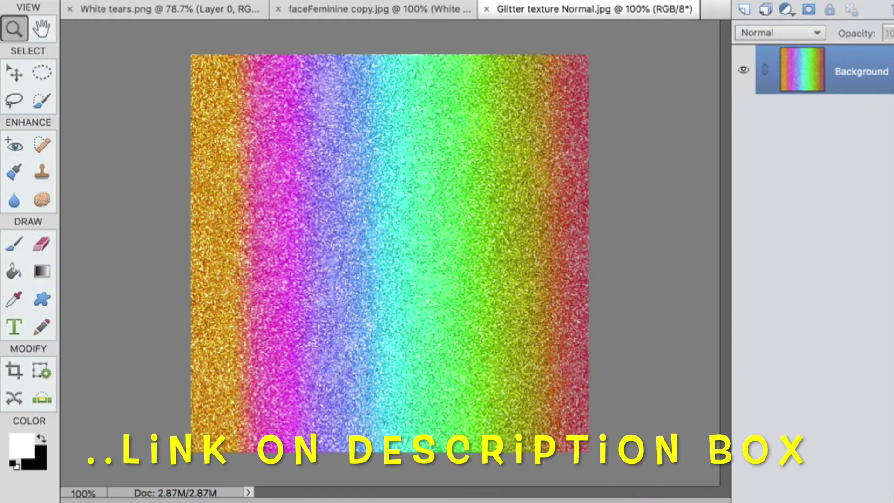
Step: Place Glitter texture Normal.jpg into faceFeminine copy.jpg beneath the White tears.png layer and hide it
{"action": "left_click", "coordinate": [379, 10]}
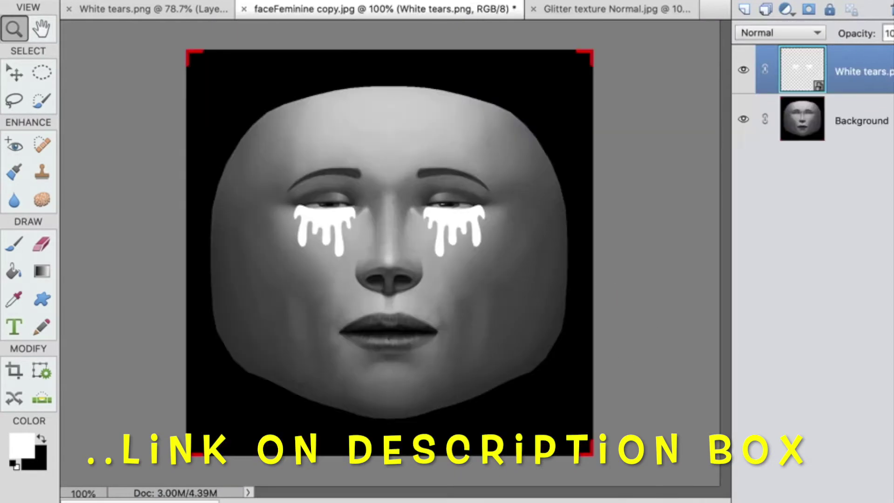
{"action": "left_click_drag", "start_coordinate": [329, 496], "coordinate": [378, 305]}
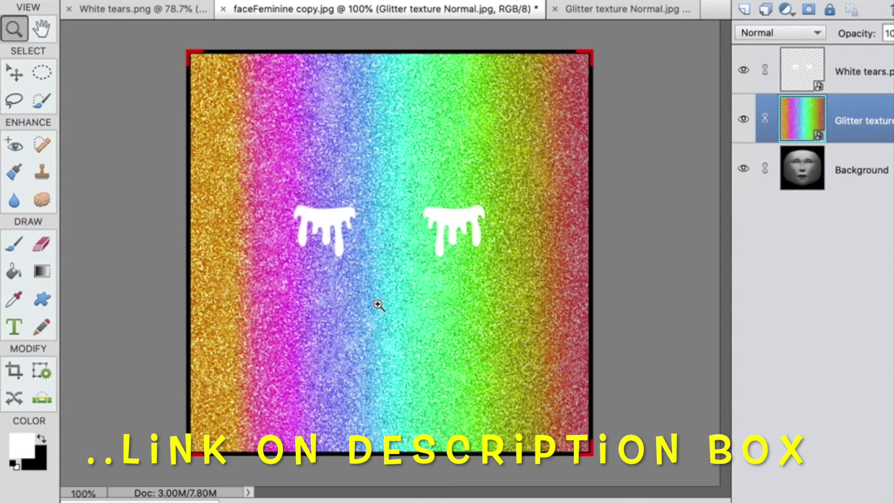
{"action": "left_click", "coordinate": [744, 119]}
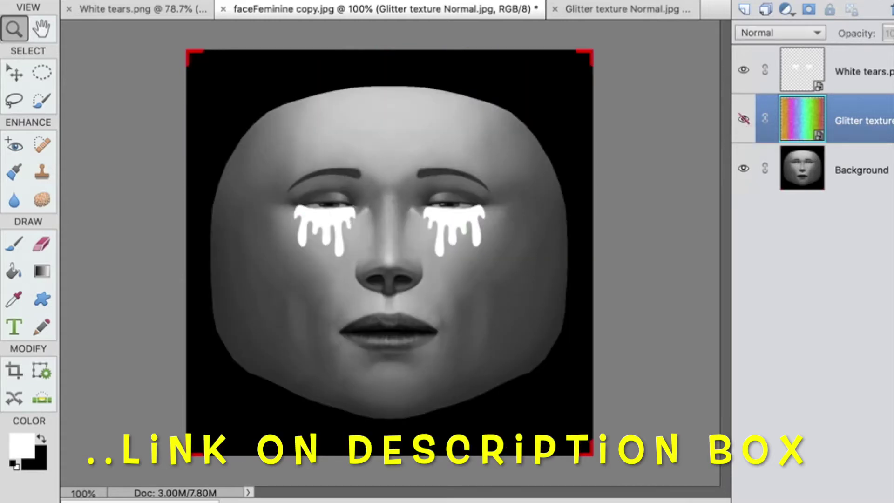
{"action": "key", "text": "ctrl+Tab"}
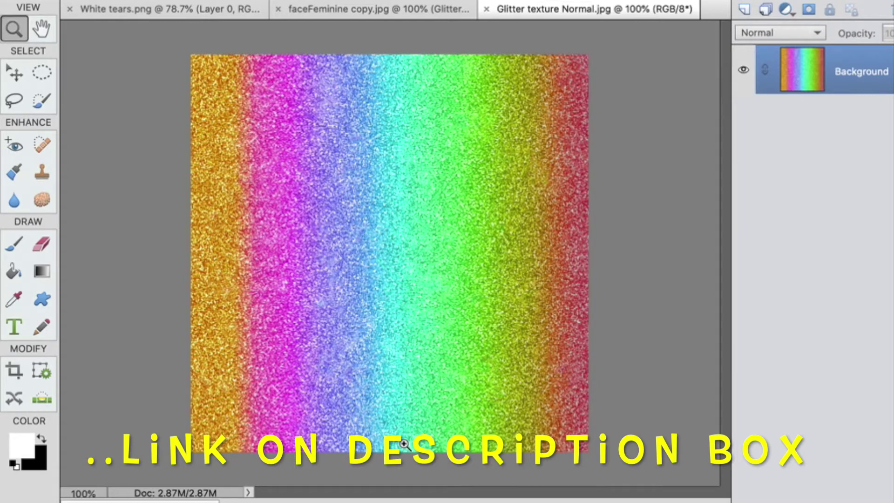
{"action": "key", "text": "ctrl+shift+Tab"}
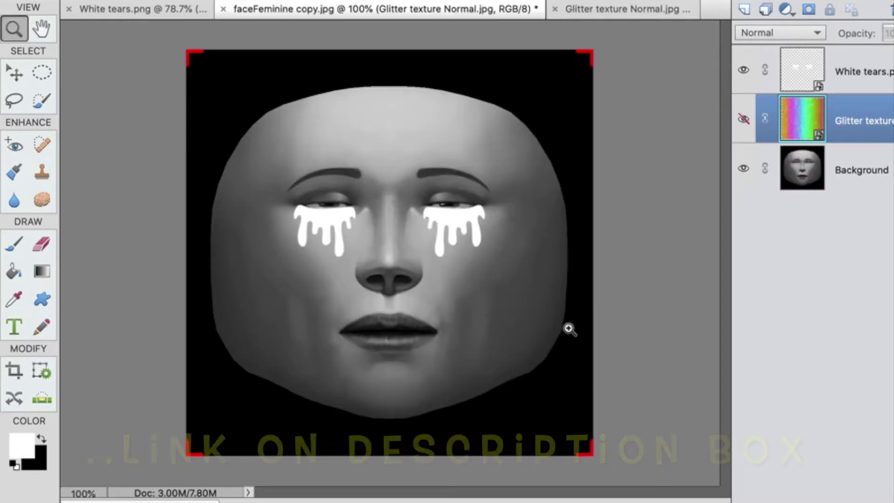
{"action": "left_click_drag", "start_coordinate": [859, 106], "coordinate": [857, 51]}
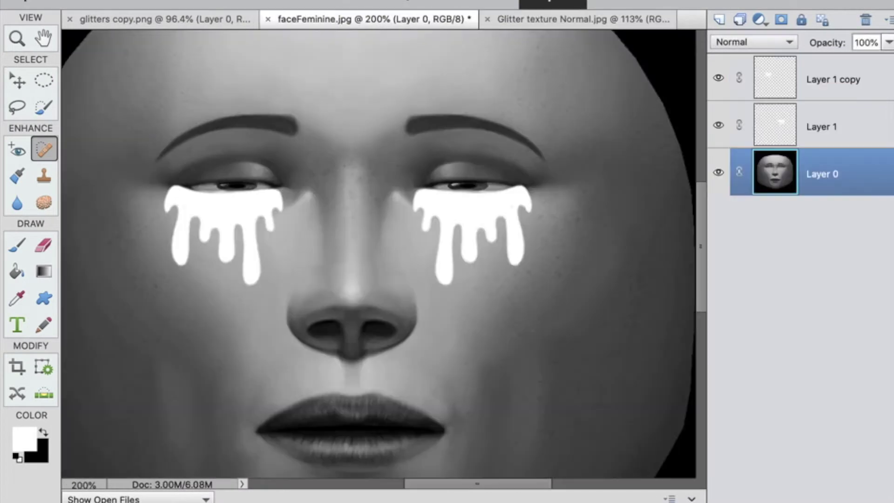
Step: Place Glitter texture Normal.jpg above the face layer in faceFeminine.jpg and scale it to a square slightly larger than one tear
{"action": "left_click_drag", "start_coordinate": [317, 501], "coordinate": [329, 419]}
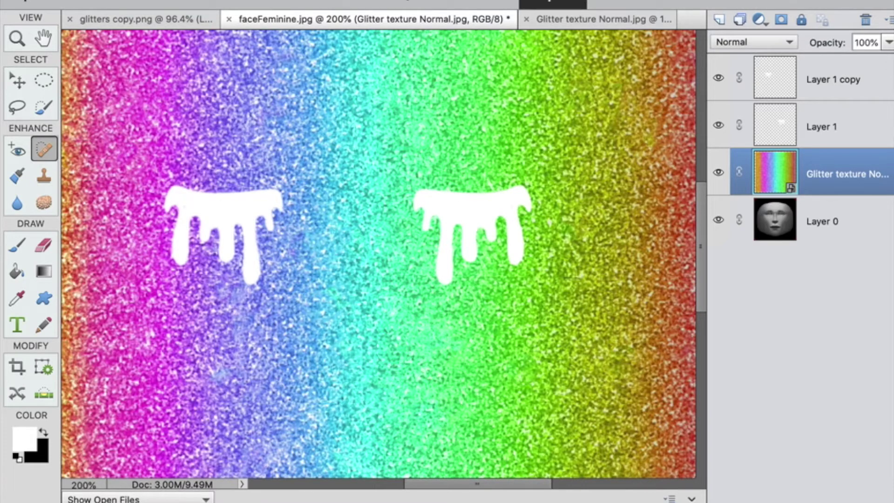
{"action": "left_click", "coordinate": [14, 39]}
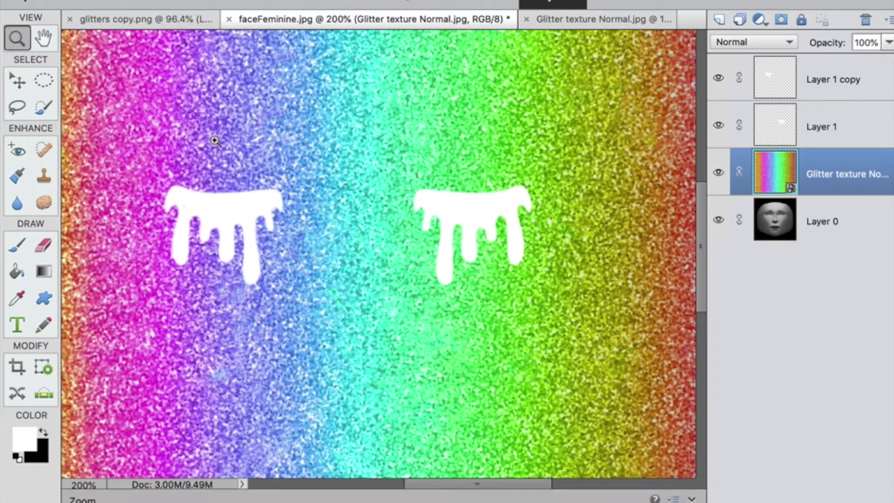
{"action": "left_click", "coordinate": [300, 179], "text": "alt"}
{"action": "left_click", "coordinate": [300, 179], "text": "alt"}
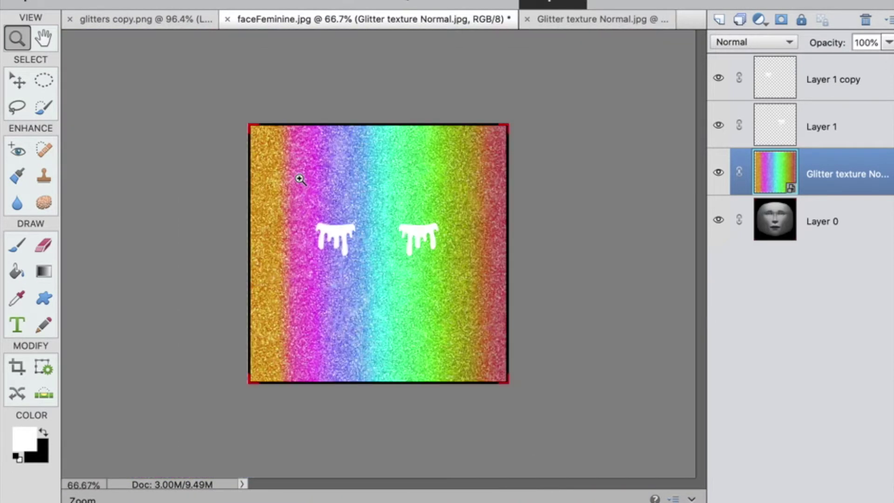
{"action": "left_click", "coordinate": [18, 82]}
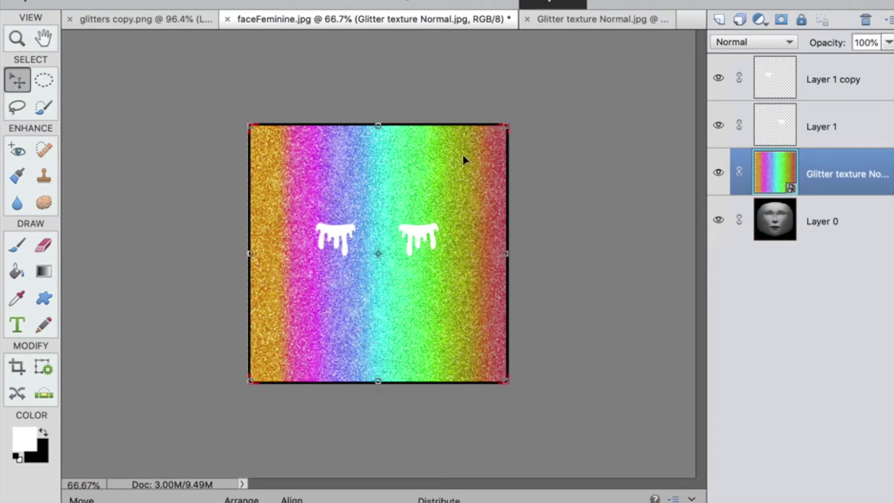
{"action": "left_click_drag", "start_coordinate": [504, 126], "coordinate": [314, 252]}
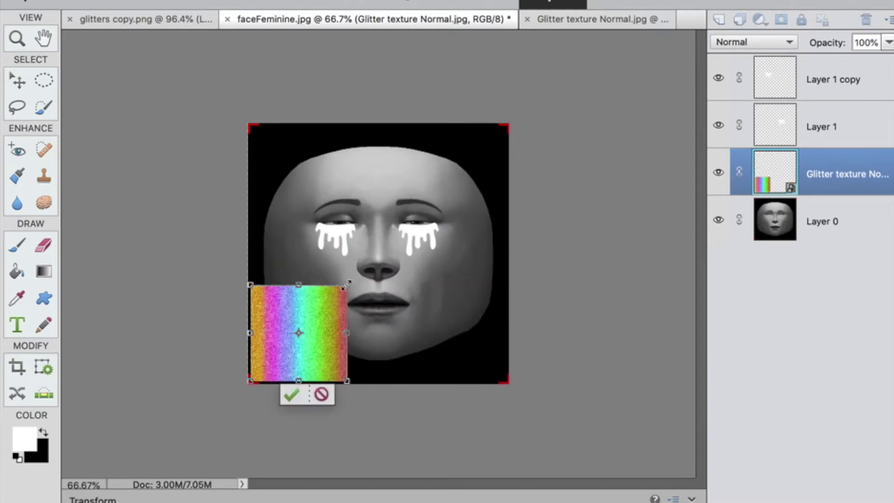
{"action": "left_click_drag", "start_coordinate": [343, 280], "coordinate": [284, 323]}
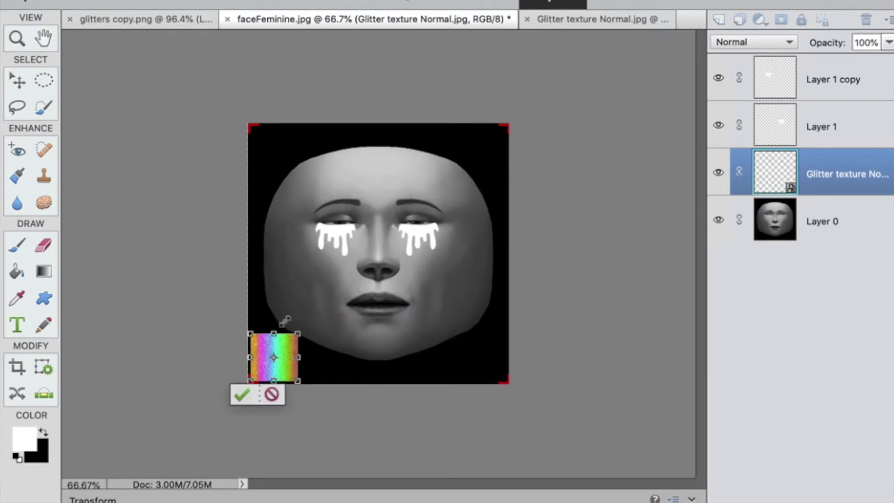
Step: Position the small glitter square behind the left eye's tear so it covers the whole tear and commit the transform
{"action": "left_click_drag", "start_coordinate": [295, 361], "coordinate": [358, 239]}
{"action": "key", "text": "Left"}
{"action": "key", "text": "Left"}
{"action": "key", "text": "Left"}
{"action": "key", "text": "Left"}
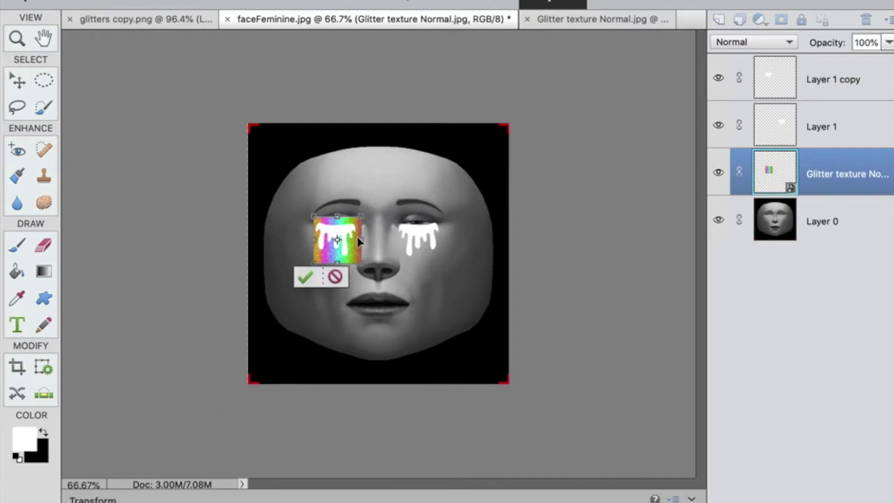
{"action": "key", "text": "Up"}
{"action": "key", "text": "Up"}
{"action": "key", "text": "Up"}
{"action": "key", "text": "Left"}
{"action": "key", "text": "Left"}
{"action": "key", "text": "Left"}
{"action": "key", "text": "Left"}
{"action": "key", "text": "Left"}
{"action": "key", "text": "Left"}
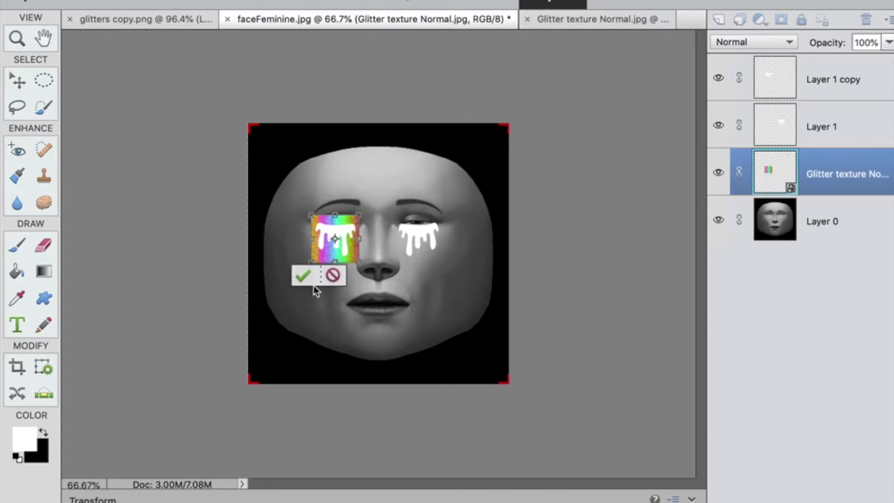
{"action": "left_click", "coordinate": [303, 276]}
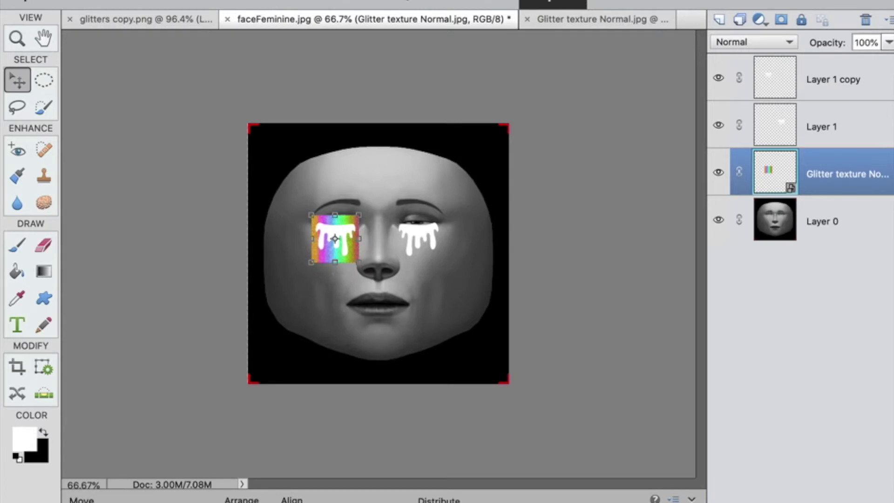
Step: Duplicate the glitter texture layer under its default name and move the copy horizontally behind the right eye's tear
{"action": "left_click", "coordinate": [345, 0]}
{"action": "left_click", "coordinate": [368, 1]}
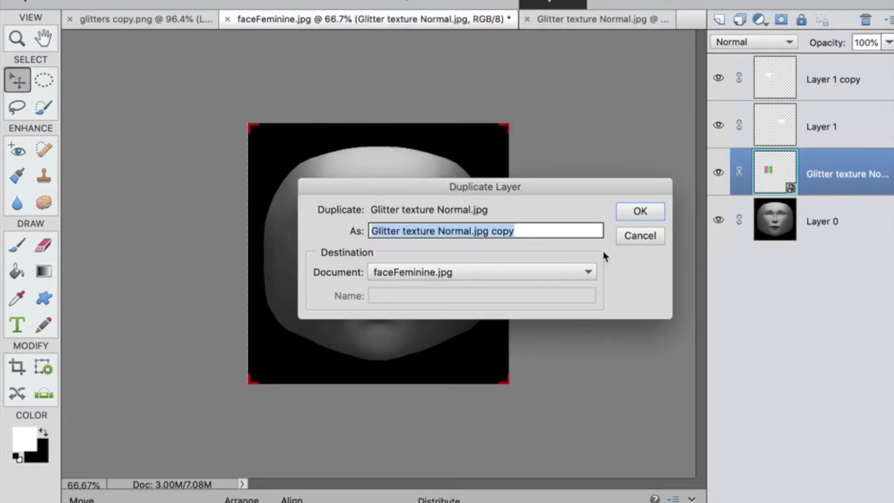
{"action": "left_click", "coordinate": [639, 218]}
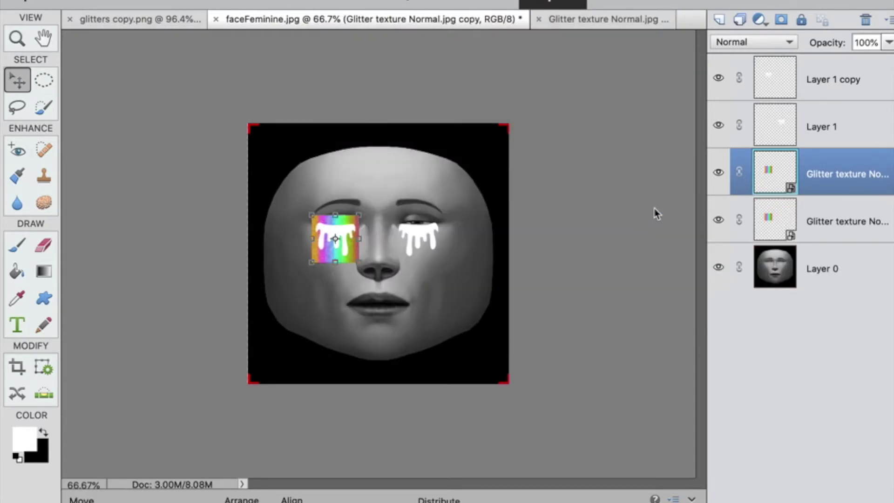
{"action": "key", "text": "shift+Right"}
{"action": "key", "text": "shift+Right"}
{"action": "key", "text": "shift+Right"}
{"action": "key", "text": "shift+Right"}
{"action": "key", "text": "shift+Right"}
{"action": "key", "text": "shift+Right"}
{"action": "key", "text": "shift+Right"}
{"action": "key", "text": "shift+Right"}
{"action": "key", "text": "shift+Right"}
{"action": "key", "text": "shift+Right"}
{"action": "key", "text": "shift+Right"}
{"action": "key", "text": "shift+Right"}
{"action": "key", "text": "shift+Right"}
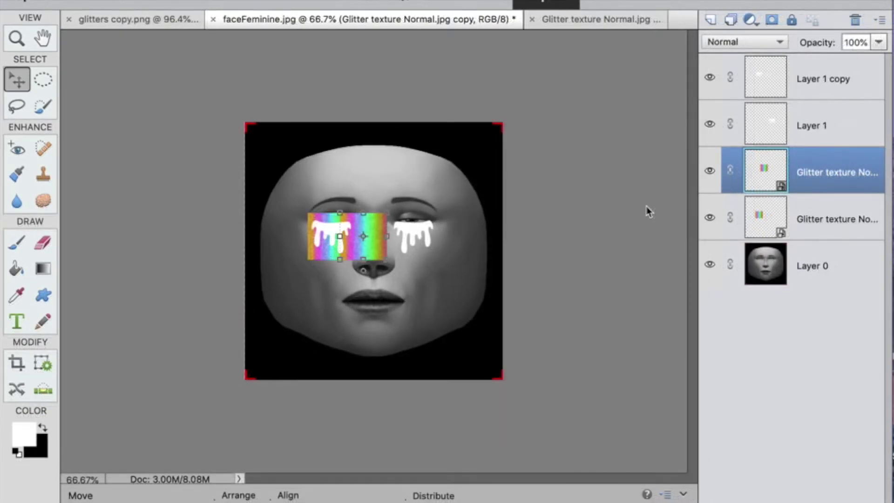
{"action": "key", "text": "shift+Right"}
{"action": "key", "text": "shift+Right"}
{"action": "key", "text": "shift+Right"}
{"action": "key", "text": "shift+Right"}
{"action": "key", "text": "shift+Right"}
{"action": "key", "text": "shift+Right"}
{"action": "key", "text": "shift+Right"}
{"action": "key", "text": "shift+Right"}
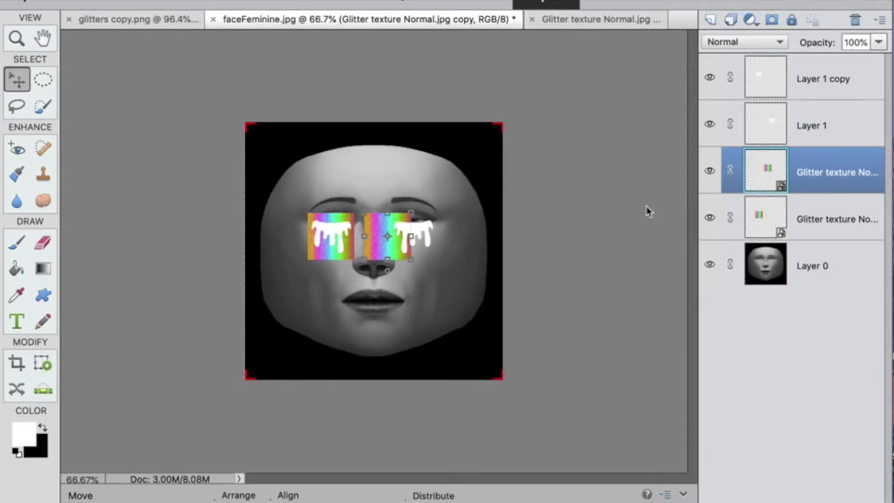
{"action": "key", "text": "shift+Right"}
{"action": "key", "text": "shift+Right"}
{"action": "key", "text": "shift+Right"}
{"action": "key", "text": "shift+Right"}
{"action": "key", "text": "shift+Right"}
{"action": "key", "text": "shift+Right"}
{"action": "key", "text": "shift+Right"}
{"action": "key", "text": "shift+Right"}
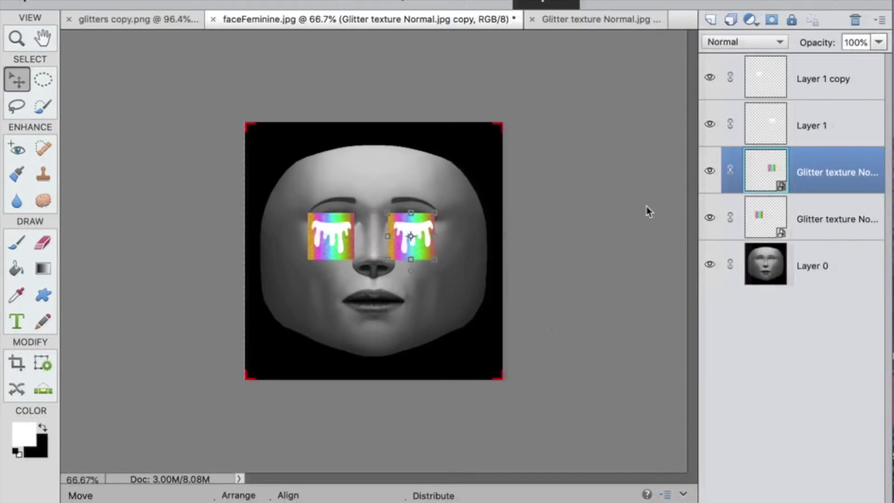
Step: Merge the two glitter texture layers behind the tears into a single layer
{"action": "left_click", "coordinate": [796, 221], "text": "shift"}
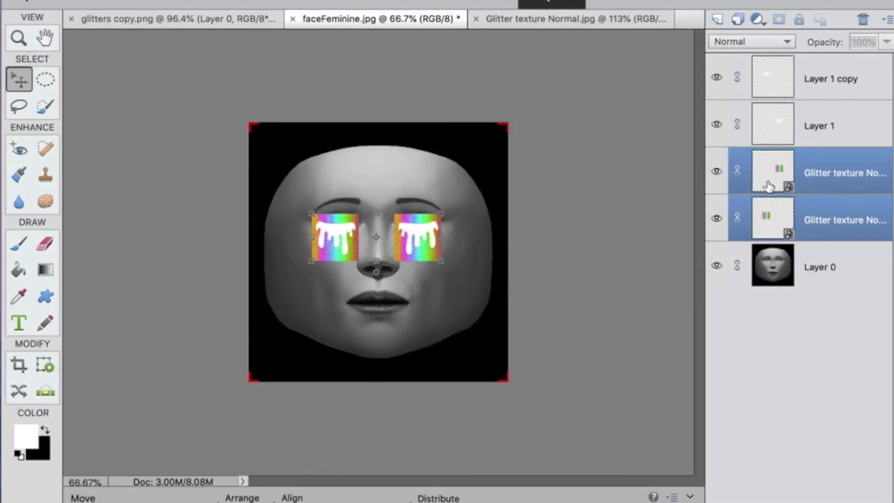
{"action": "left_click", "coordinate": [347, 0]}
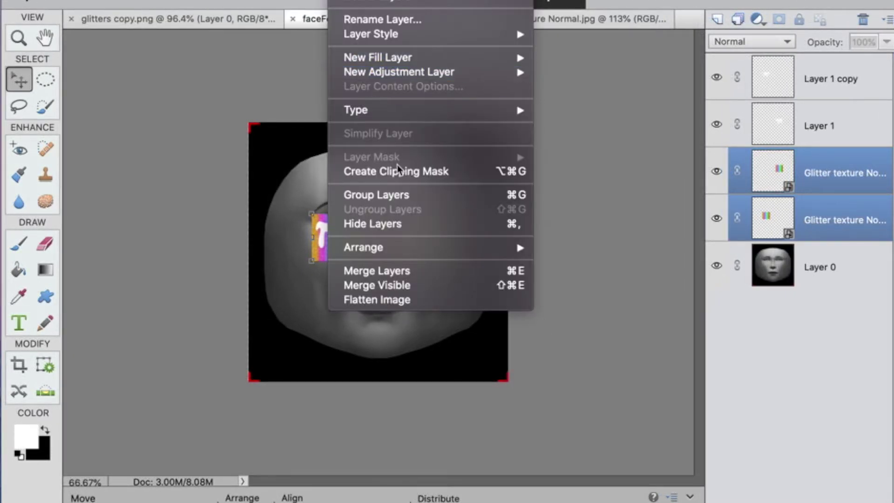
{"action": "left_click", "coordinate": [403, 270]}
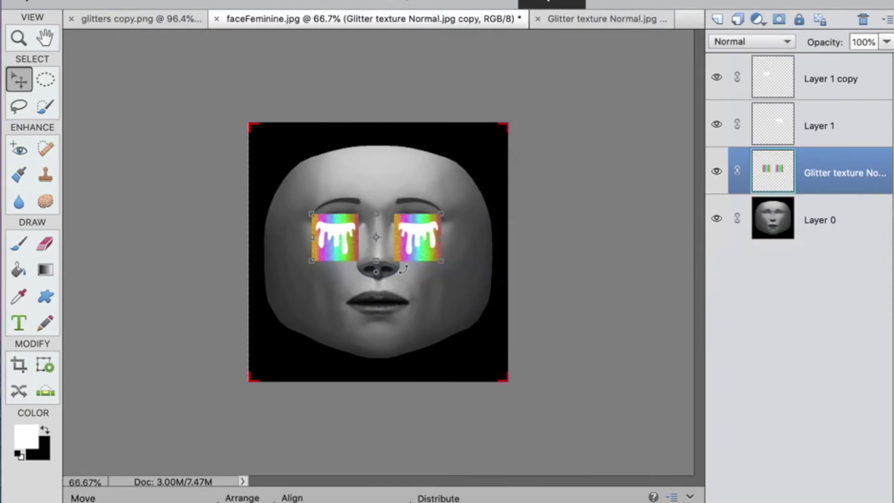
Step: Bring the merged glitter layer above the tear layers and merge Layer 1 with Layer 1 copy
{"action": "left_click_drag", "start_coordinate": [812, 186], "coordinate": [798, 70]}
{"action": "left_click", "coordinate": [803, 121]}
{"action": "left_click", "coordinate": [818, 179], "text": "shift"}
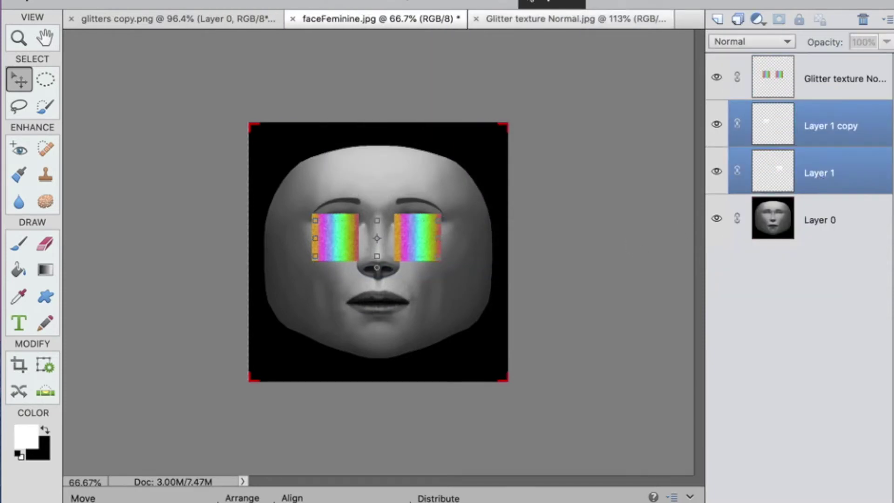
{"action": "left_click", "coordinate": [354, 1]}
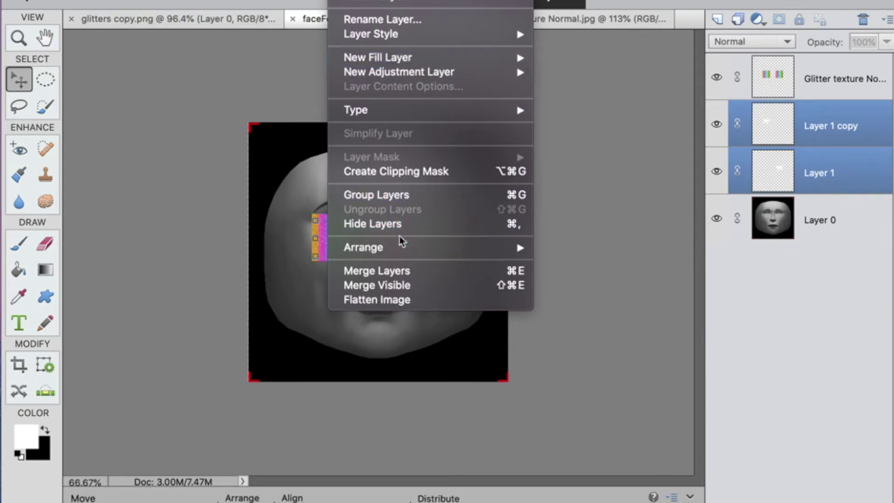
{"action": "left_click", "coordinate": [402, 271]}
Step: Clip the glitter texture layer to the merged white tears with a clipping mask
{"action": "left_click", "coordinate": [828, 92]}
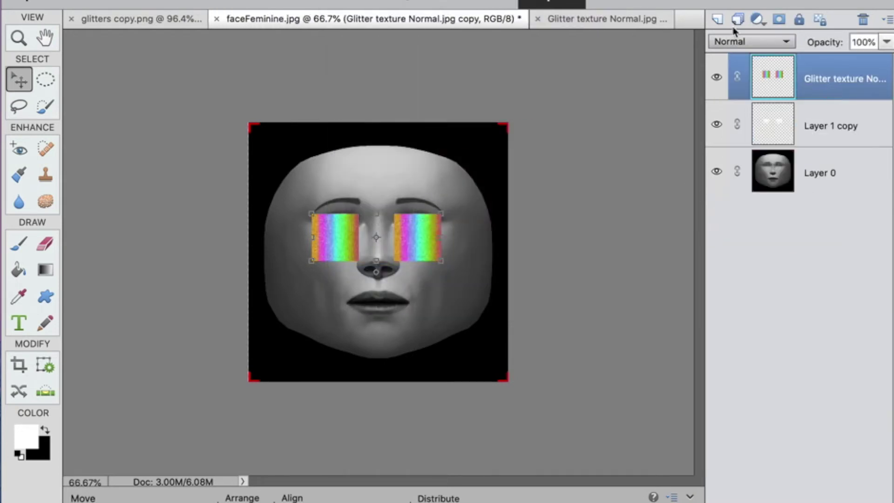
{"action": "left_click", "coordinate": [349, 1]}
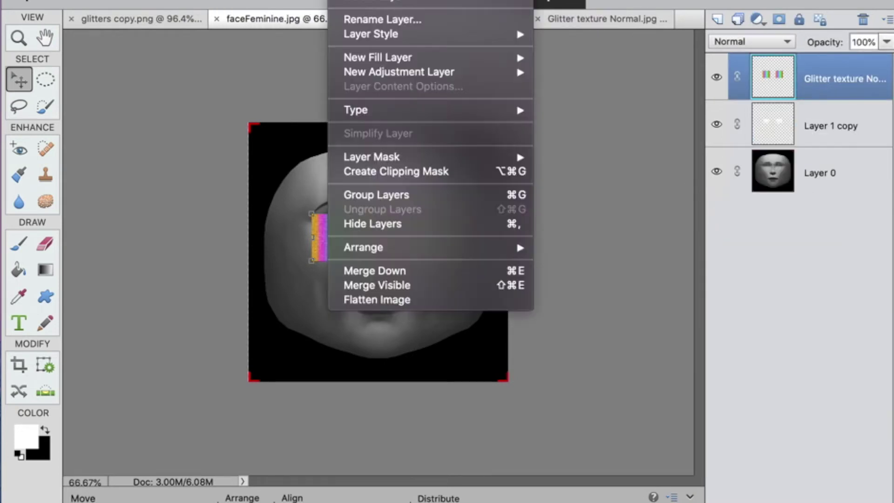
{"action": "left_click", "coordinate": [381, 173]}
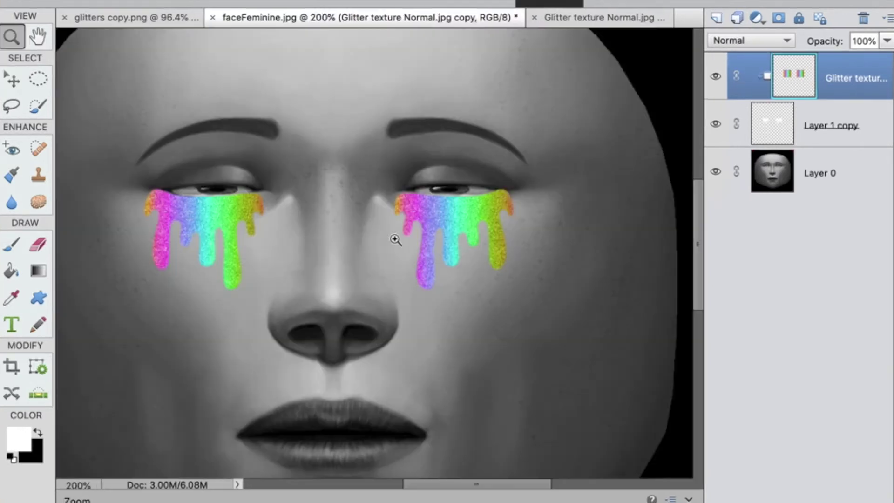
{"action": "scroll", "coordinate": [427, 253], "scroll_direction": "up", "scroll_amount": 2}
{"action": "scroll", "coordinate": [427, 254], "scroll_direction": "left", "scroll_amount": 3}
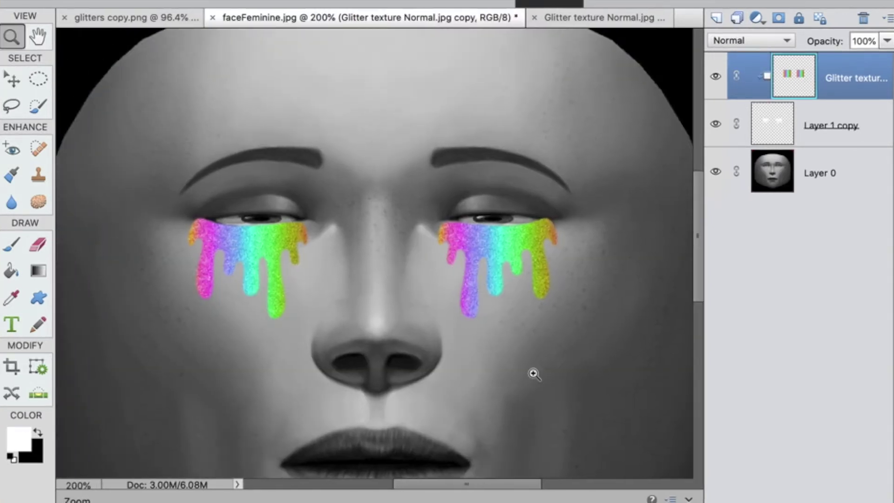
{"action": "scroll", "coordinate": [533, 374], "scroll_direction": "left", "scroll_amount": 1}
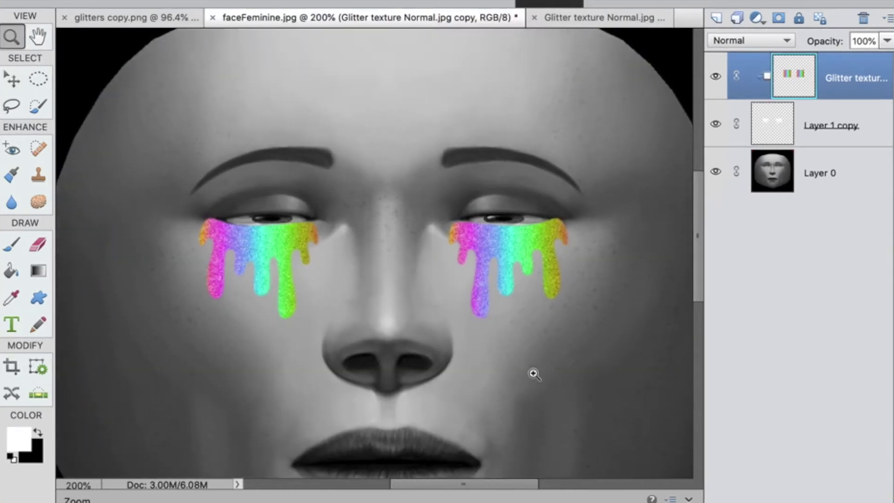
Step: Hide the face layer and save the rainbow glitter tears as a separate file
{"action": "left_click", "coordinate": [715, 172]}
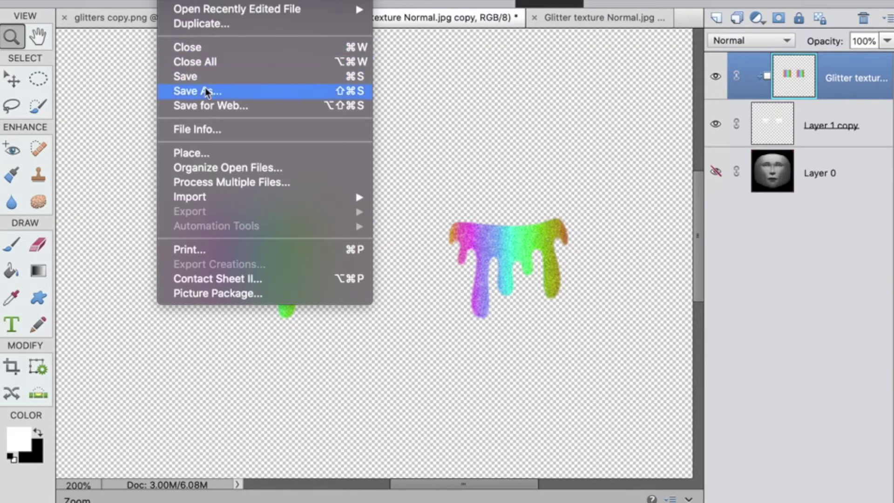
{"action": "left_click", "coordinate": [205, 90]}
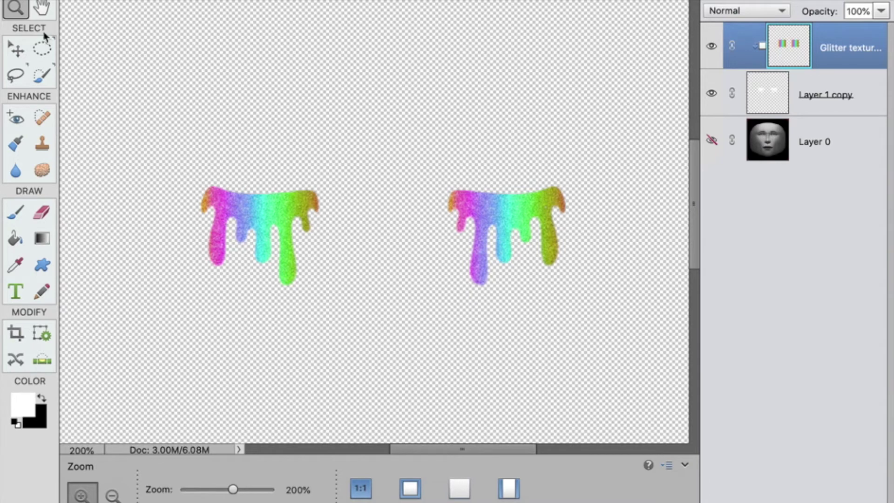
{"action": "left_click", "coordinate": [259, 141], "text": "alt"}
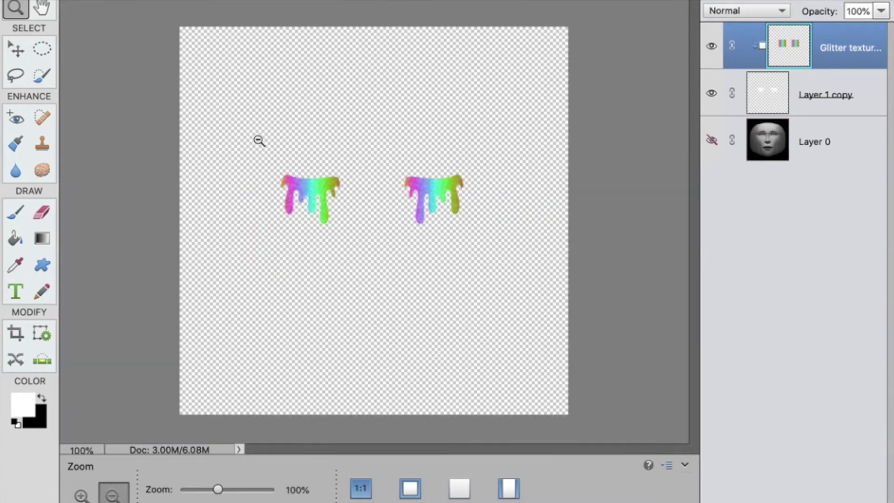
Step: Show the face layer again and hide both the glitter texture and the tear layer
{"action": "left_click", "coordinate": [710, 140]}
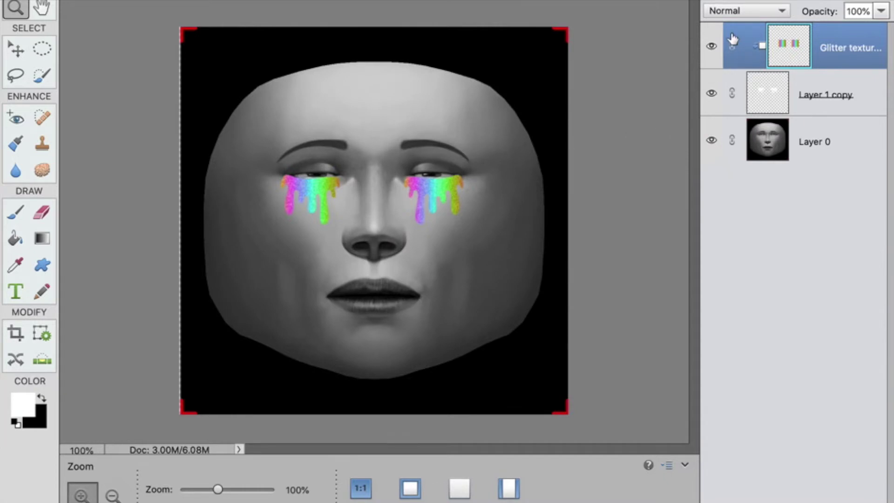
{"action": "left_click", "coordinate": [712, 47]}
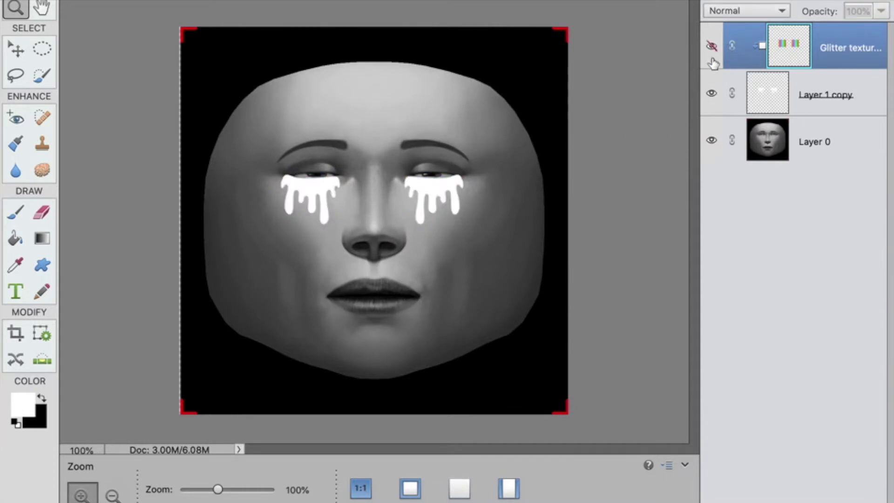
{"action": "left_click", "coordinate": [711, 94]}
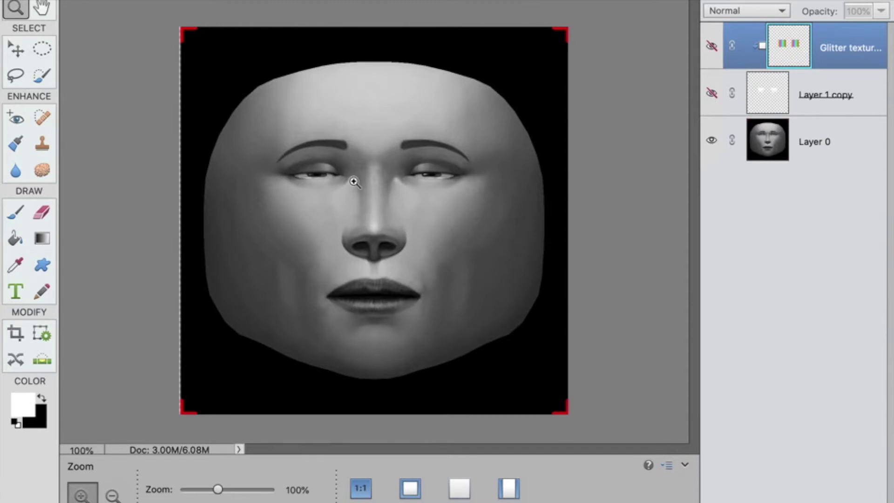
Step: Set the custom shape to the solid 5 Point Star from the All Elements Shapes collection
{"action": "left_click", "coordinate": [42, 266]}
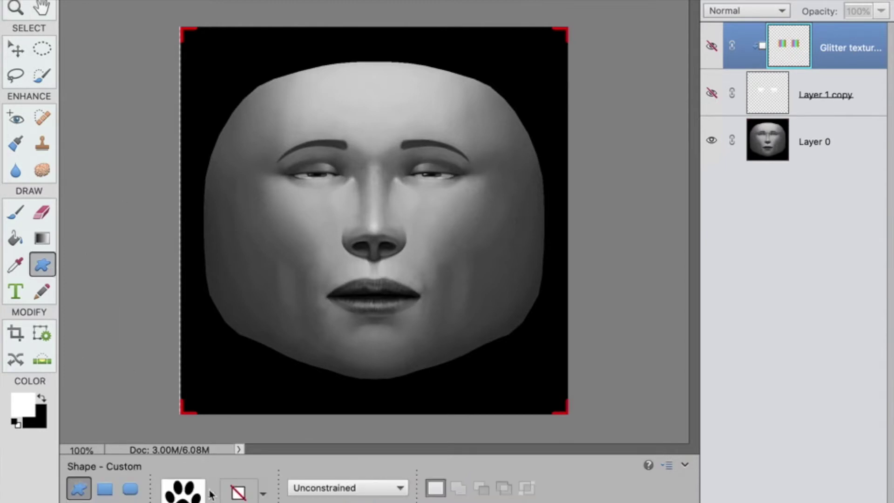
{"action": "left_click", "coordinate": [211, 497]}
{"action": "scroll", "coordinate": [203, 435], "scroll_direction": "down", "scroll_amount": 3}
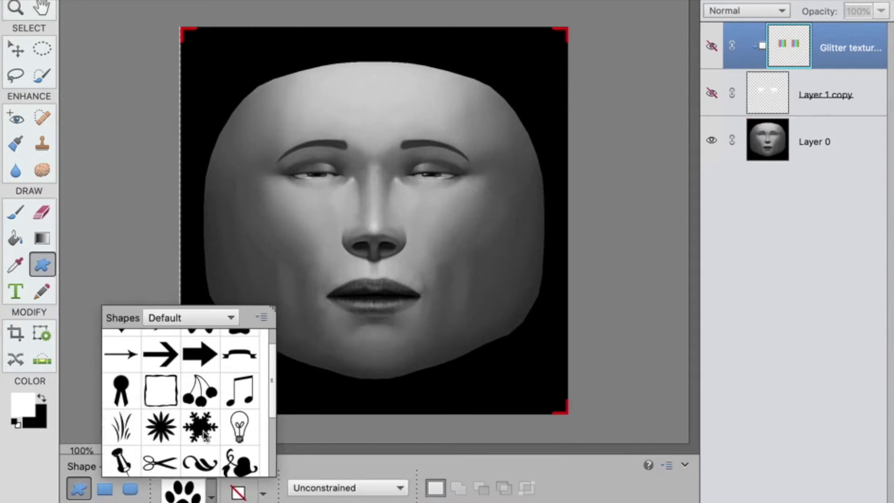
{"action": "scroll", "coordinate": [204, 436], "scroll_direction": "up", "scroll_amount": 2}
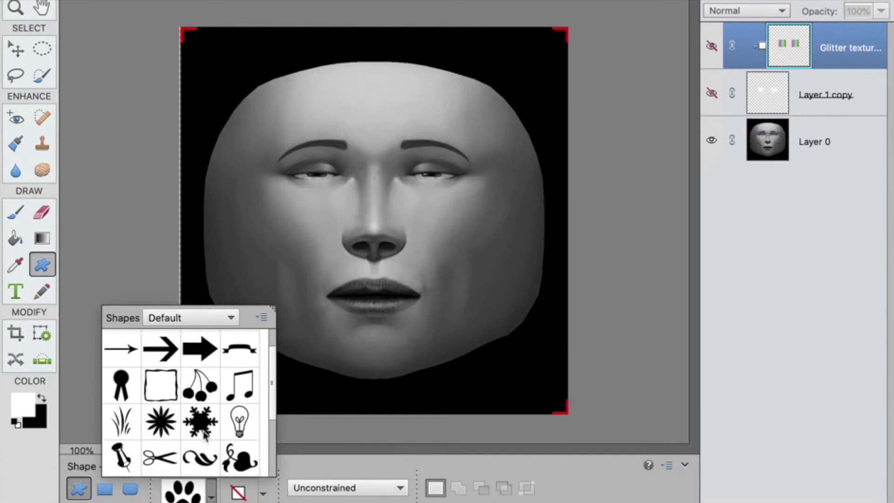
{"action": "scroll", "coordinate": [204, 436], "scroll_direction": "down", "scroll_amount": 3}
{"action": "scroll", "coordinate": [203, 436], "scroll_direction": "up", "scroll_amount": 5}
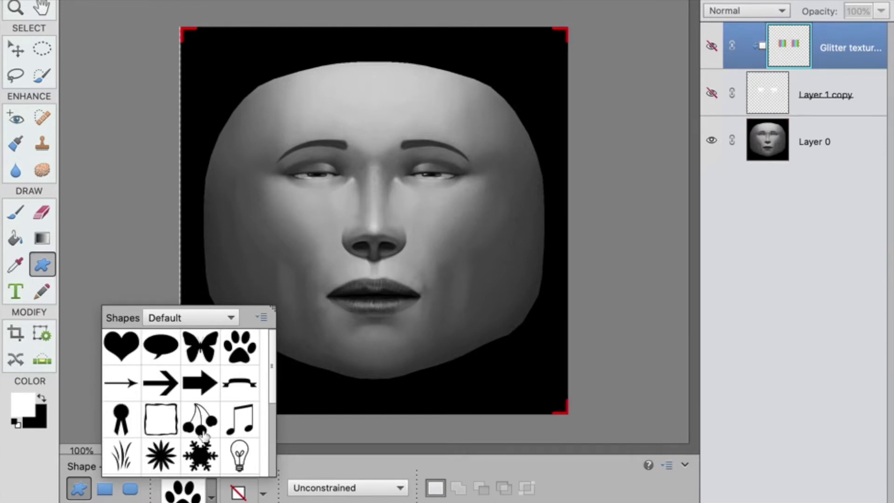
{"action": "left_click", "coordinate": [230, 318]}
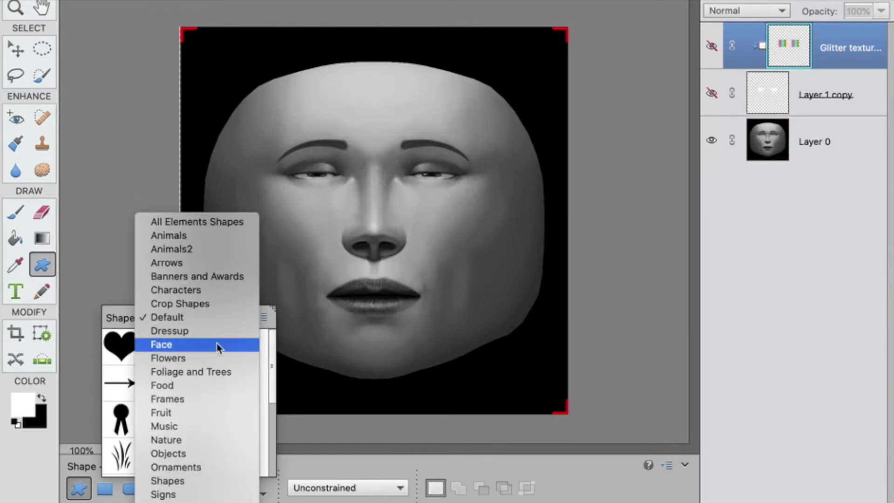
{"action": "scroll", "coordinate": [204, 400], "scroll_direction": "down", "scroll_amount": 3}
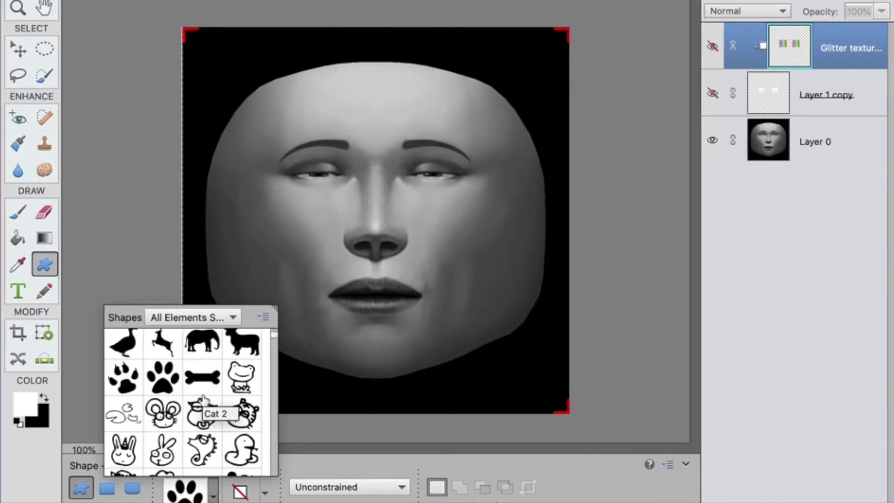
{"action": "scroll", "coordinate": [203, 398], "scroll_direction": "down", "scroll_amount": 8}
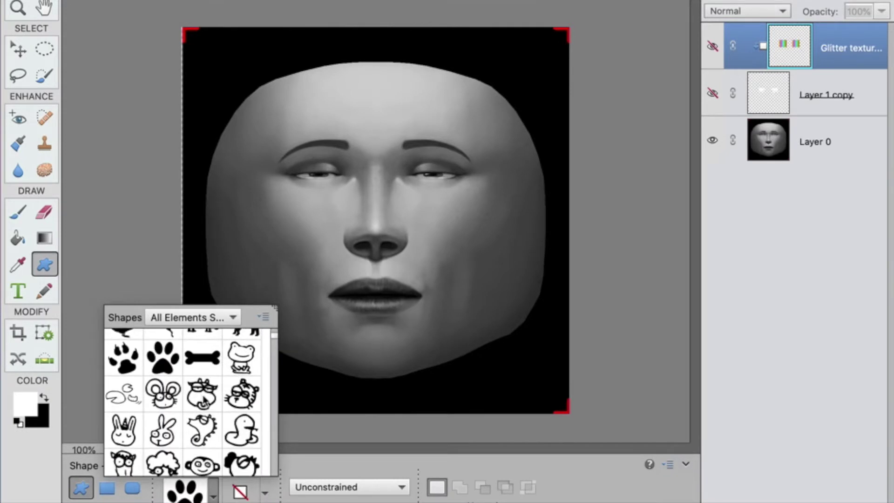
{"action": "scroll", "coordinate": [204, 400], "scroll_direction": "down", "scroll_amount": 10}
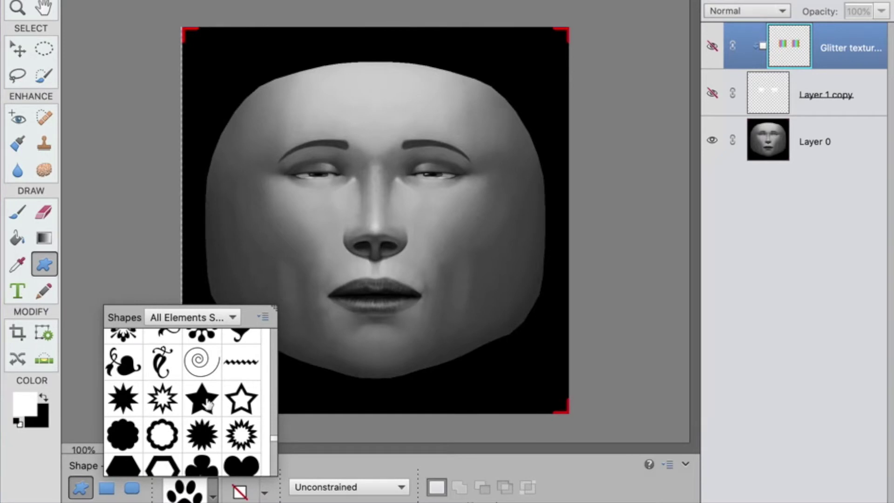
{"action": "scroll", "coordinate": [209, 408], "scroll_direction": "down", "scroll_amount": 1}
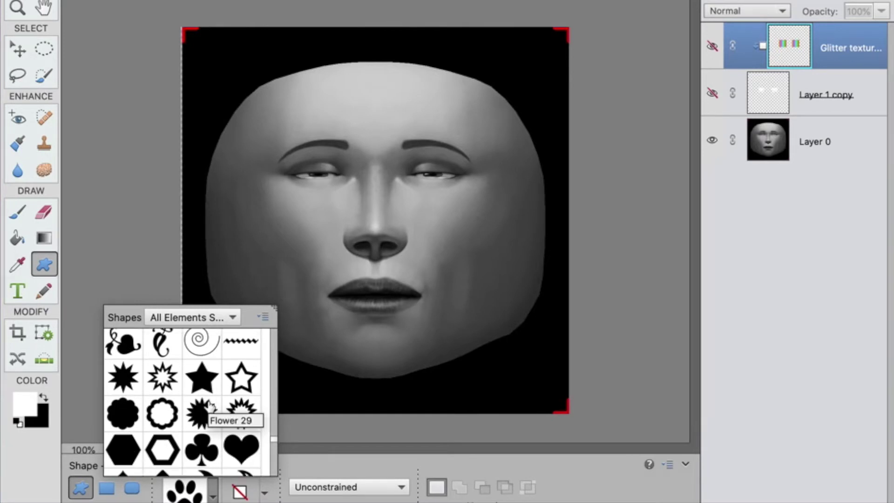
{"action": "scroll", "coordinate": [209, 403], "scroll_direction": "down", "scroll_amount": 1}
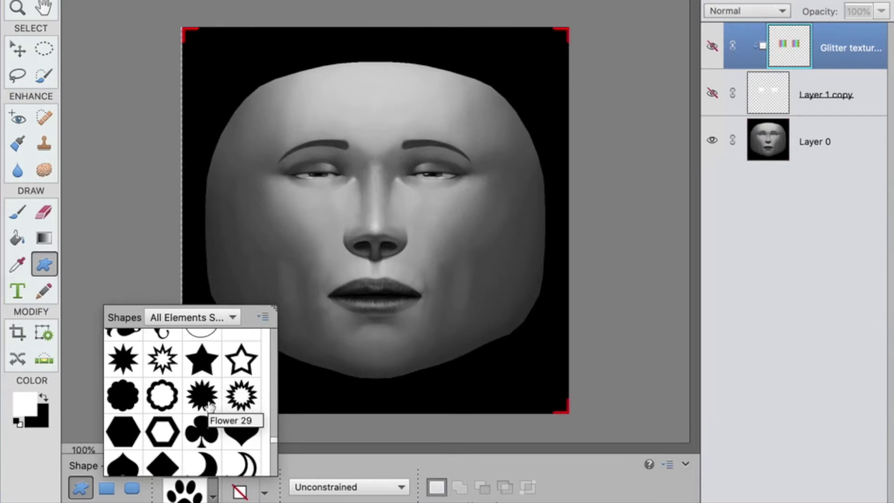
{"action": "left_click", "coordinate": [208, 368]}
Step: Draw solid and outlined white stars of varying sizes on the left cheek and adjust the outermost small star's position
{"action": "left_click", "coordinate": [265, 201]}
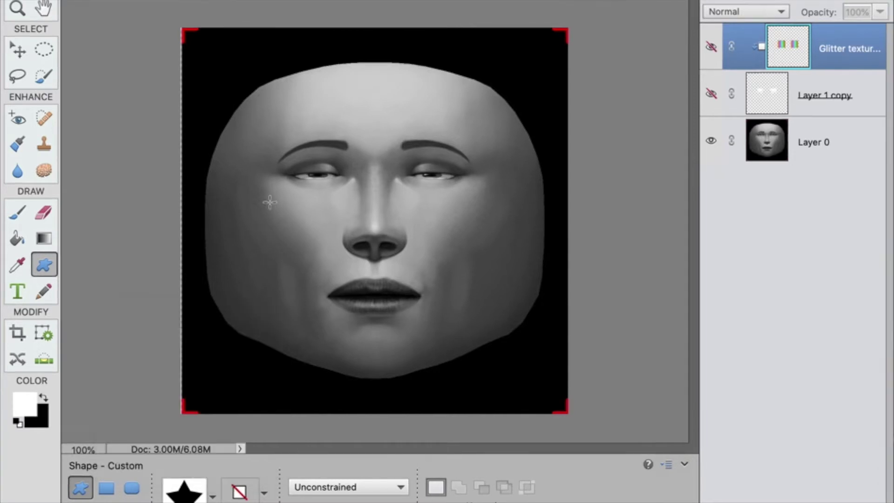
{"action": "left_click_drag", "start_coordinate": [270, 202], "coordinate": [279, 212]}
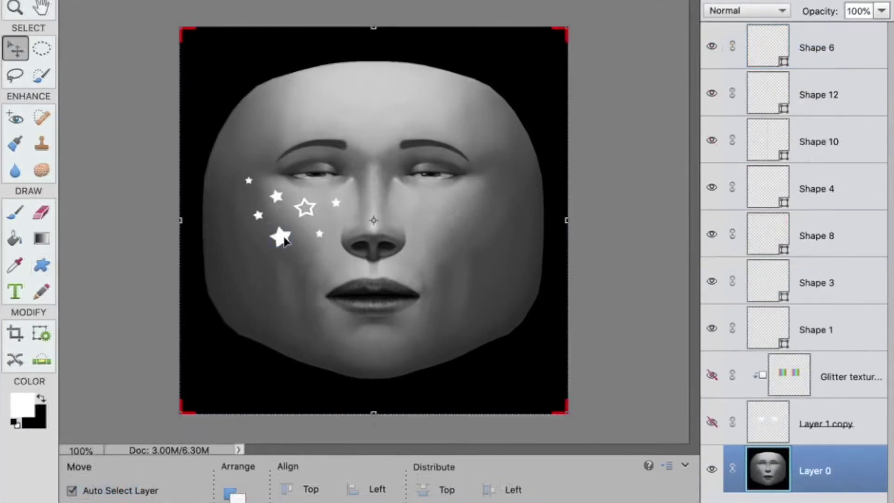
{"action": "left_click", "coordinate": [285, 235]}
{"action": "left_click_drag", "start_coordinate": [249, 180], "coordinate": [253, 185]}
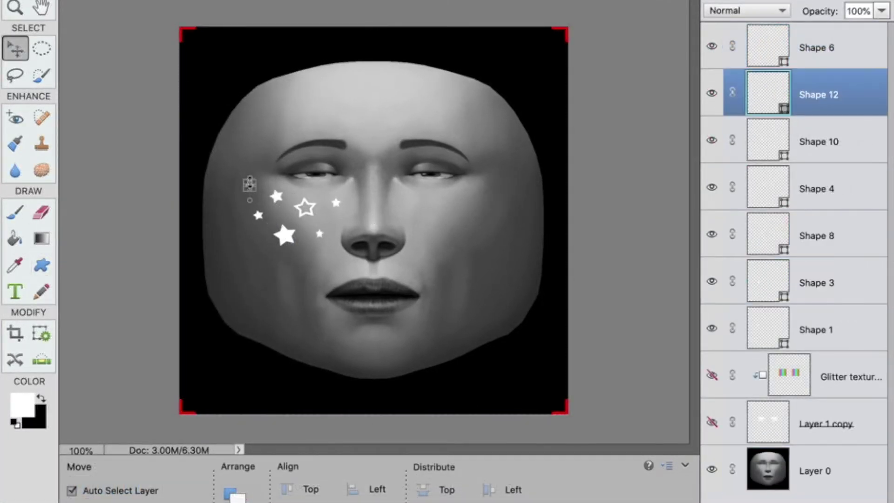
Step: Duplicate the tiny star low beside the nose and place the copy under the left eye, above the outlined star
{"action": "left_click", "coordinate": [295, 266]}
{"action": "left_click", "coordinate": [319, 233]}
{"action": "left_click", "coordinate": [279, 2]}
{"action": "left_click", "coordinate": [632, 179]}
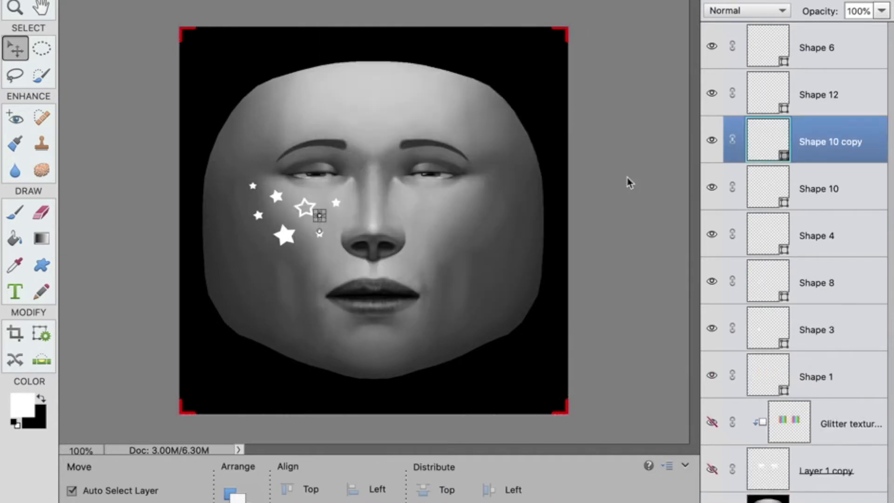
{"action": "left_click_drag", "start_coordinate": [309, 206], "coordinate": [276, 198]}
Step: Try a duplicate of the small star nearest the nose bridge lower on the left cheek and delete that copy
{"action": "left_click", "coordinate": [311, 267]}
{"action": "left_click", "coordinate": [335, 202]}
{"action": "left_click", "coordinate": [334, 1]}
{"action": "left_click", "coordinate": [349, 1]}
{"action": "left_click", "coordinate": [628, 178]}
{"action": "left_click_drag", "start_coordinate": [336, 212], "coordinate": [311, 257]}
{"action": "left_click_drag", "start_coordinate": [831, 203], "coordinate": [833, 2]}
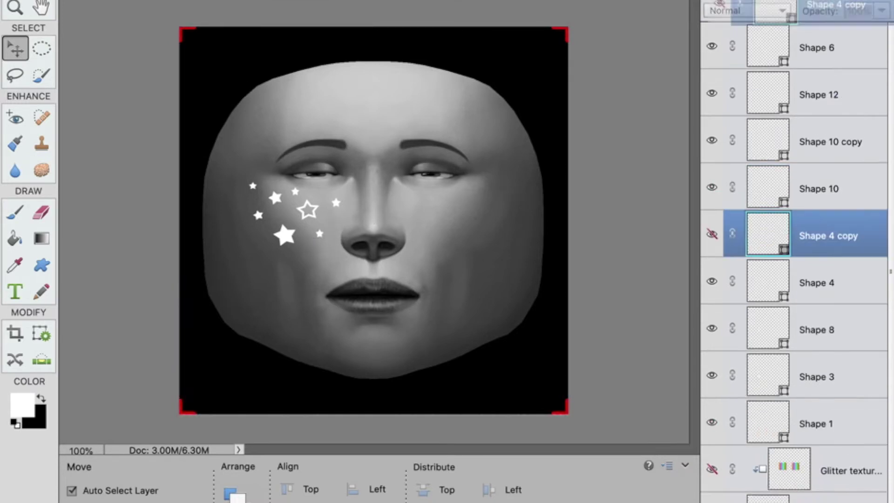
Step: Merge all the star shape layers, from Shape 6 down to Shape 1, into one layer
{"action": "left_click", "coordinate": [821, 47]}
{"action": "left_click", "coordinate": [828, 390], "text": "shift"}
{"action": "left_click", "coordinate": [334, 1]}
{"action": "left_click", "coordinate": [359, 227]}
Step: Duplicate the merged star layer under its default name and flip the copy horizontally onto the right cheek
{"action": "key", "text": "z"}
{"action": "left_click", "coordinate": [334, 1]}
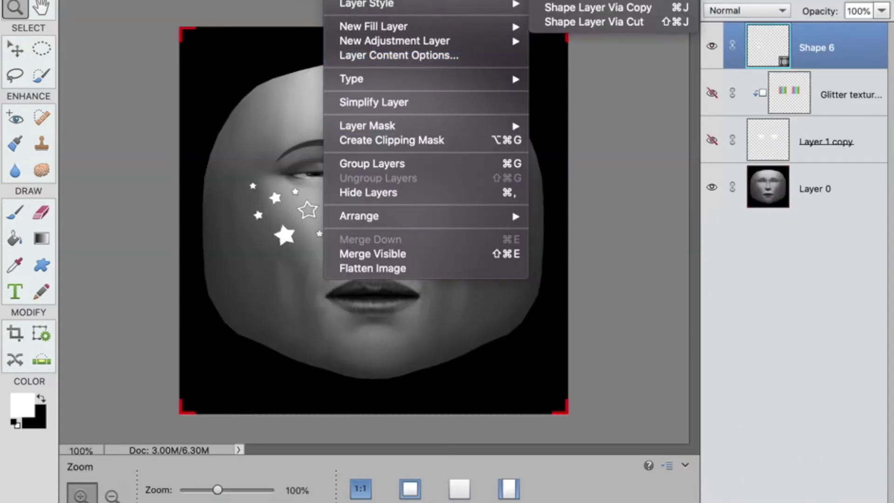
{"action": "left_click", "coordinate": [349, 1]}
{"action": "left_click", "coordinate": [628, 177]}
{"action": "left_click", "coordinate": [15, 48]}
{"action": "left_click_drag", "start_coordinate": [249, 213], "coordinate": [496, 212]}
{"action": "key", "text": "Return"}
{"action": "left_click", "coordinate": [498, 213]}
{"action": "left_click", "coordinate": [460, 325]}
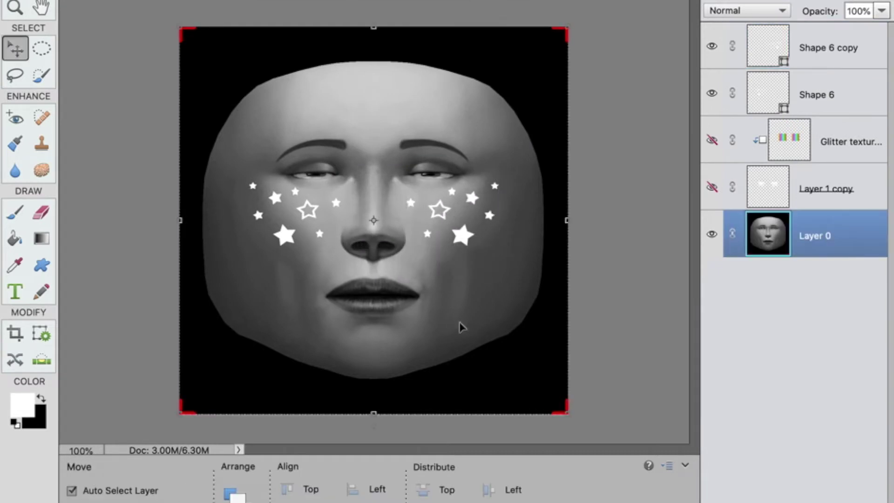
Step: Merge the left and right cheek star layers into one layer
{"action": "left_click", "coordinate": [829, 47]}
{"action": "left_click", "coordinate": [817, 95], "text": "shift"}
{"action": "left_click", "coordinate": [334, 1]}
{"action": "left_click", "coordinate": [398, 240]}
Step: Place the glitter texture above the face layer and scale it to a square covering the left cheek's stars
{"action": "left_click_drag", "start_coordinate": [335, 489], "coordinate": [332, 359]}
{"action": "left_click_drag", "start_coordinate": [563, 31], "coordinate": [233, 250]}
{"action": "left_click_drag", "start_coordinate": [240, 374], "coordinate": [301, 233]}
{"action": "key", "text": "Return"}
Step: Duplicate the new glitter texture layer and shift the copy horizontally behind the right cheek's stars
{"action": "left_click", "coordinate": [334, 1]}
{"action": "left_click", "coordinate": [359, 11]}
{"action": "left_click", "coordinate": [635, 184]}
{"action": "key", "text": "Right"}
{"action": "key", "text": "Right"}
{"action": "key", "text": "Right"}
{"action": "key", "text": "Right"}
{"action": "key", "text": "Right"}
{"action": "key", "text": "Right"}
{"action": "key", "text": "Right"}
{"action": "key", "text": "Right"}
{"action": "key", "text": "Right"}
{"action": "key", "text": "Right"}
{"action": "key", "text": "Right"}
{"action": "key", "text": "Right"}
{"action": "key", "text": "Right"}
{"action": "key", "text": "Right"}
{"action": "key", "text": "Right"}
{"action": "key", "text": "Right"}
{"action": "key", "text": "Right"}
{"action": "key", "text": "Right"}
{"action": "key", "text": "Right"}
{"action": "key", "text": "Right"}
{"action": "key", "text": "shift+Right"}
{"action": "key", "text": "shift+Right"}
{"action": "key", "text": "shift+Right"}
{"action": "key", "text": "shift+Right"}
{"action": "key", "text": "shift+Right"}
{"action": "key", "text": "shift+Right"}
{"action": "key", "text": "shift+Right"}
{"action": "key", "text": "shift+Right"}
{"action": "key", "text": "shift+Right"}
{"action": "key", "text": "shift+Right"}
{"action": "key", "text": "shift+Right"}
{"action": "key", "text": "shift+Right"}
{"action": "key", "text": "shift+Right"}
{"action": "key", "text": "shift+Right"}
{"action": "key", "text": "shift+Right"}
{"action": "key", "text": "shift+Right"}
{"action": "key", "text": "shift+Right"}
{"action": "key", "text": "shift+Right"}
{"action": "key", "text": "shift+Right"}
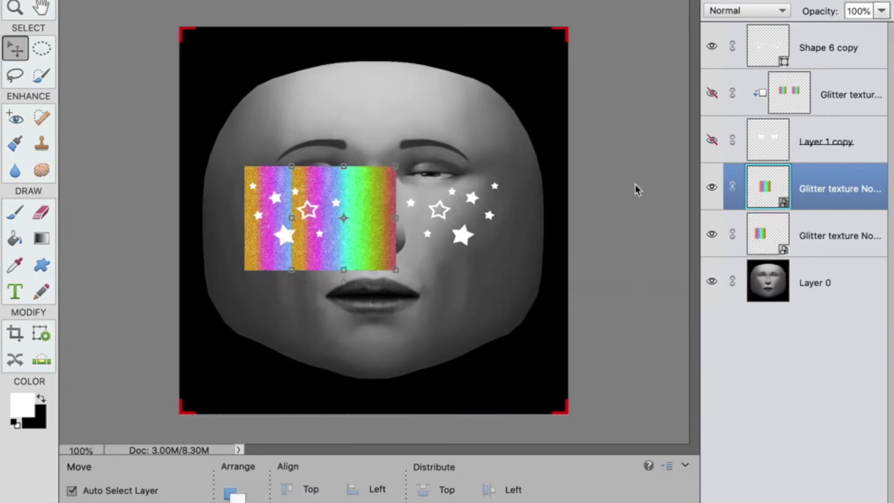
{"action": "key", "text": "shift+Right"}
{"action": "key", "text": "shift+Right"}
{"action": "key", "text": "shift+Right"}
{"action": "key", "text": "shift+Right"}
{"action": "key", "text": "shift+Right"}
{"action": "key", "text": "shift+Right"}
{"action": "key", "text": "shift+Right"}
{"action": "key", "text": "shift+Right"}
{"action": "key", "text": "shift+Right"}
{"action": "key", "text": "shift+Right"}
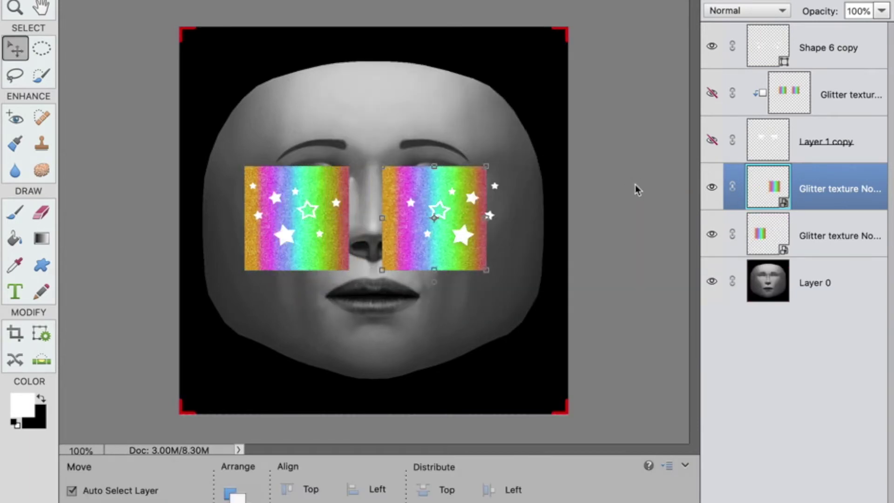
Step: Merge the two large glitter texture layers behind the cheek stars
{"action": "left_click", "coordinate": [815, 235], "text": "shift"}
{"action": "left_click", "coordinate": [334, 1]}
{"action": "left_click", "coordinate": [357, 243]}
Step: Raise the merged glitter layer above the star layer and clip it to the stars with a clipping mask
{"action": "left_click_drag", "start_coordinate": [815, 188], "coordinate": [815, 28]}
{"action": "left_click", "coordinate": [334, 1]}
{"action": "left_click", "coordinate": [391, 140]}
{"action": "key", "text": "z"}
{"action": "left_click", "coordinate": [443, 247]}
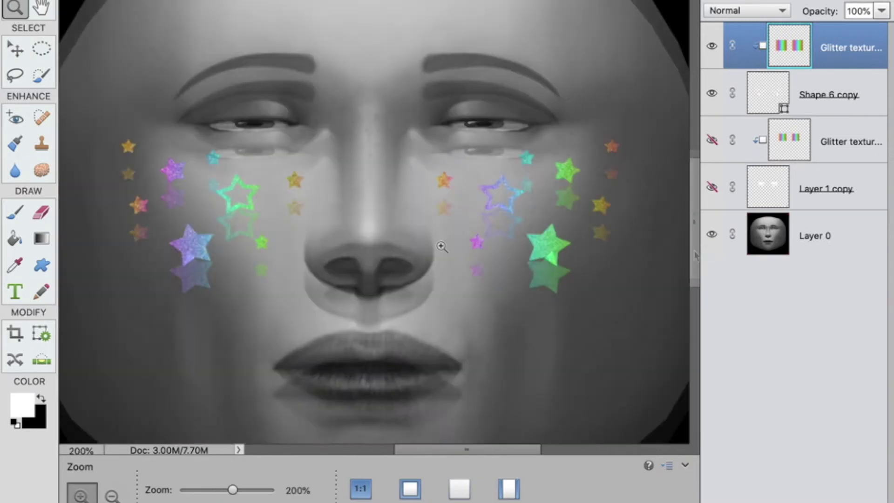
Step: Examine the glitter-filled stars on both cheeks at close range
{"action": "left_click", "coordinate": [591, 297]}
{"action": "scroll", "coordinate": [590, 298], "scroll_direction": "right", "scroll_amount": 3}
{"action": "scroll", "coordinate": [591, 297], "scroll_direction": "left", "scroll_amount": 10}
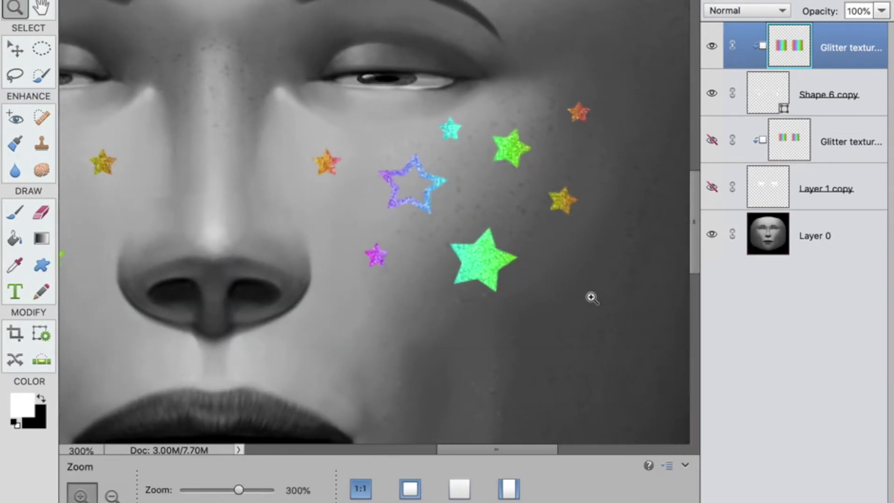
{"action": "left_click", "coordinate": [580, 296]}
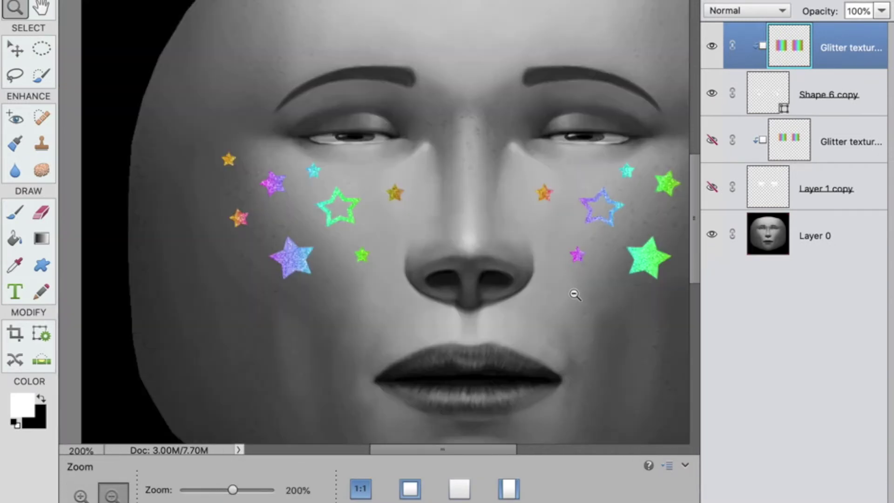
{"action": "left_click", "coordinate": [575, 295]}
{"action": "left_click", "coordinate": [558, 291]}
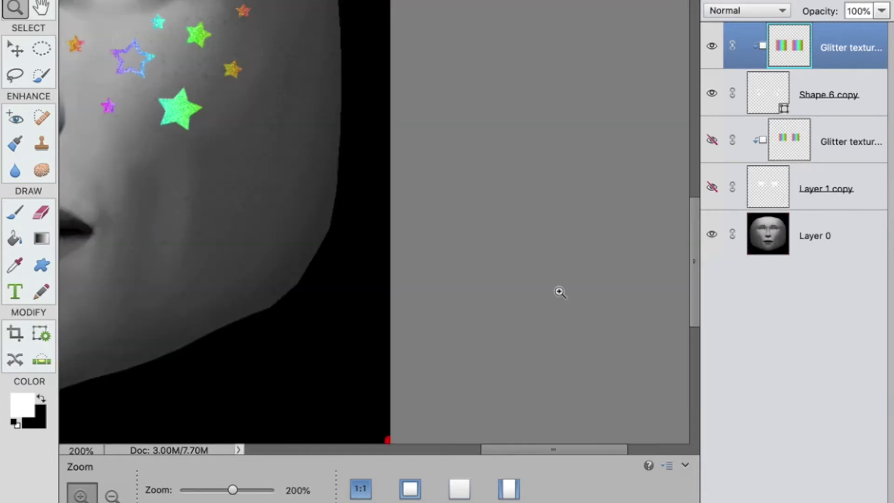
{"action": "scroll", "coordinate": [558, 291], "scroll_direction": "left", "scroll_amount": 10}
{"action": "scroll", "coordinate": [559, 292], "scroll_direction": "left", "scroll_amount": 3}
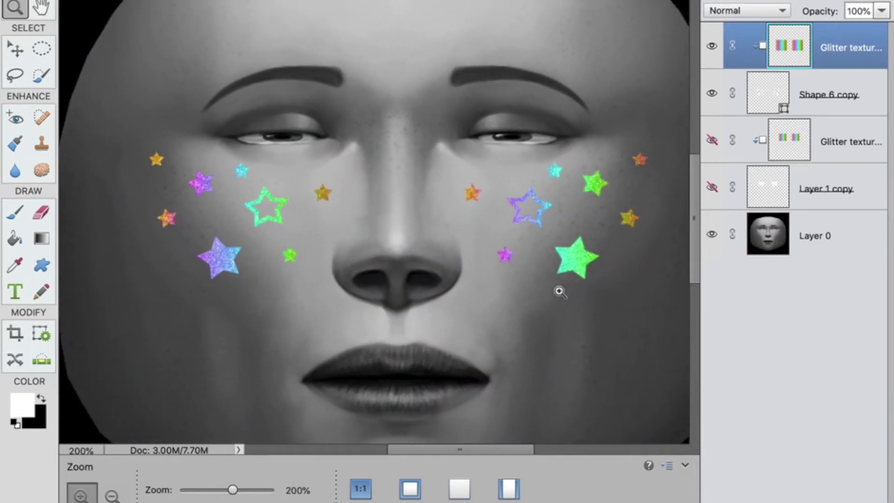
Step: Hide the face layer and save the rainbow glitter stars without it
{"action": "left_click", "coordinate": [711, 235]}
{"action": "left_click", "coordinate": [188, 65]}
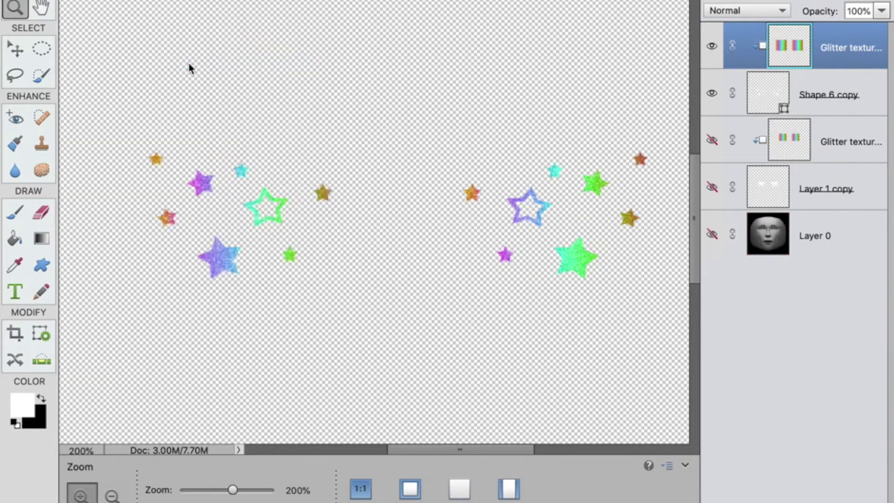
{"action": "left_click", "coordinate": [344, 269]}
{"action": "left_click", "coordinate": [347, 365]}
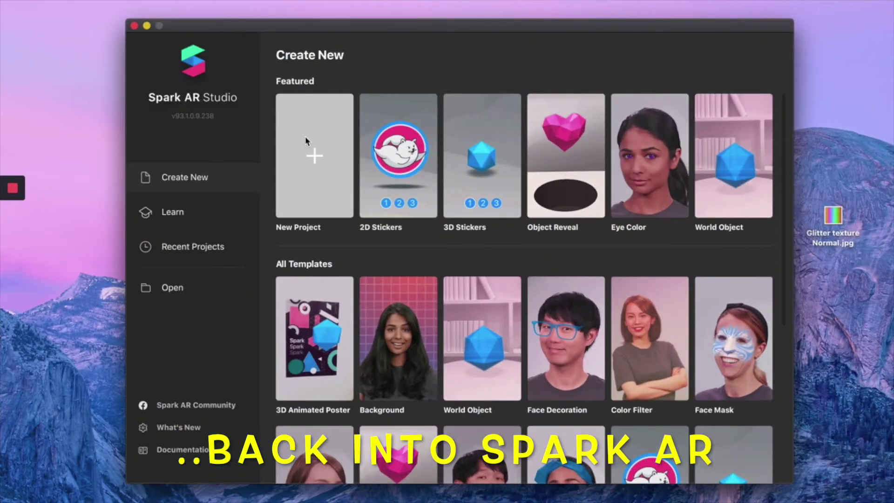
Step: Switch to Spark AR Studio, create a blank new project and insert a Face Mesh into its scene
{"action": "left_click", "coordinate": [312, 148]}
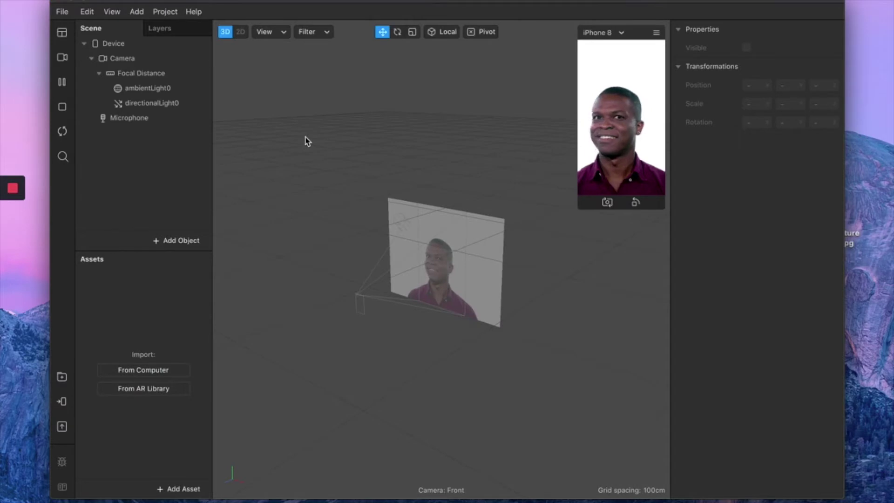
{"action": "left_click", "coordinate": [179, 242]}
{"action": "scroll", "coordinate": [55, 416], "scroll_direction": "down", "scroll_amount": 2}
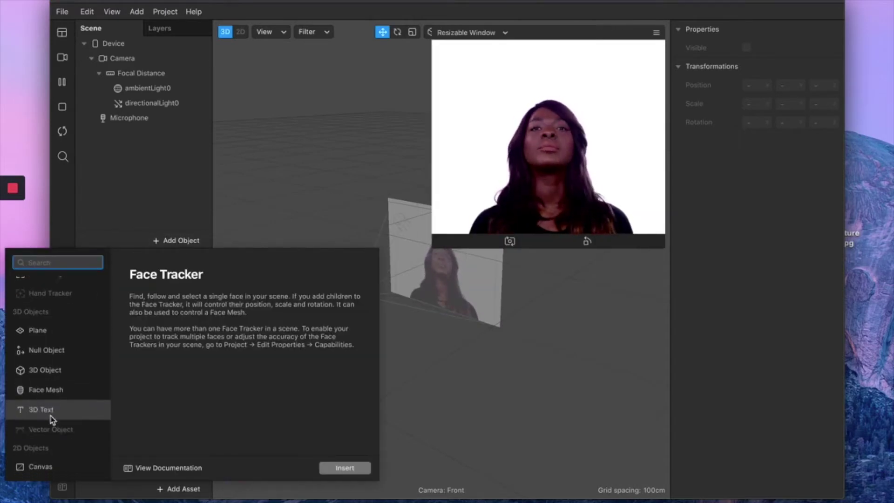
{"action": "left_click", "coordinate": [55, 391]}
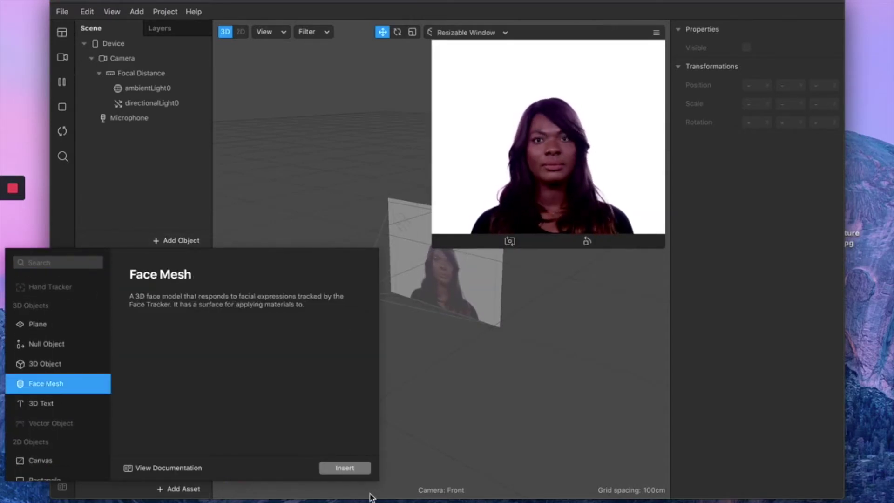
{"action": "left_click", "coordinate": [343, 468]}
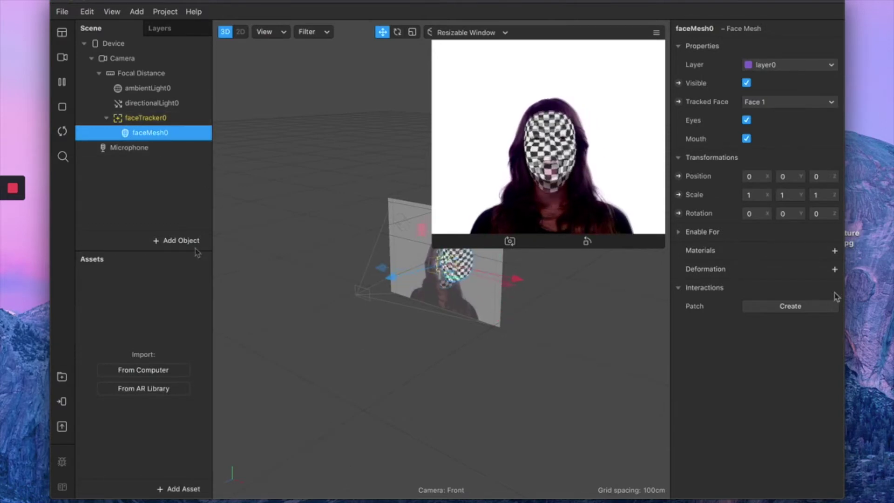
Step: Add a new material to the face mesh and name it tears
{"action": "left_click", "coordinate": [834, 250]}
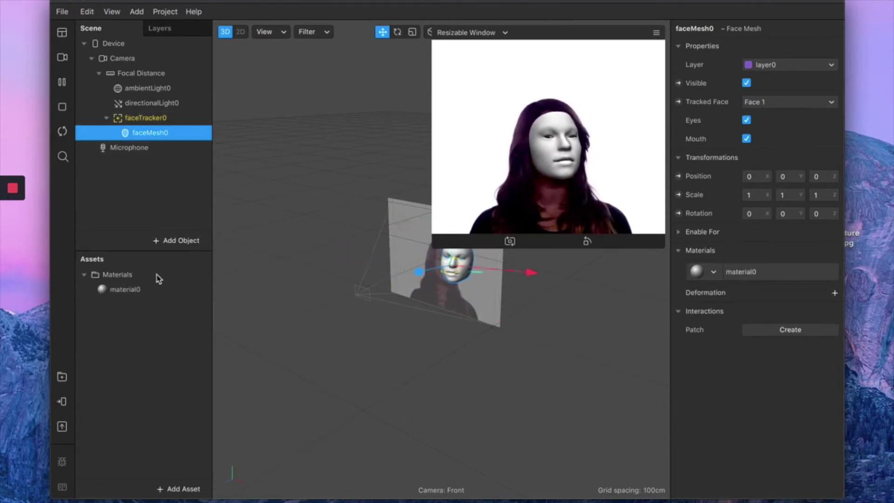
{"action": "double_click", "coordinate": [129, 290]}
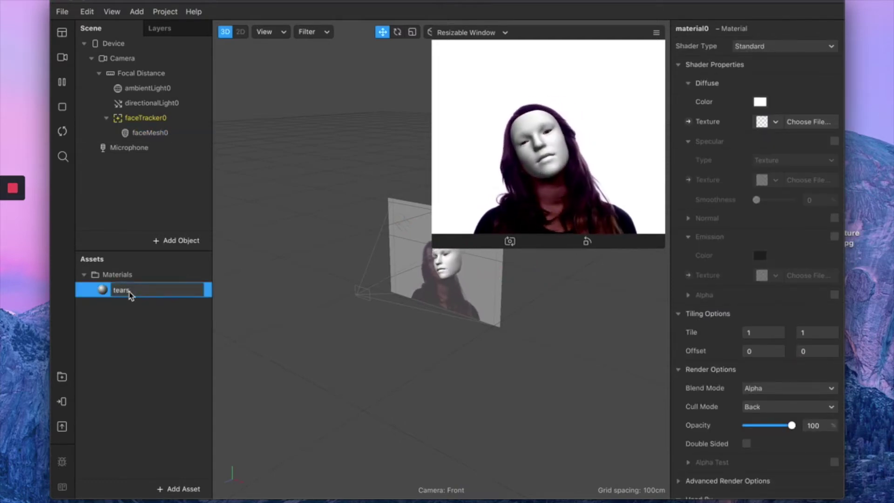
{"action": "type", "text": "tears"}
{"action": "key", "text": "Return"}
Step: Rename the face mesh object under the face tracker as tears
{"action": "double_click", "coordinate": [154, 135]}
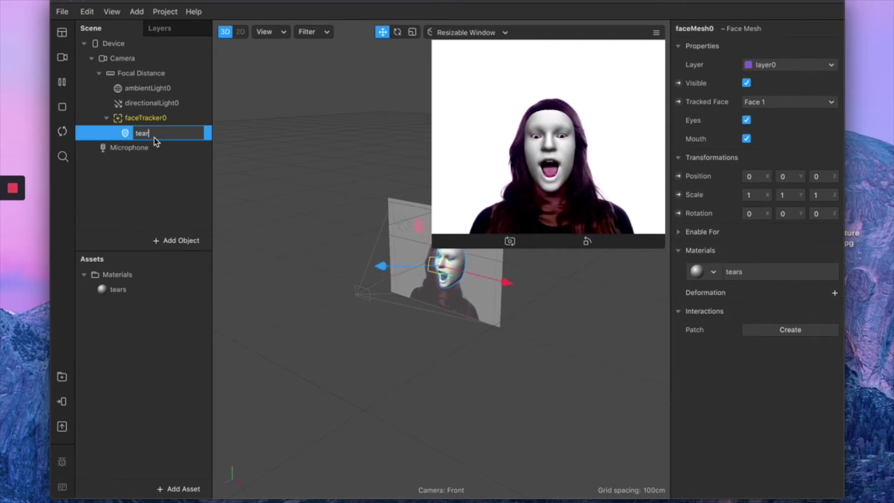
{"action": "type", "text": "tears"}
{"action": "key", "text": "Return"}
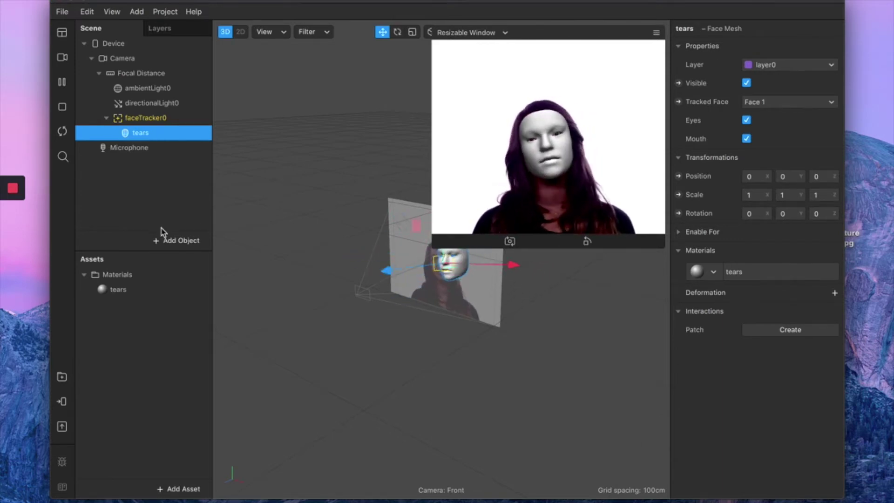
Step: Set the tears material's shader type to Physically-Based
{"action": "left_click", "coordinate": [131, 291]}
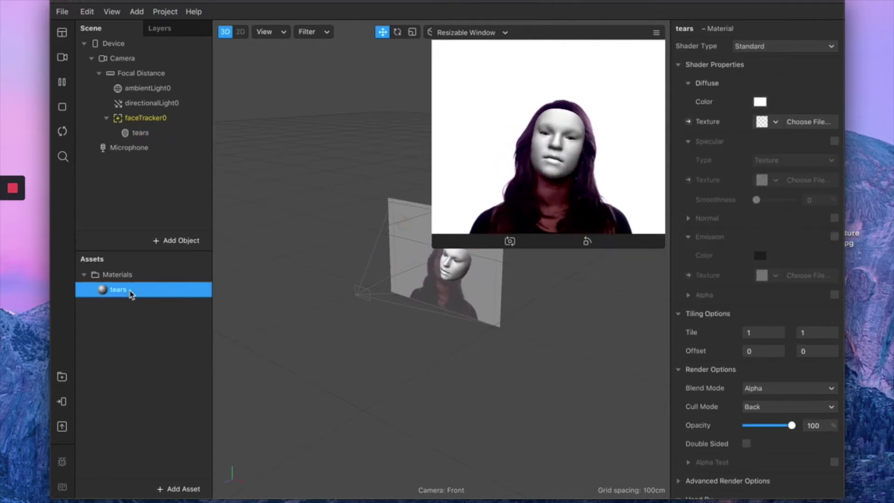
{"action": "left_click", "coordinate": [783, 47]}
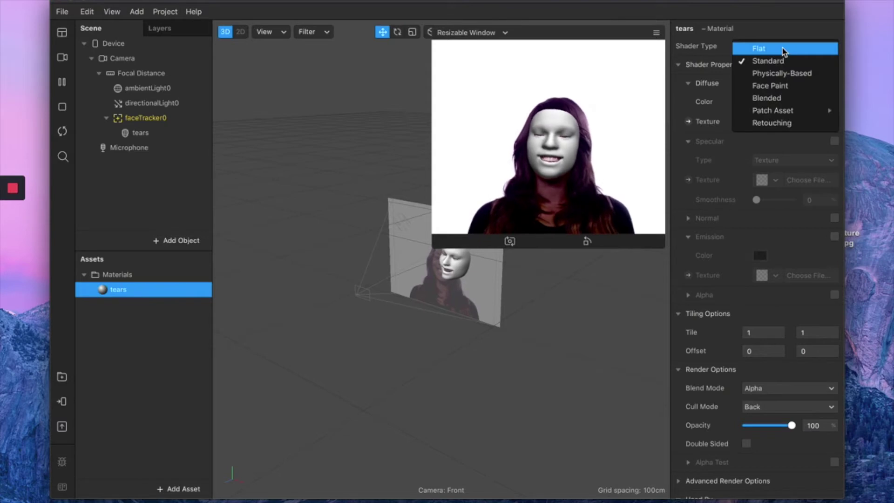
{"action": "left_click", "coordinate": [762, 74]}
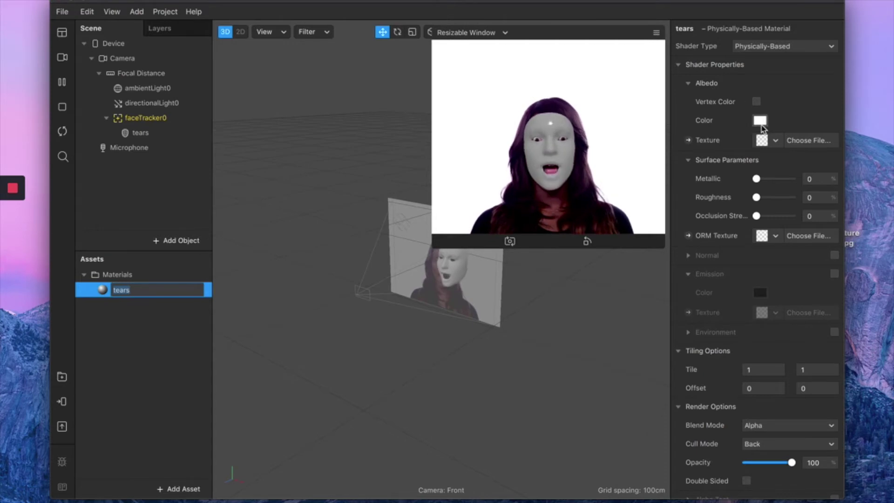
Step: Load Rainbow tears.png from the Desktop as a new albedo texture for the tears material
{"action": "left_click", "coordinate": [774, 142]}
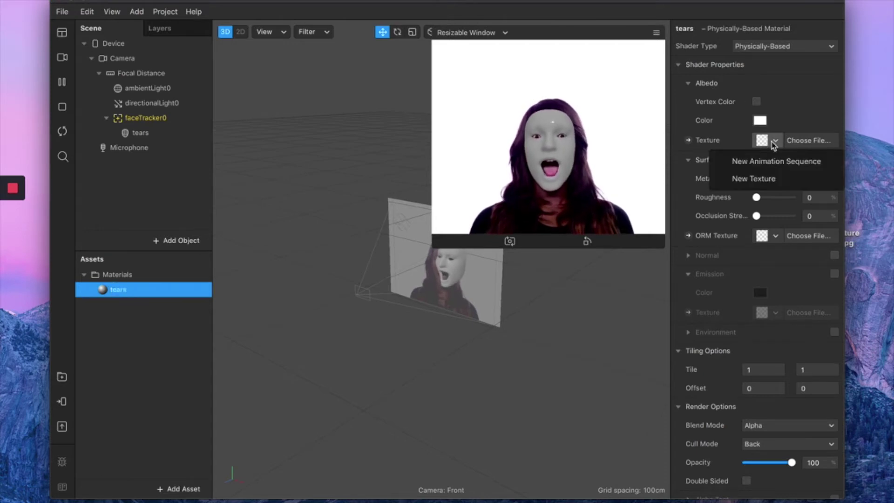
{"action": "left_click", "coordinate": [746, 179]}
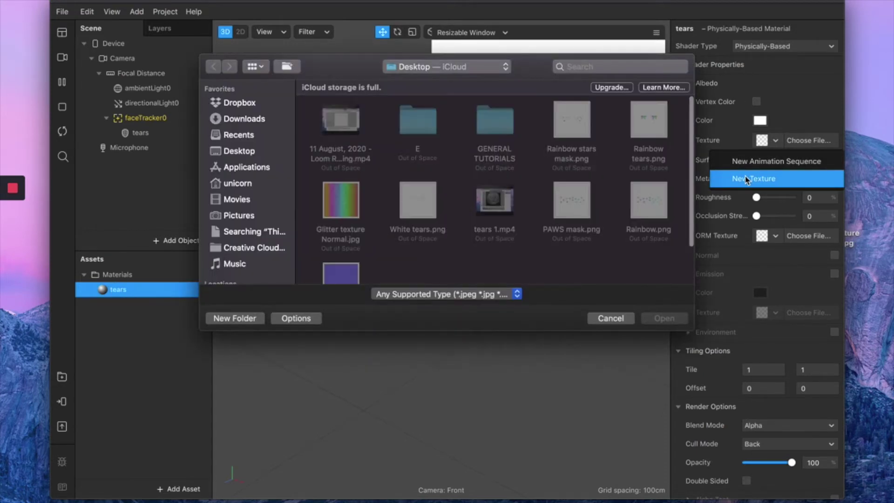
{"action": "left_click", "coordinate": [649, 153]}
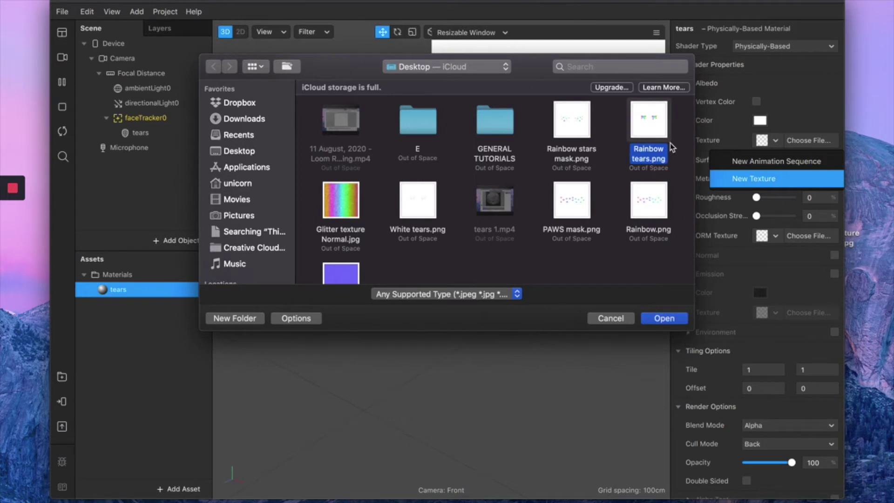
{"action": "left_click", "coordinate": [664, 318]}
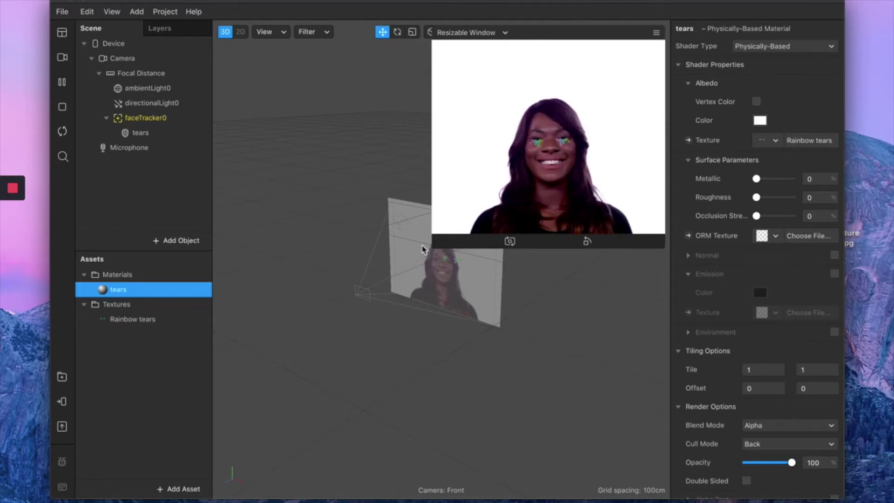
Step: Enlarge the preview window and set the tears material's Metallic to 100% and Roughness to 45%
{"action": "left_click_drag", "start_coordinate": [430, 248], "coordinate": [260, 386]}
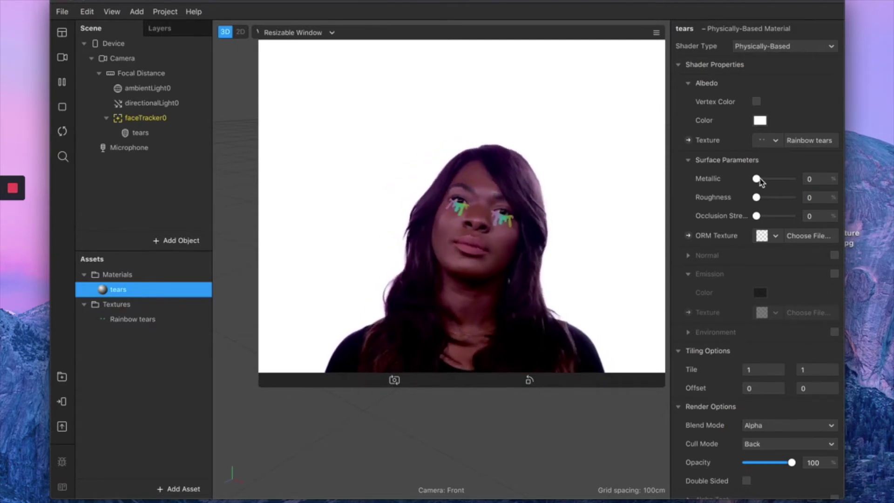
{"action": "left_click_drag", "start_coordinate": [757, 181], "coordinate": [794, 182]}
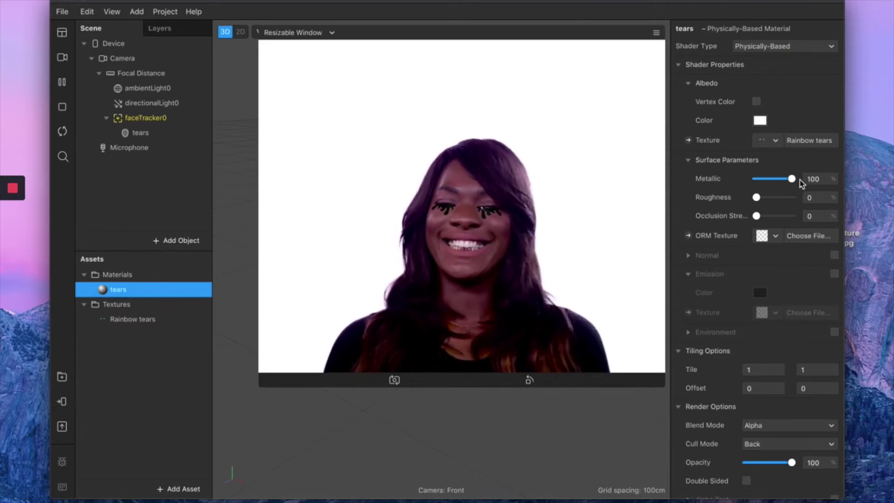
{"action": "left_click_drag", "start_coordinate": [757, 198], "coordinate": [772, 198]}
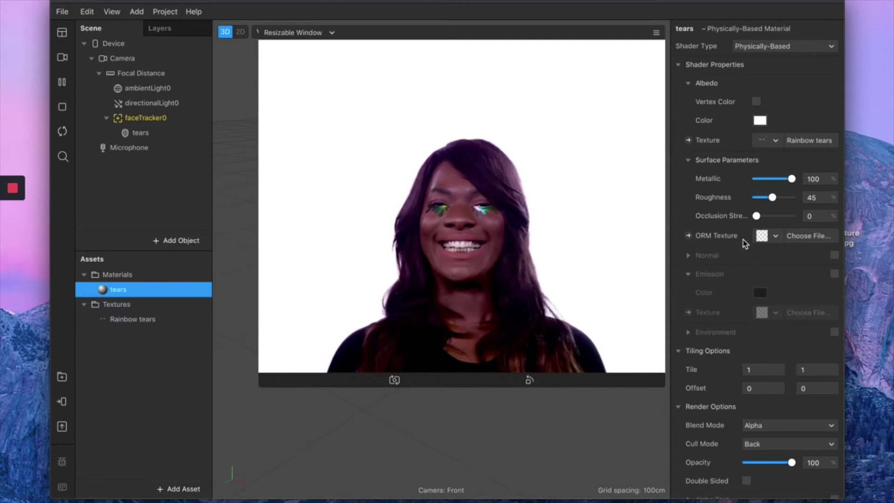
Step: Enable Normal on the tears material, load the purple glitters copy image as its texture and enlarge the preview further
{"action": "left_click", "coordinate": [834, 256]}
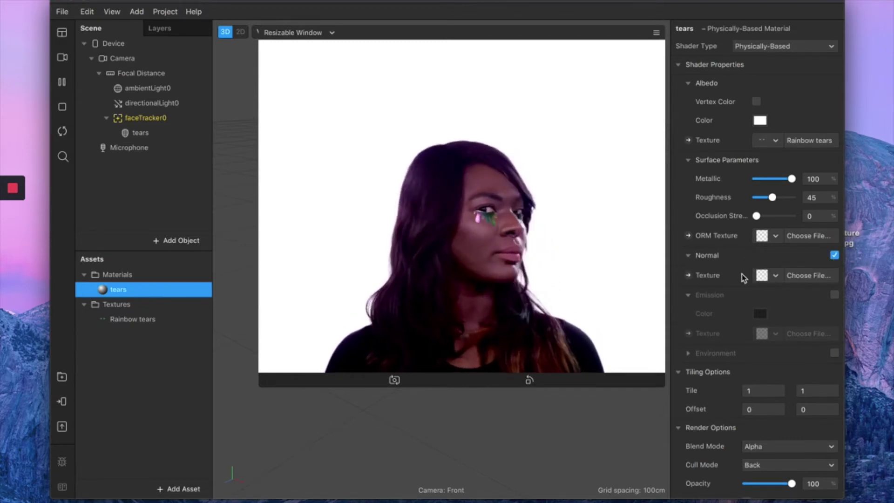
{"action": "left_click", "coordinate": [777, 276]}
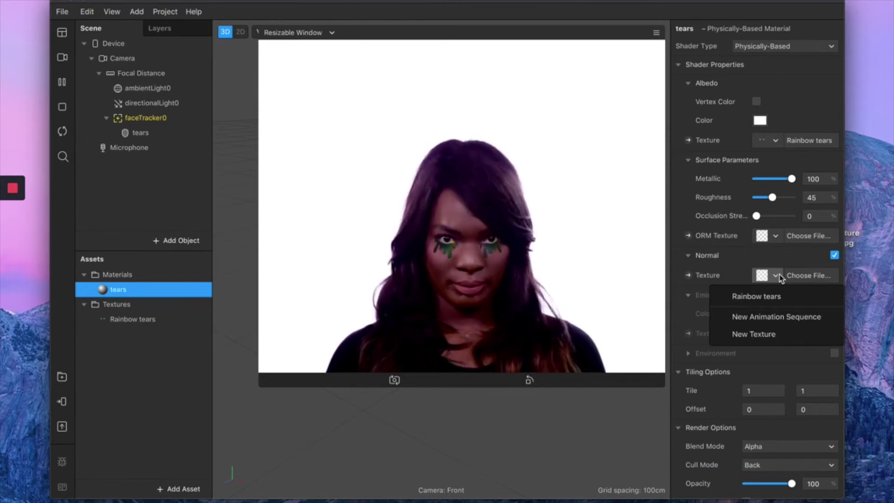
{"action": "left_click", "coordinate": [771, 334]}
{"action": "left_click", "coordinate": [330, 272]}
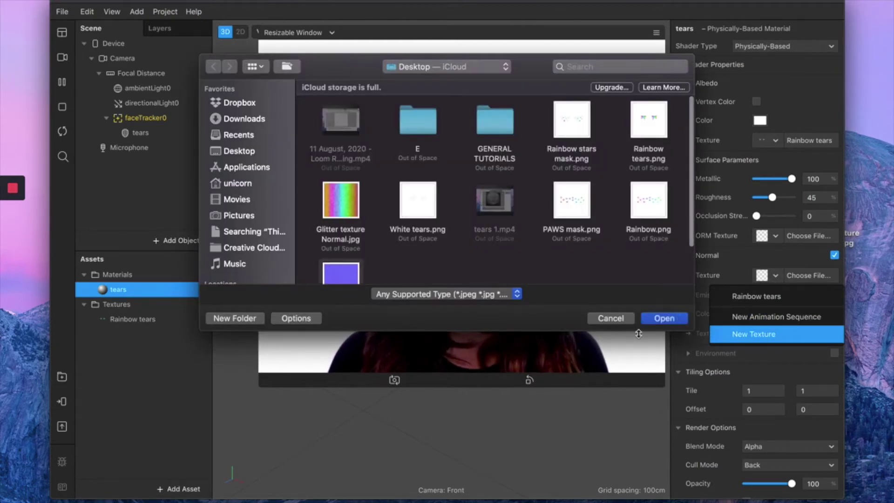
{"action": "left_click", "coordinate": [663, 318]}
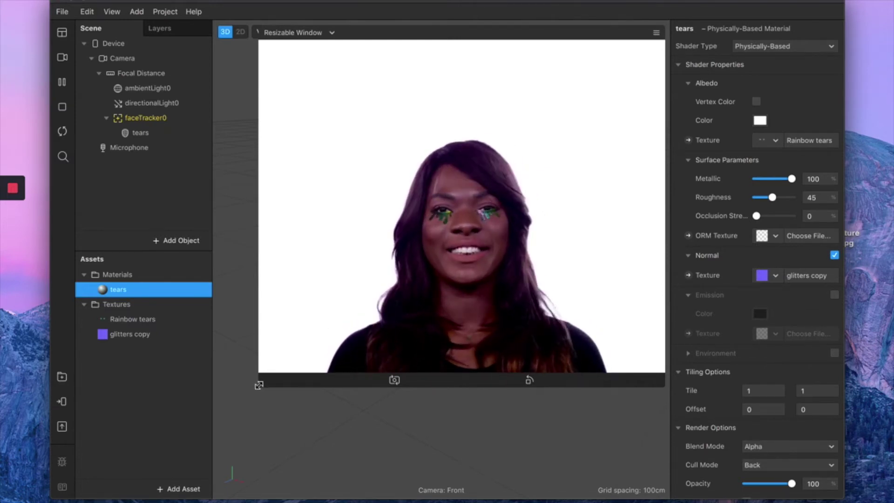
{"action": "left_click_drag", "start_coordinate": [259, 385], "coordinate": [220, 421]}
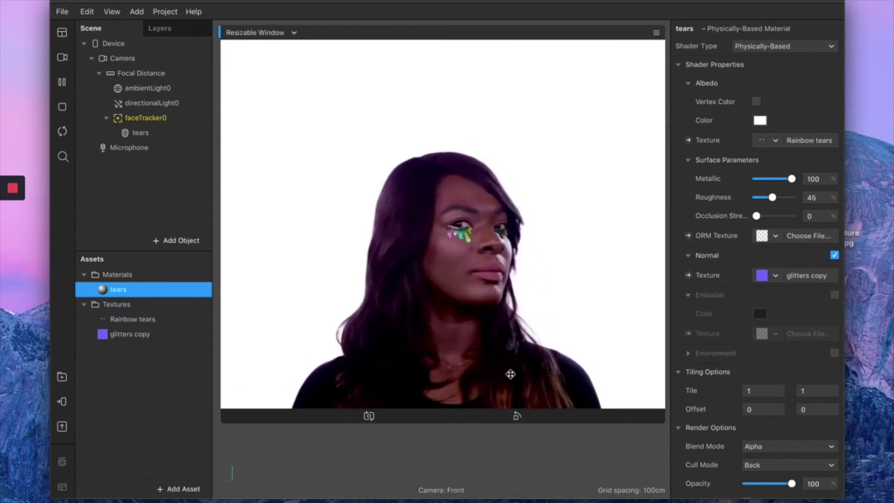
Step: Enable Environment on the tears material and import Sunset from the AR Library as its environment texture
{"action": "scroll", "coordinate": [752, 377], "scroll_direction": "down", "scroll_amount": 2}
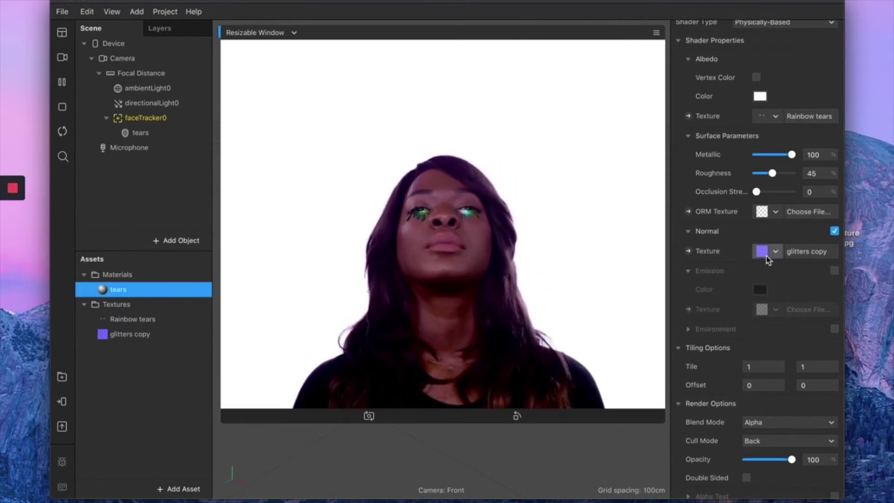
{"action": "scroll", "coordinate": [808, 309], "scroll_direction": "down", "scroll_amount": 3}
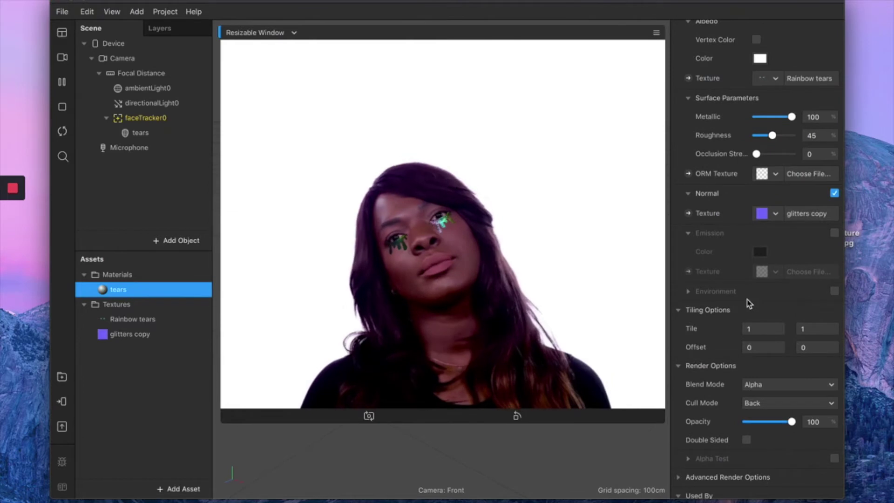
{"action": "left_click", "coordinate": [834, 291]}
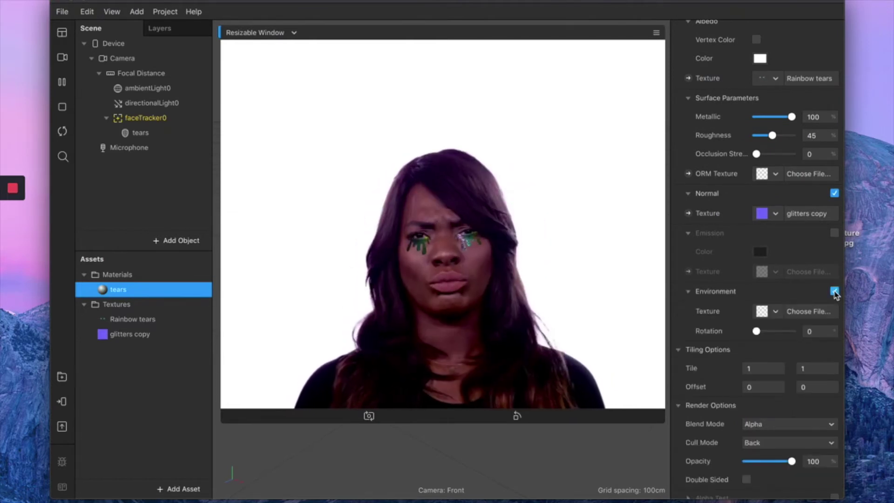
{"action": "left_click", "coordinate": [775, 312]}
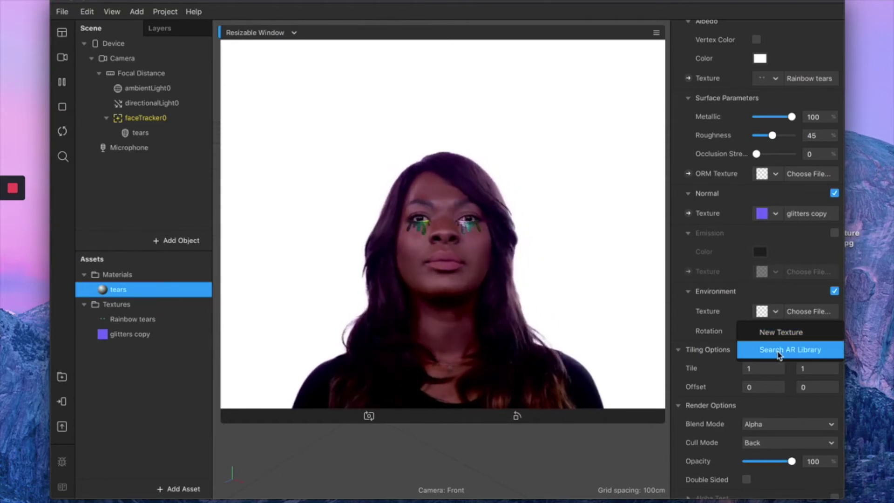
{"action": "left_click", "coordinate": [784, 354]}
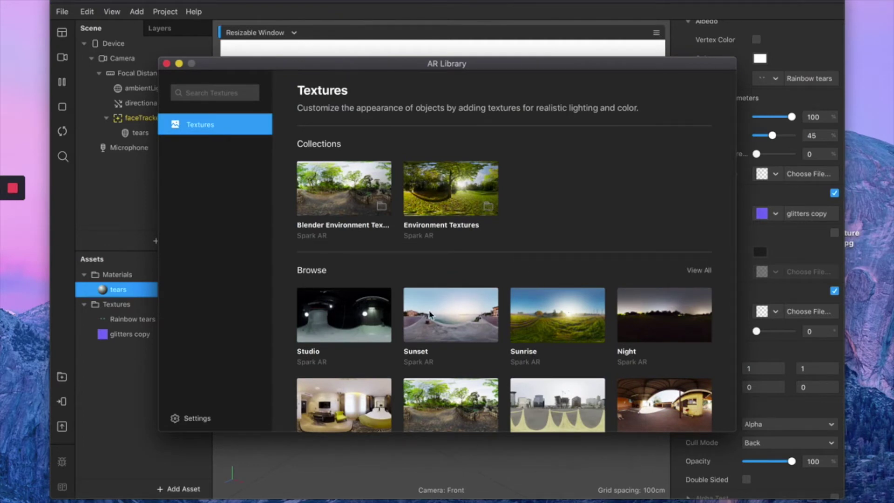
{"action": "left_click", "coordinate": [427, 316]}
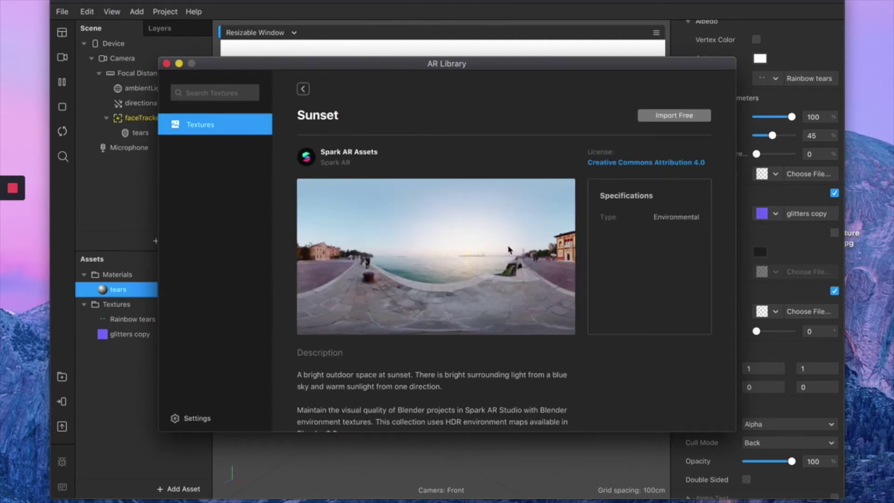
{"action": "left_click", "coordinate": [669, 122]}
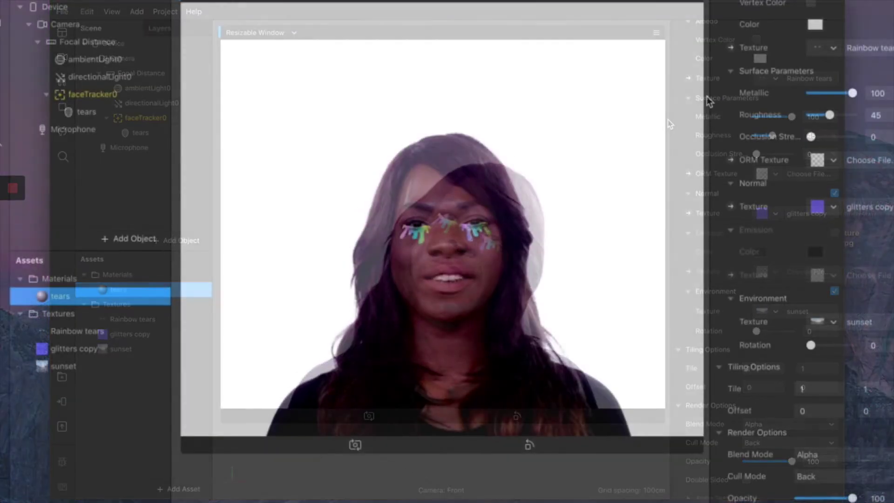
Step: Set the tears material's environment rotation to 266° and its Roughness to 49%, checking the look while playing the preview
{"action": "mouse_move", "coordinate": [810, 345]}
{"action": "left_mouse_down"}
{"action": "mouse_move", "coordinate": [825, 346]}
{"action": "mouse_move", "coordinate": [798, 339]}
{"action": "left_mouse_up"}
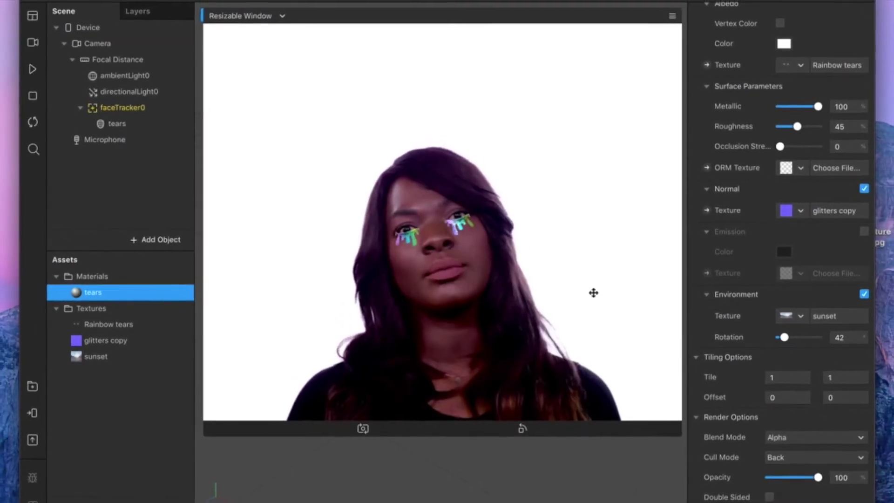
{"action": "mouse_move", "coordinate": [781, 336]}
{"action": "left_mouse_down"}
{"action": "mouse_move", "coordinate": [808, 336]}
{"action": "mouse_move", "coordinate": [776, 334]}
{"action": "left_mouse_up"}
{"action": "left_click_drag", "start_coordinate": [776, 334], "coordinate": [771, 334]}
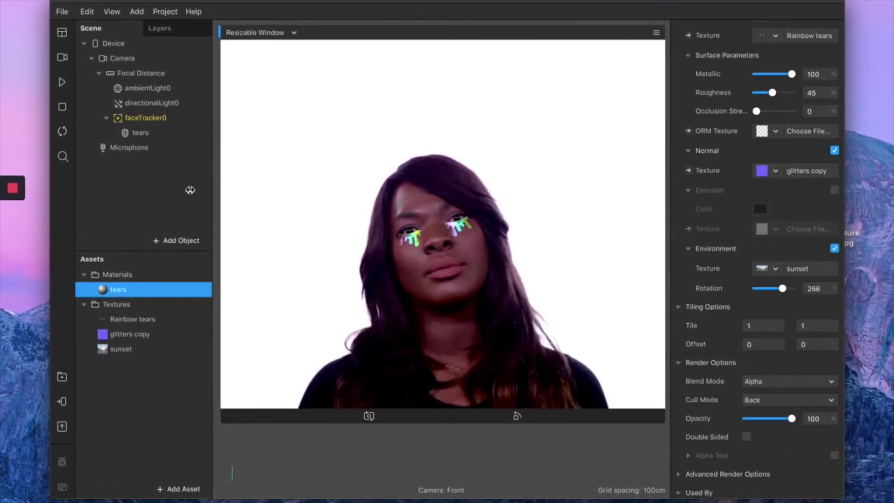
{"action": "left_click", "coordinate": [57, 85]}
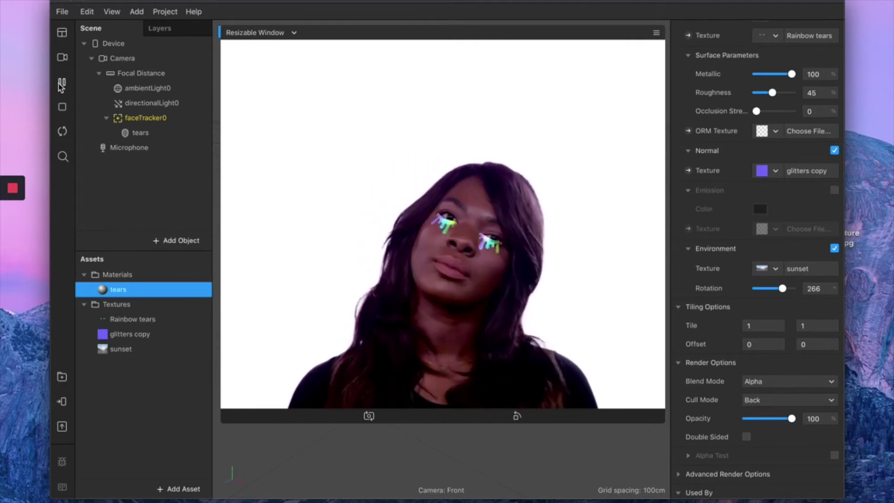
{"action": "left_click", "coordinate": [60, 87]}
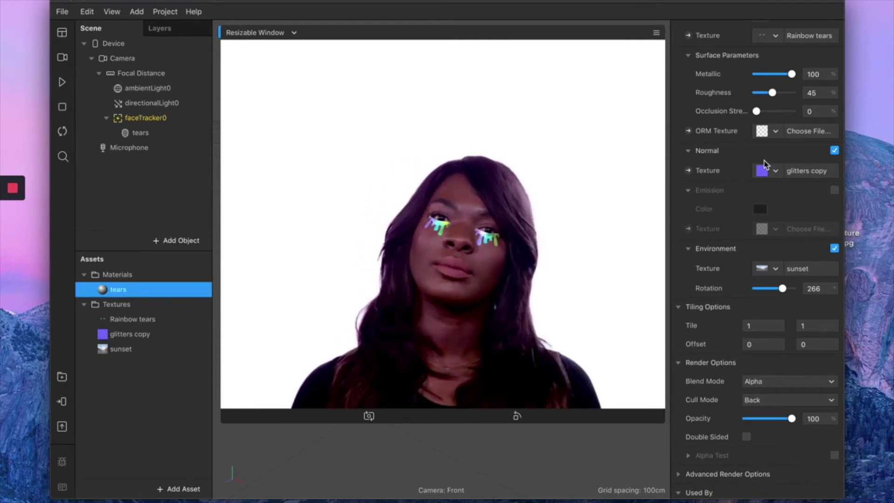
{"action": "scroll", "coordinate": [763, 165], "scroll_direction": "up", "scroll_amount": 2}
{"action": "mouse_move", "coordinate": [769, 136]}
{"action": "left_mouse_down"}
{"action": "mouse_move", "coordinate": [786, 136]}
{"action": "mouse_move", "coordinate": [763, 135]}
{"action": "mouse_move", "coordinate": [773, 136]}
{"action": "left_mouse_up"}
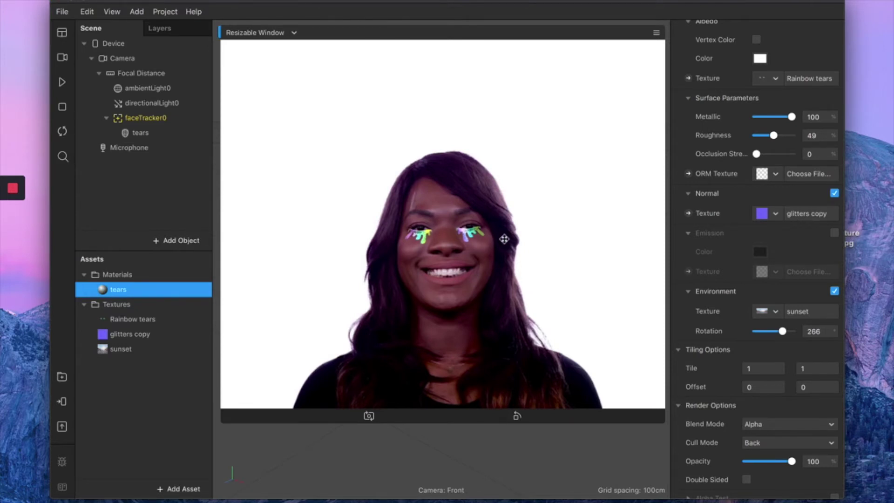
Step: Tint the tears material's albedo color light pink using the color spectrum
{"action": "scroll", "coordinate": [758, 66], "scroll_direction": "up", "scroll_amount": 3}
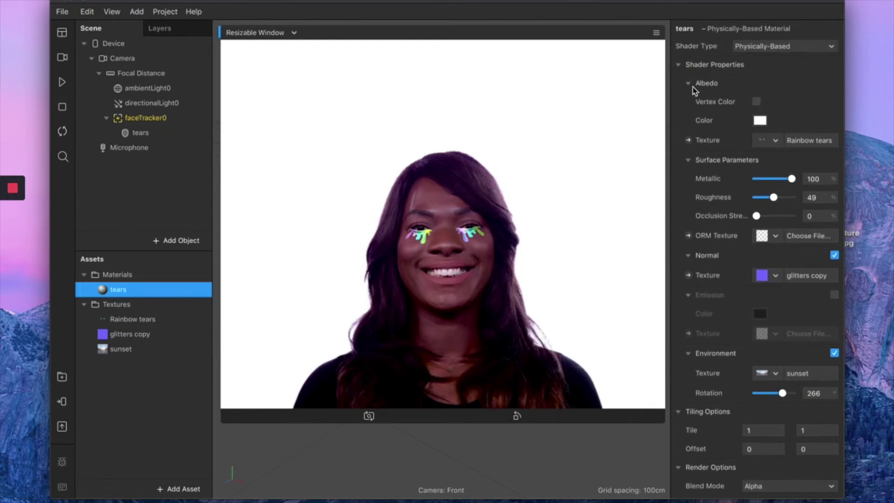
{"action": "left_click", "coordinate": [758, 121]}
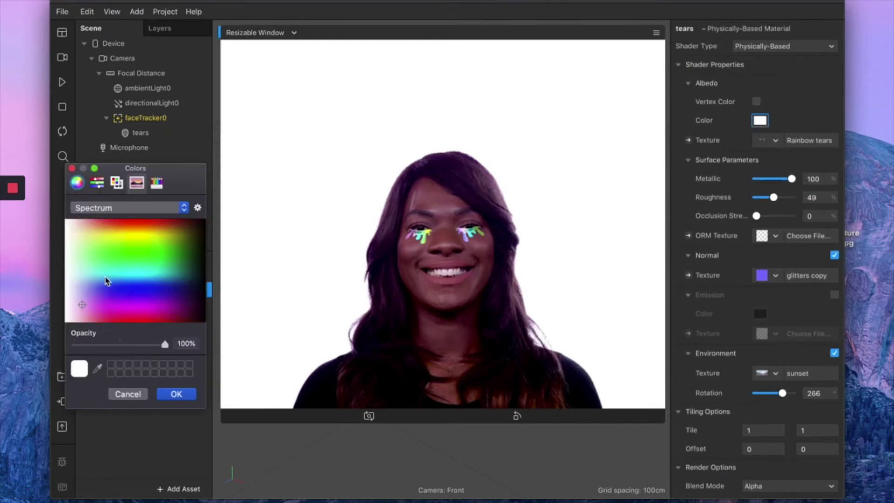
{"action": "mouse_move", "coordinate": [84, 307]}
{"action": "left_mouse_down"}
{"action": "mouse_move", "coordinate": [91, 313]}
{"action": "mouse_move", "coordinate": [82, 311]}
{"action": "left_mouse_up"}
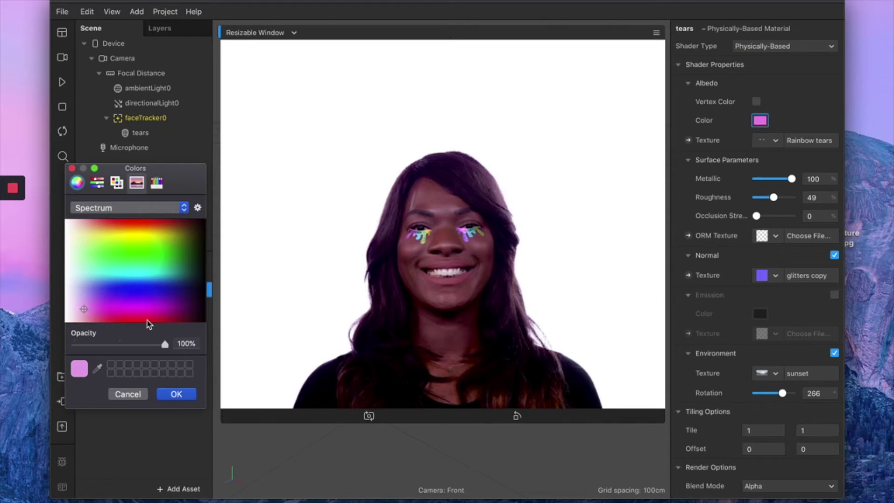
{"action": "left_click_drag", "start_coordinate": [75, 312], "coordinate": [55, 308]}
{"action": "left_click", "coordinate": [68, 313]}
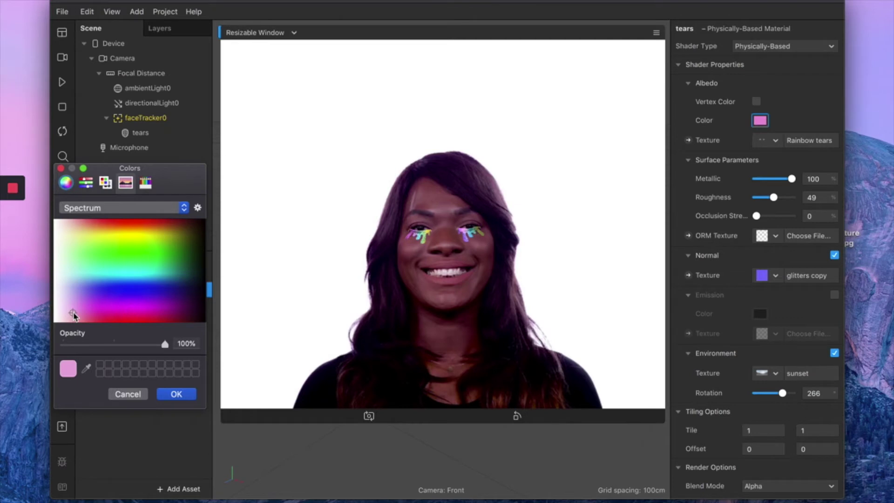
{"action": "left_click", "coordinate": [176, 394]}
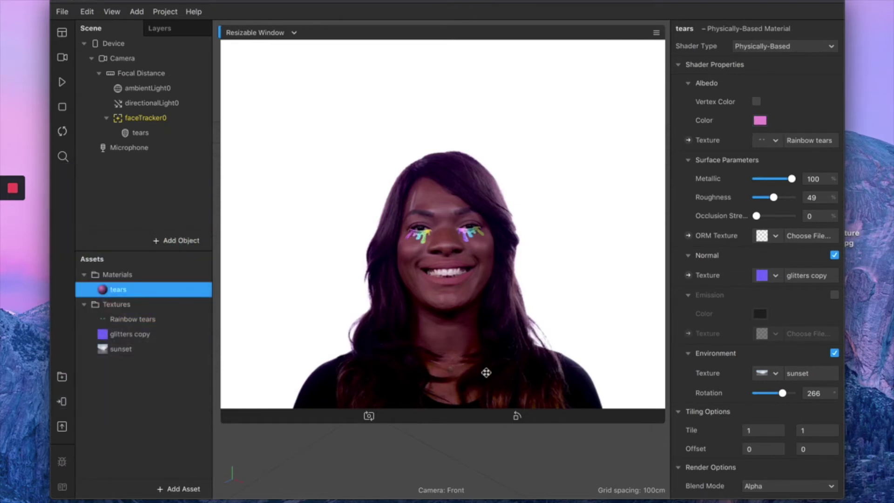
Step: Resume the preview and choose the first video in the third row of the real-time simulations
{"action": "left_click", "coordinate": [62, 82]}
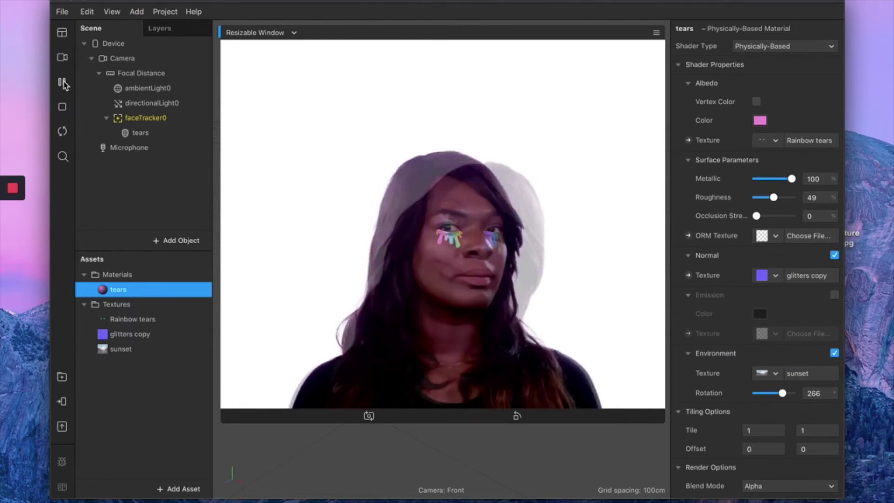
{"action": "left_click", "coordinate": [62, 57]}
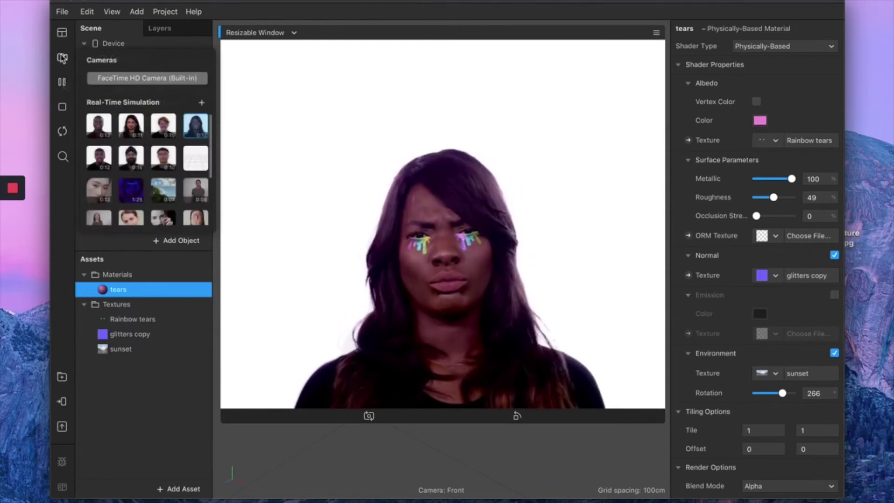
{"action": "left_click", "coordinate": [99, 186]}
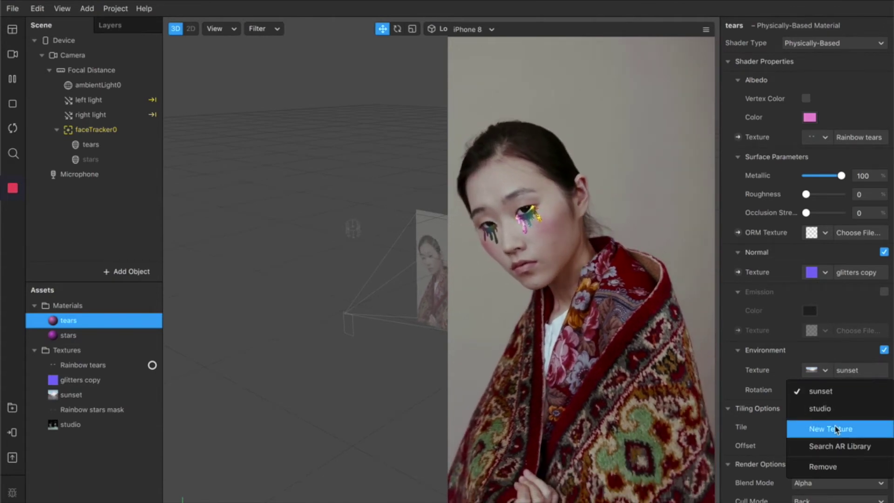
Step: Browse the AR Library for alternative environment textures for the tears material and open Studio
{"action": "left_click", "coordinate": [841, 449]}
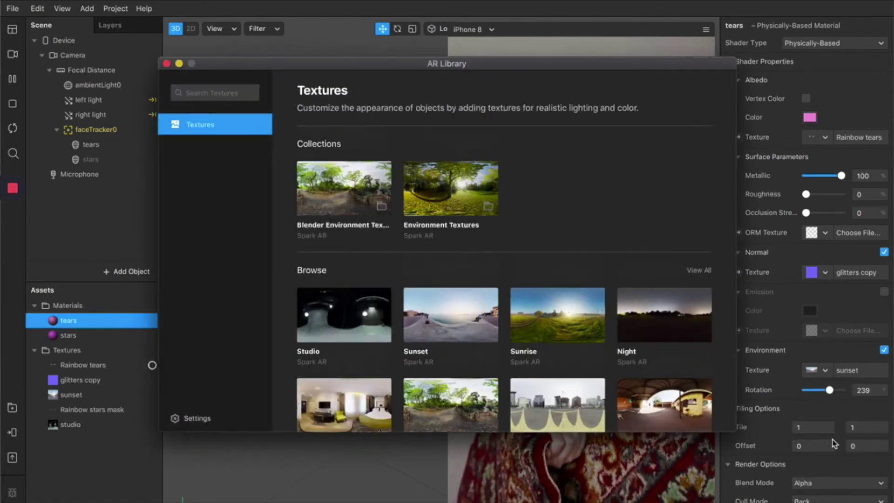
{"action": "scroll", "coordinate": [471, 285], "scroll_direction": "down", "scroll_amount": 2}
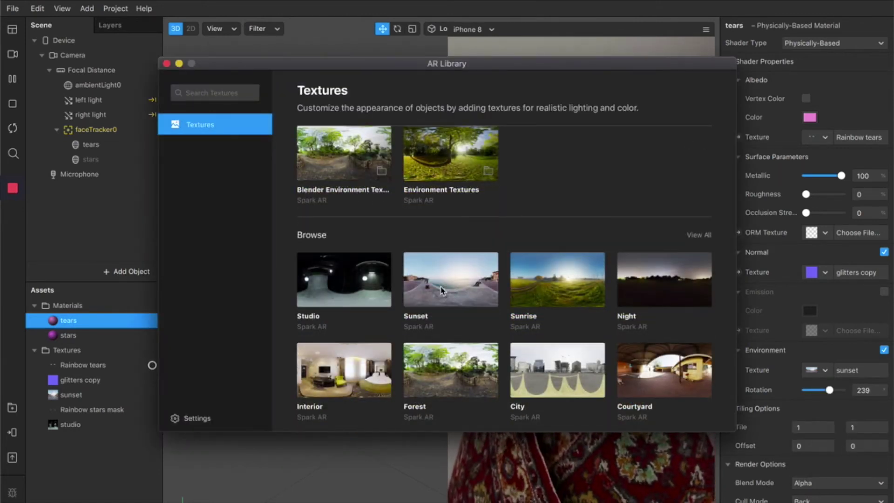
{"action": "left_click", "coordinate": [350, 289]}
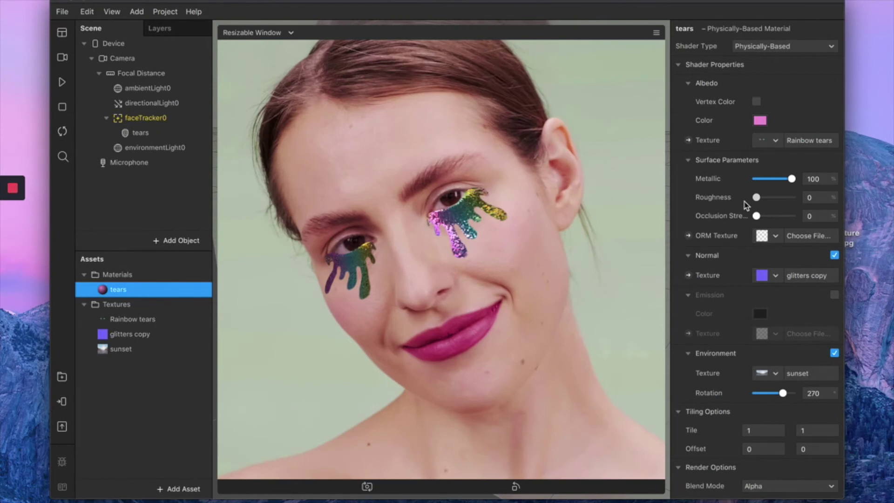
Step: Set the tears material's Roughness to 8% and its environment rotation to 268°, and pause the preview
{"action": "left_click_drag", "start_coordinate": [762, 199], "coordinate": [758, 199]}
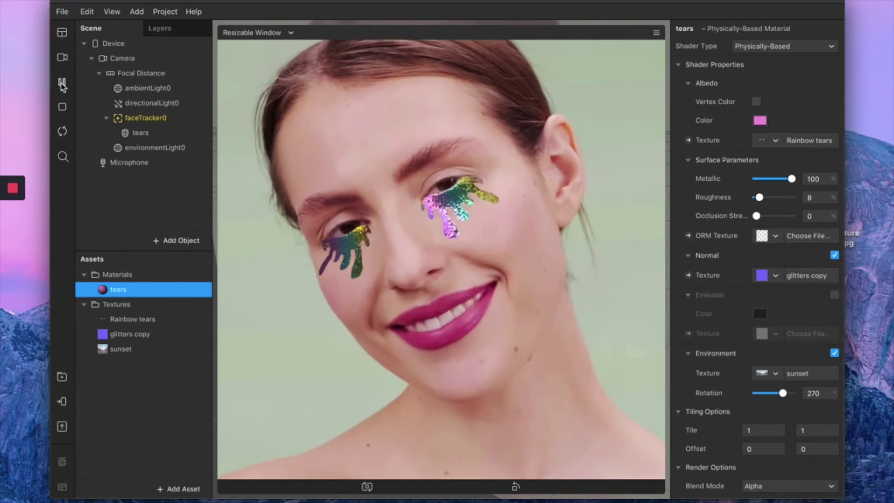
{"action": "left_click_drag", "start_coordinate": [783, 394], "coordinate": [782, 394]}
{"action": "left_click", "coordinate": [62, 84]}
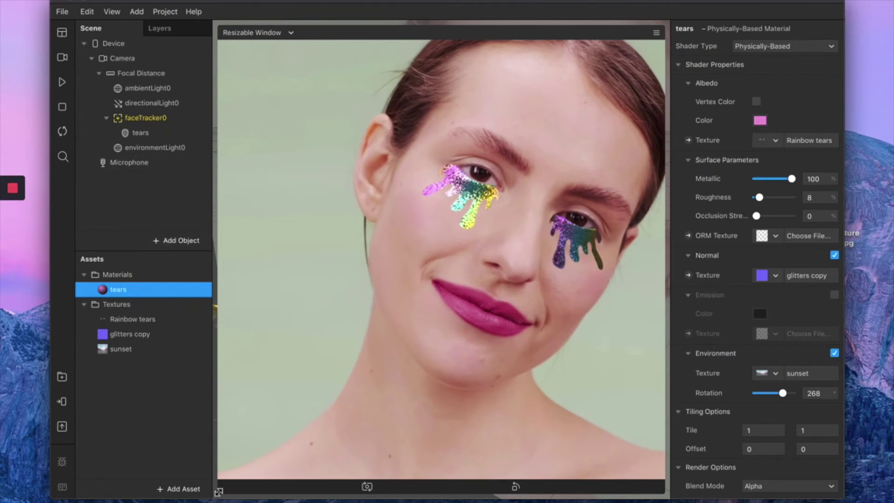
Step: Shrink the preview window and add a second face mesh named stars under faceTracker0
{"action": "left_click_drag", "start_coordinate": [218, 492], "coordinate": [489, 188]}
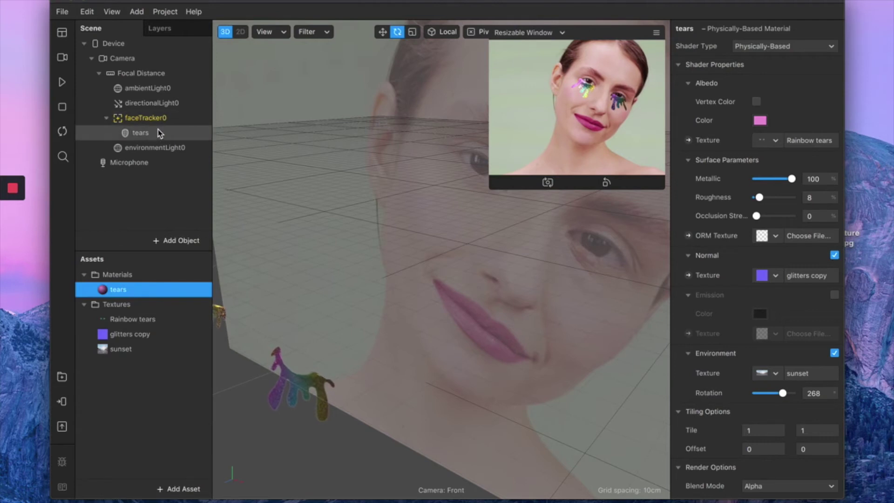
{"action": "right_click", "coordinate": [161, 127]}
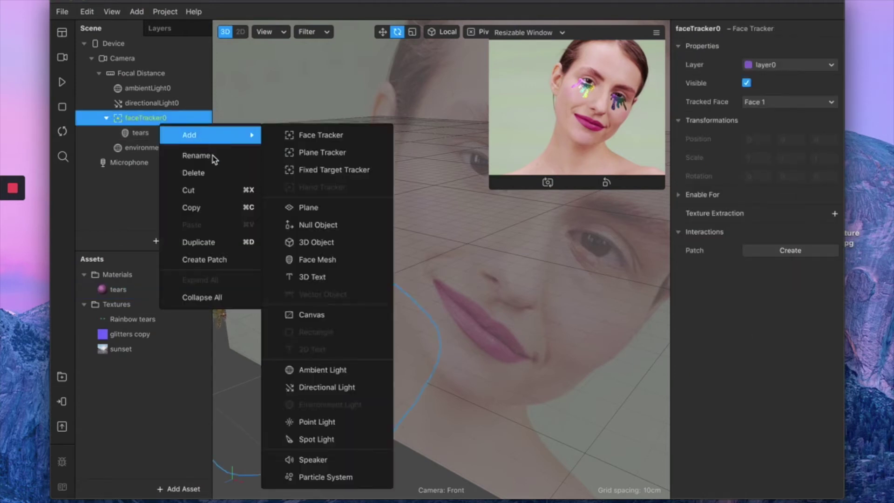
{"action": "mouse_move", "coordinate": [224, 135]}
{"action": "left_click", "coordinate": [317, 260]}
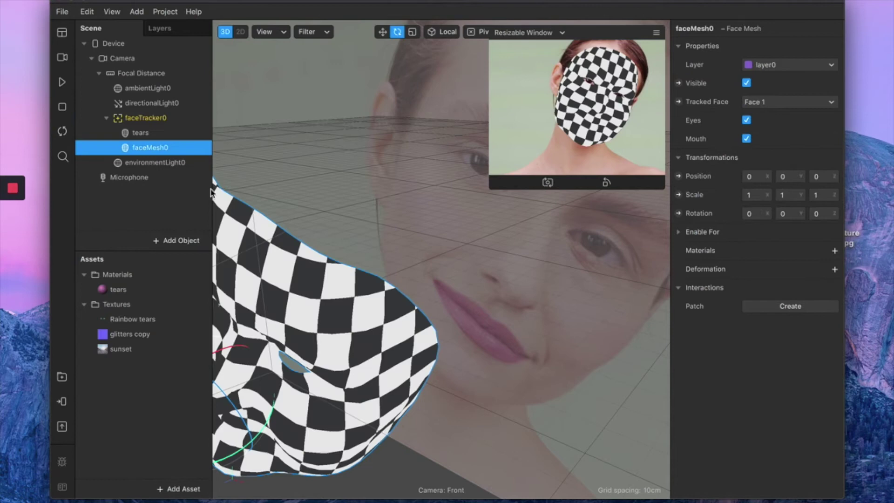
{"action": "double_click", "coordinate": [152, 147]}
{"action": "type", "text": "stars"}
{"action": "key", "text": "Return"}
Step: Hide the tears mesh and give the stars mesh a new material named stars
{"action": "left_click", "coordinate": [168, 135]}
{"action": "left_click", "coordinate": [746, 83]}
{"action": "left_click", "coordinate": [713, 271]}
{"action": "left_click", "coordinate": [791, 286]}
{"action": "type", "text": "s"}
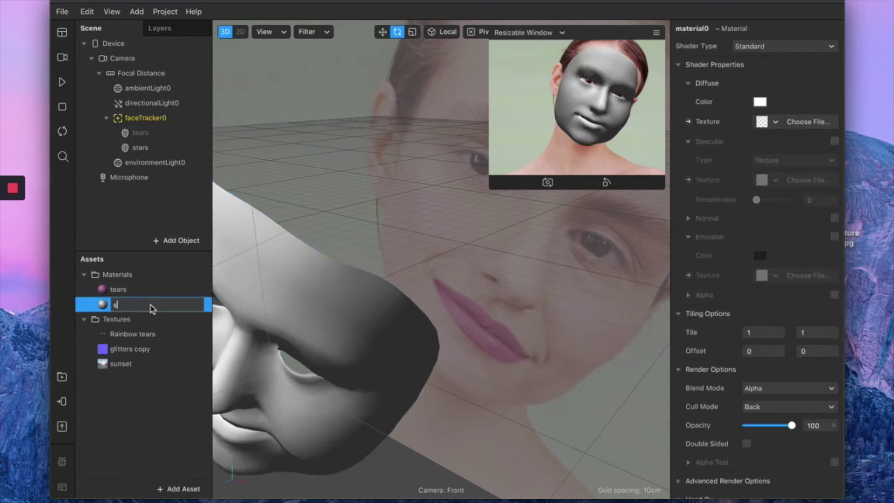
Step: Set the stars material's shader type to Physically-Based and load Rainbow stars mask as its albedo texture
{"action": "left_click", "coordinate": [786, 46]}
{"action": "left_click", "coordinate": [775, 84]}
{"action": "left_click", "coordinate": [775, 140]}
{"action": "left_click", "coordinate": [760, 215]}
{"action": "left_click", "coordinate": [578, 122]}
{"action": "left_click", "coordinate": [662, 318]}
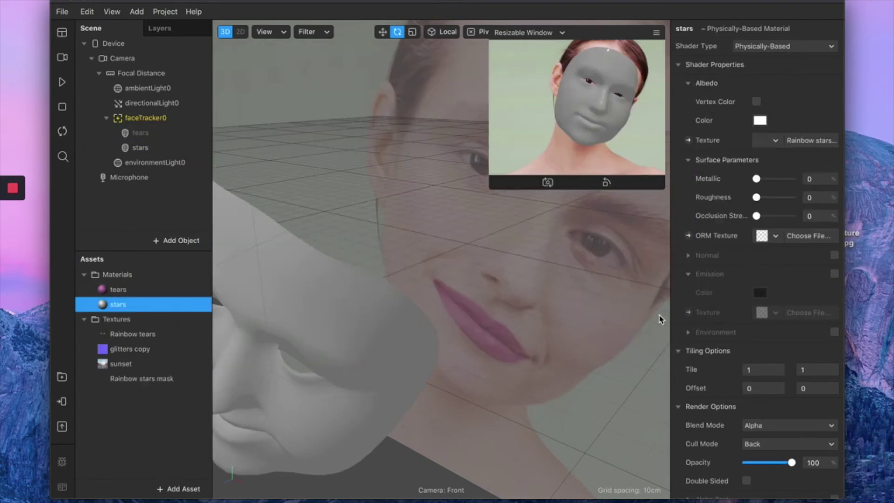
Step: Give the stars material 68% Metallic, 15% Roughness, the glitters copy normal texture, the sunset environment and a magenta albedo color
{"action": "left_click_drag", "start_coordinate": [756, 179], "coordinate": [795, 177]}
{"action": "left_click", "coordinate": [833, 255]}
{"action": "left_click", "coordinate": [767, 274]}
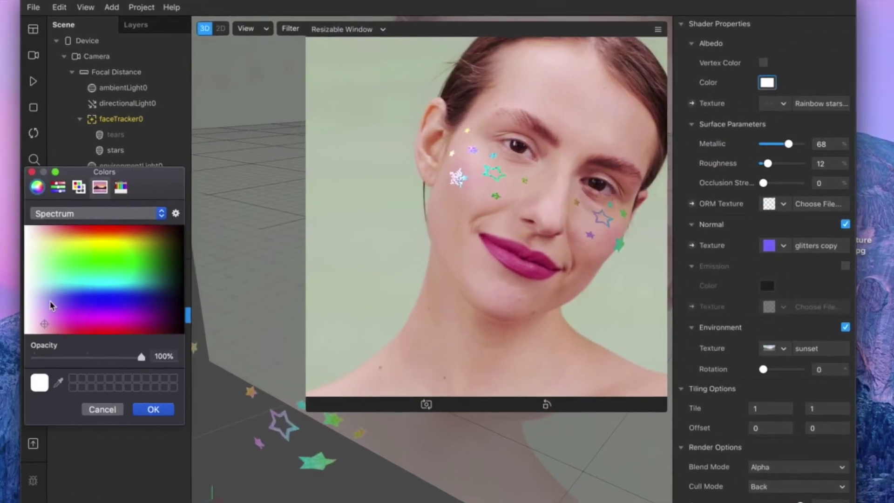
{"action": "left_click_drag", "start_coordinate": [50, 305], "coordinate": [59, 317]}
{"action": "left_click", "coordinate": [147, 410]}
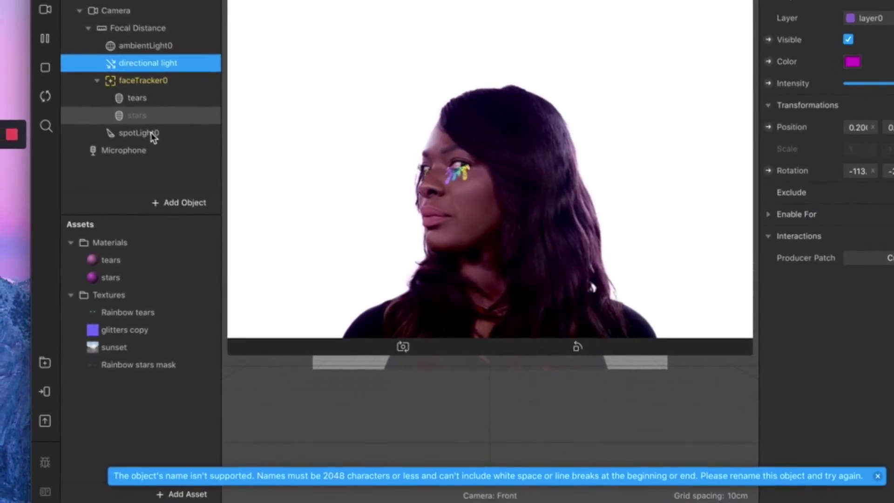
Step: Delete spotLight0 from the scene and dismiss the object insertion dialog
{"action": "left_click", "coordinate": [146, 139]}
{"action": "right_click", "coordinate": [155, 135]}
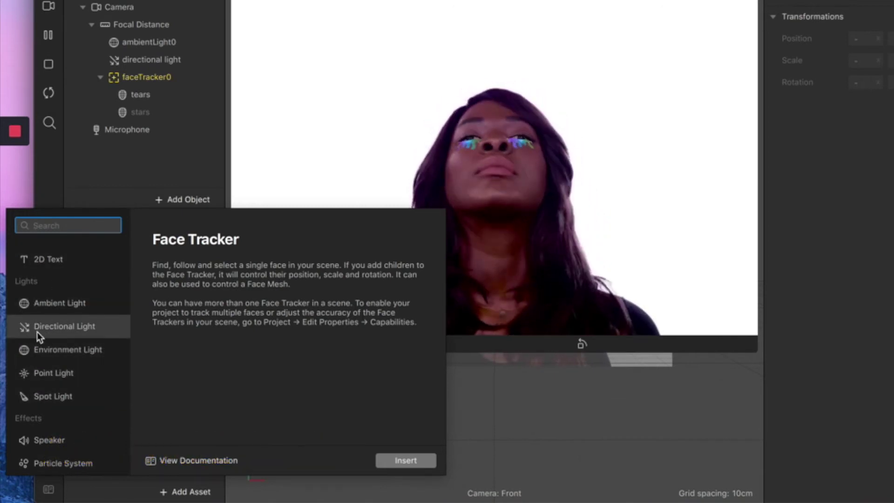
{"action": "left_click", "coordinate": [166, 179]}
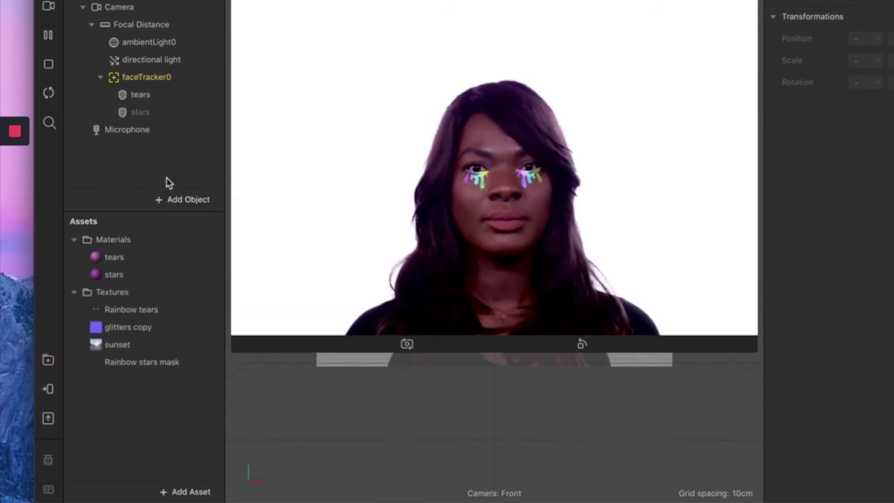
Step: Rename the directional light in the scene to left light
{"action": "double_click", "coordinate": [150, 59]}
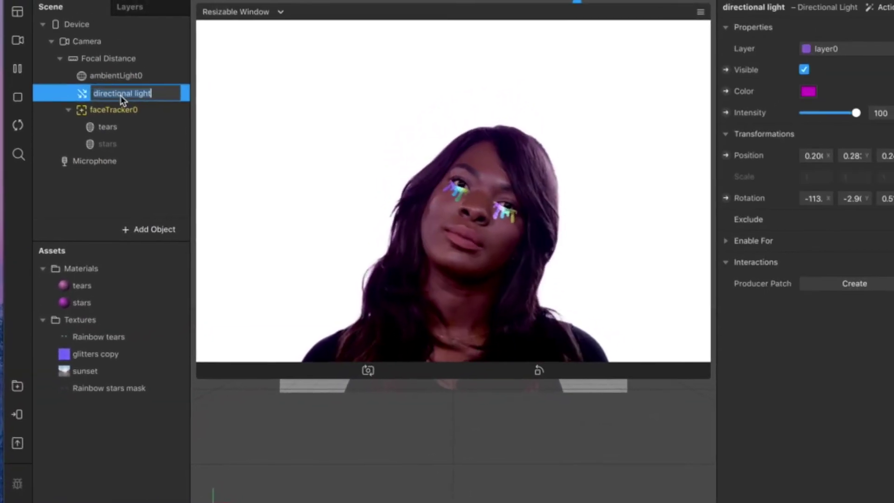
{"action": "type", "text": "left lighht"}
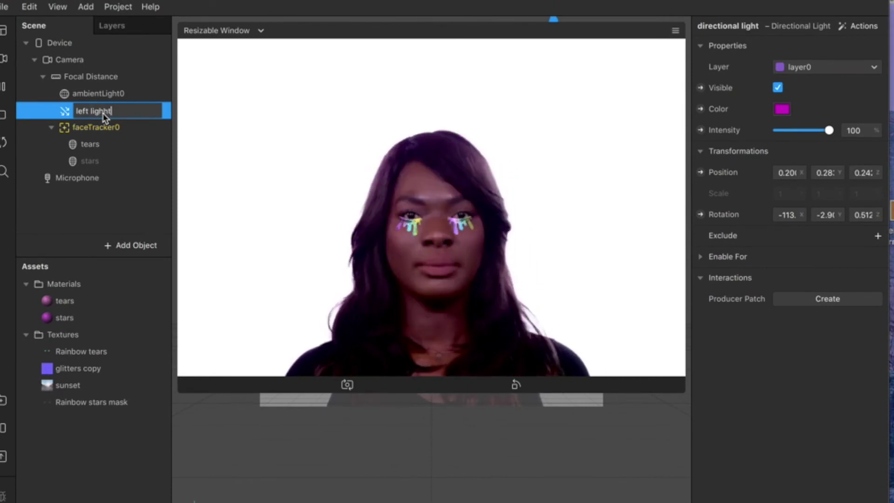
{"action": "key", "text": "Return"}
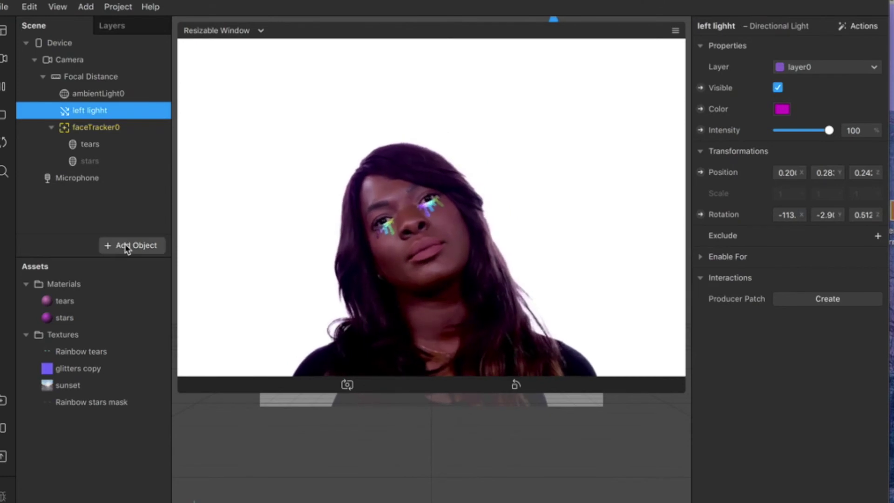
Step: Add a second directional light to the scene and name it right light
{"action": "left_click", "coordinate": [124, 246]}
{"action": "left_click", "coordinate": [30, 393]}
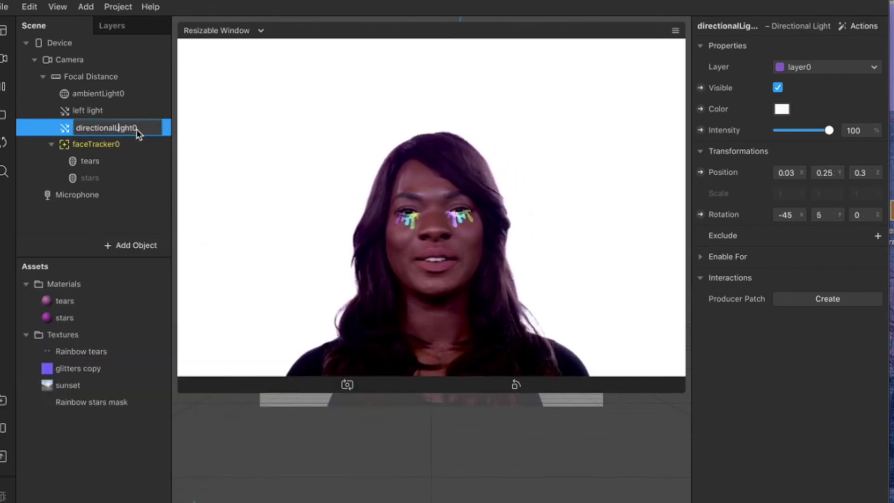
{"action": "type", "text": "rig"}
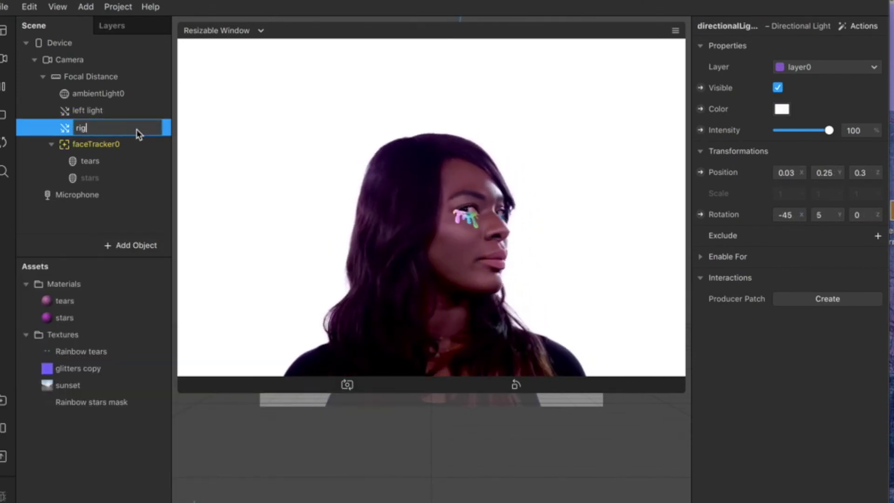
{"action": "type", "text": "ht light"}
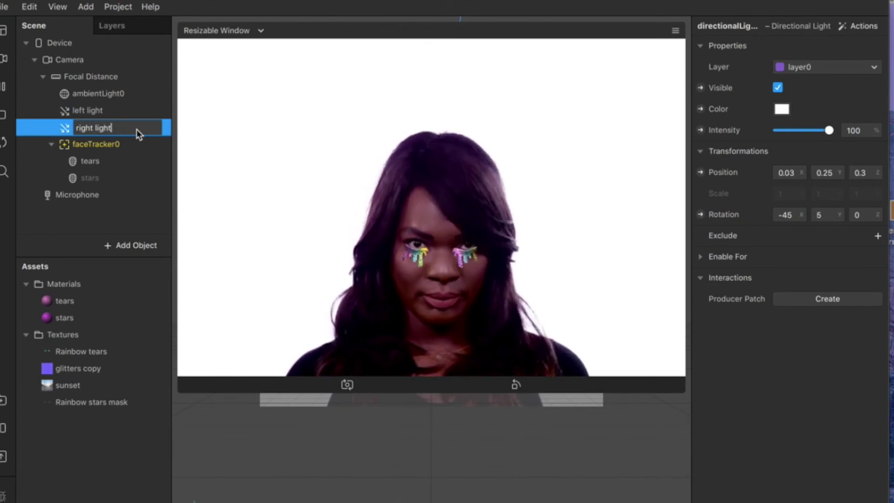
{"action": "key", "text": "Return"}
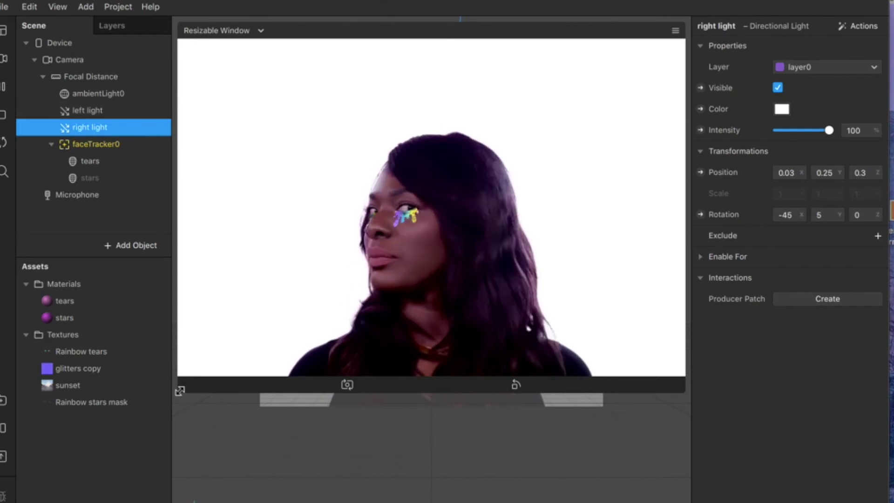
Step: Shrink the simulator preview and reposition the left light slightly lower, just above the camera plane's right corner, ready for rotating
{"action": "left_click_drag", "start_coordinate": [181, 389], "coordinate": [549, 154]}
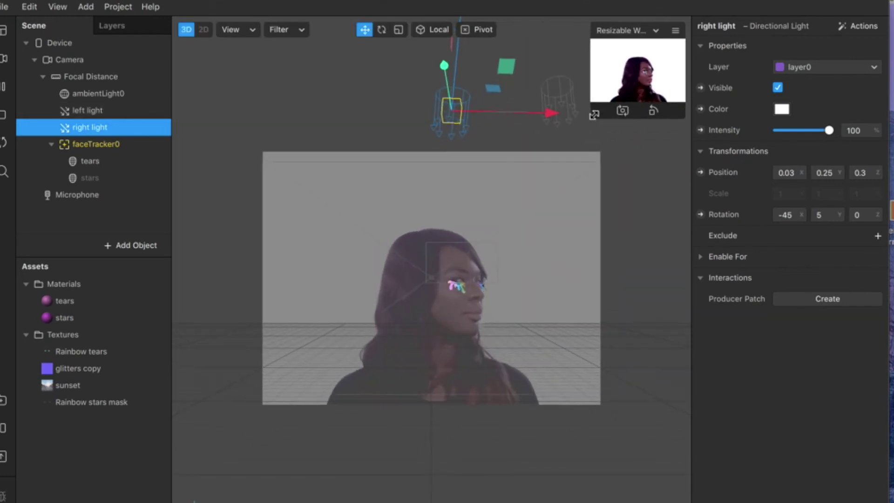
{"action": "left_click", "coordinate": [99, 112]}
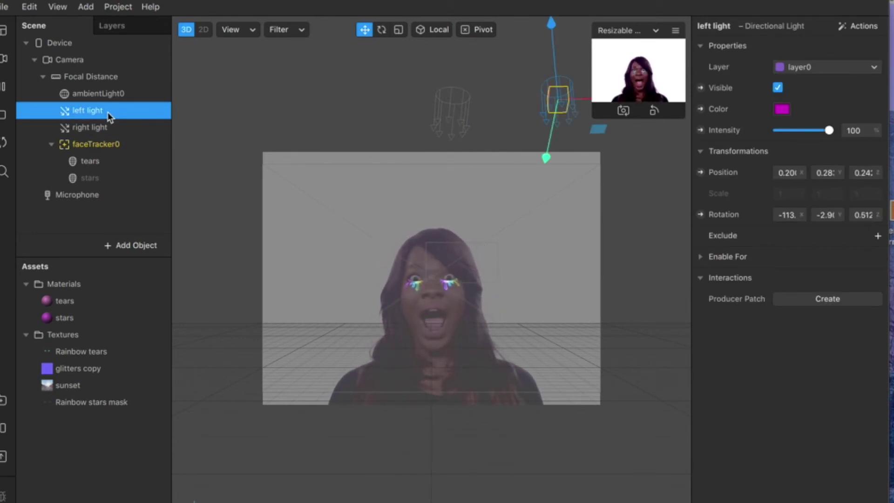
{"action": "left_click_drag", "start_coordinate": [552, 142], "coordinate": [568, 158]}
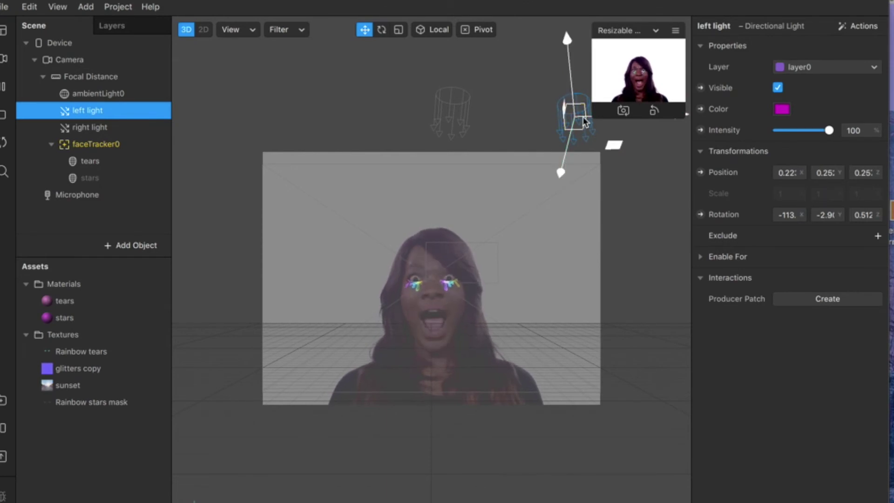
{"action": "left_click_drag", "start_coordinate": [585, 122], "coordinate": [574, 123]}
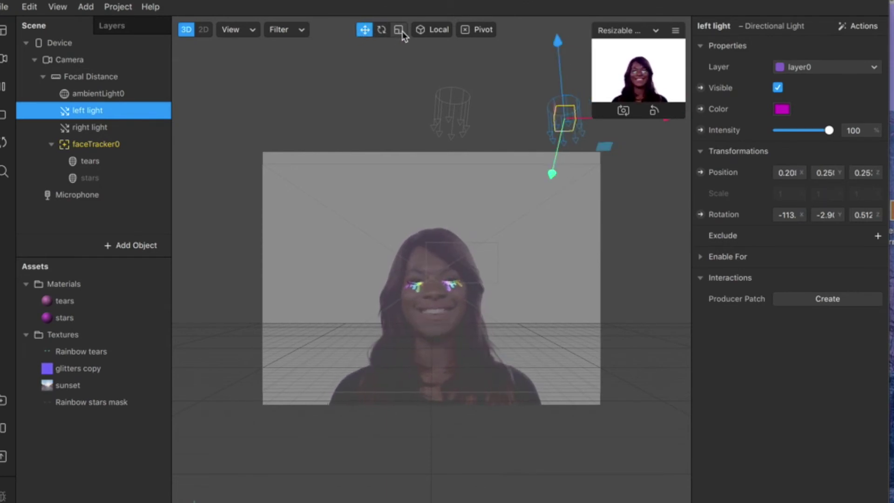
{"action": "left_click", "coordinate": [382, 30]}
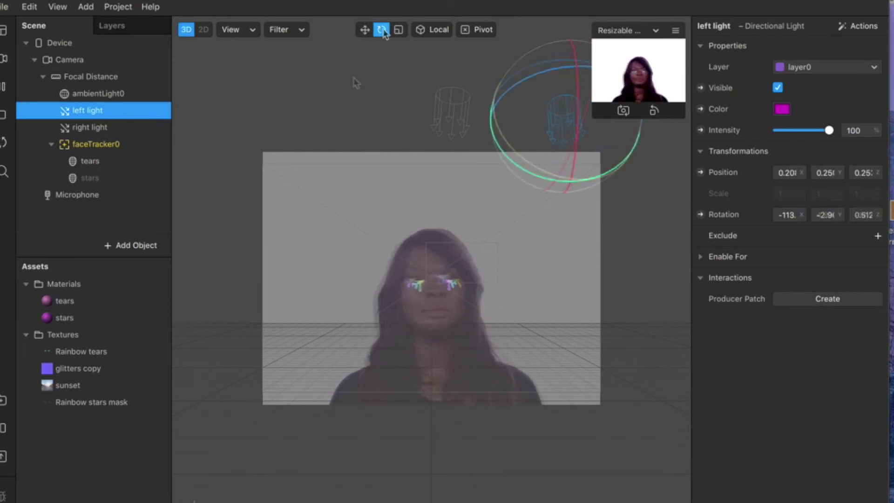
Step: Move the right light above the camera plane's left corner, opposite the left light, and angle the left light toward the face
{"action": "left_click", "coordinate": [89, 127]}
{"action": "key", "text": "w"}
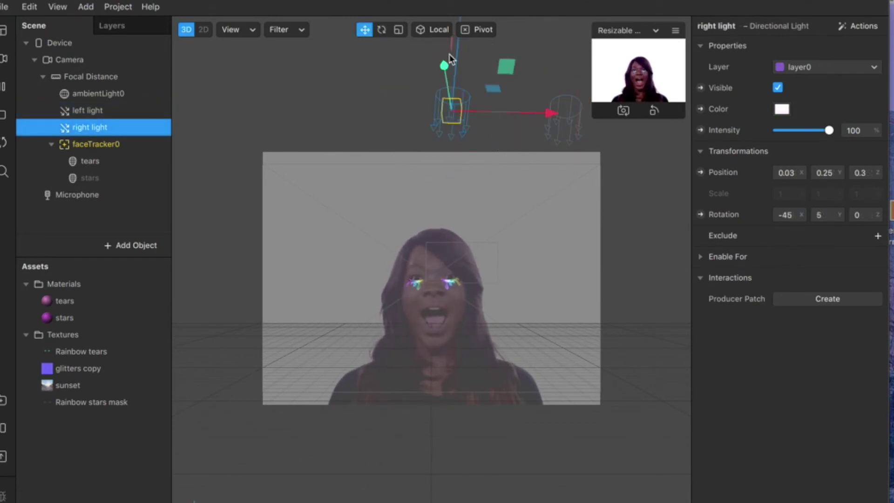
{"action": "left_click_drag", "start_coordinate": [456, 93], "coordinate": [395, 133]}
{"action": "left_click", "coordinate": [104, 112]}
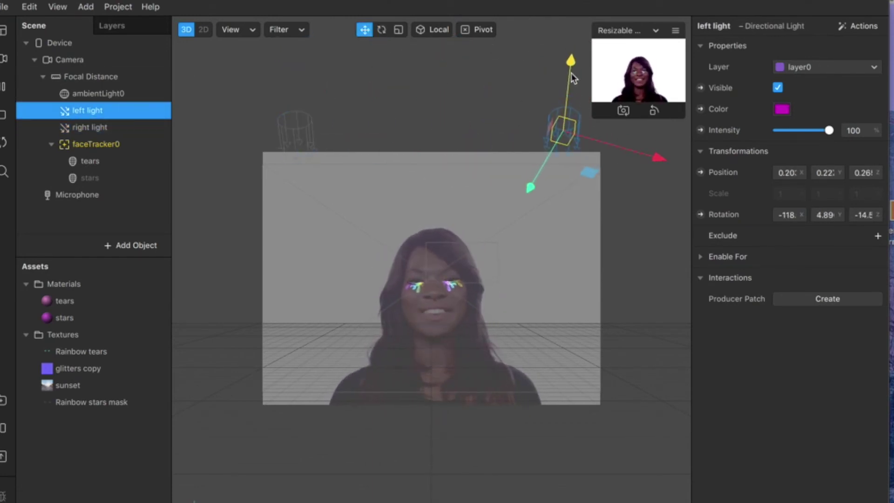
{"action": "left_click", "coordinate": [339, 299]}
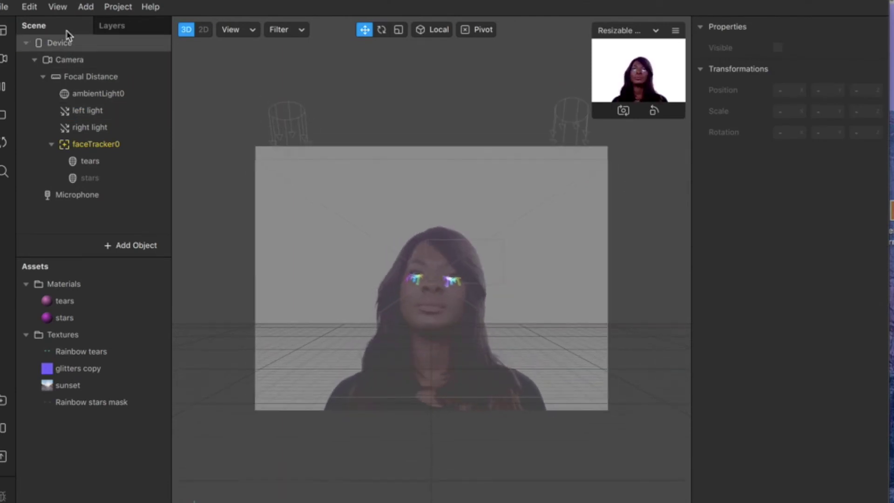
Step: Show the Patch Editor and add a Loop Animation patch
{"action": "left_click", "coordinate": [58, 8]}
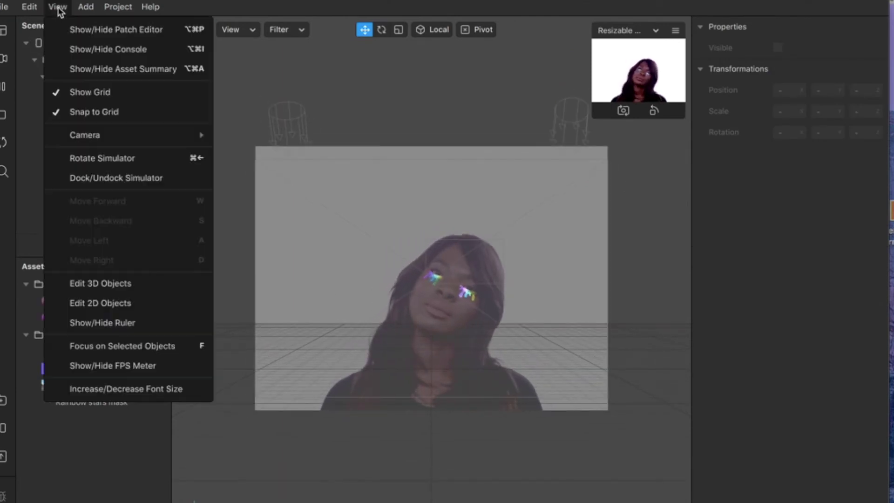
{"action": "left_click", "coordinate": [96, 29]}
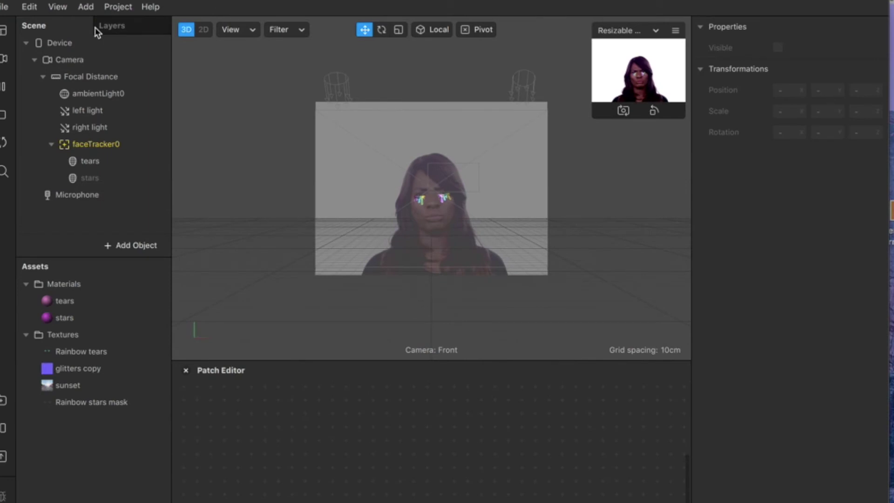
{"action": "double_click", "coordinate": [231, 429]}
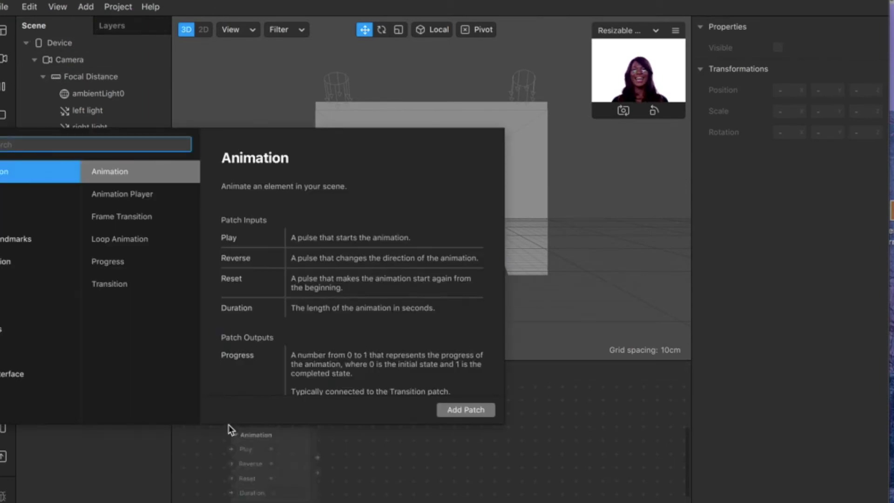
{"action": "type", "text": "loop"}
{"action": "key", "text": "Return"}
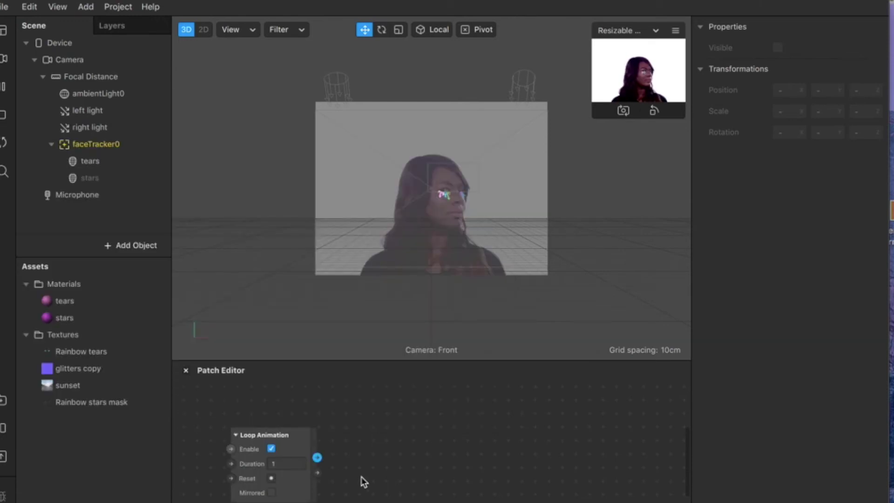
Step: Add a Transition patch whose Progress is driven by the Loop Animation output
{"action": "left_click_drag", "start_coordinate": [300, 440], "coordinate": [357, 427]}
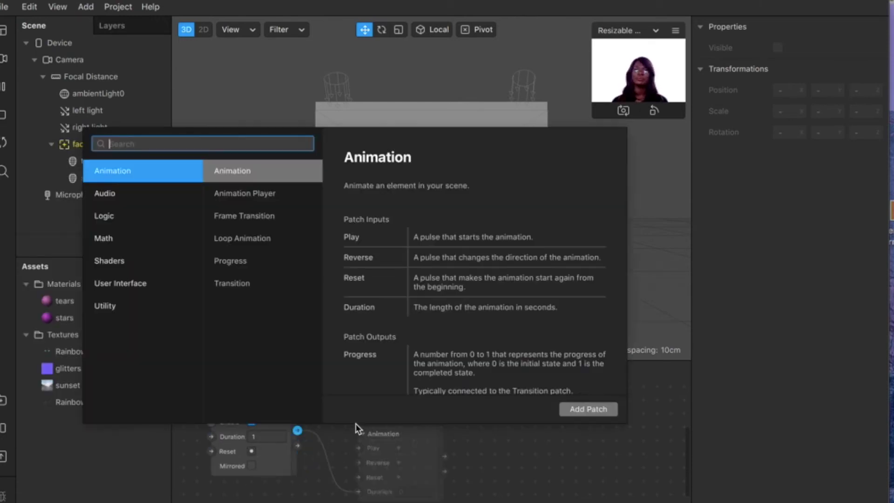
{"action": "type", "text": "transit"}
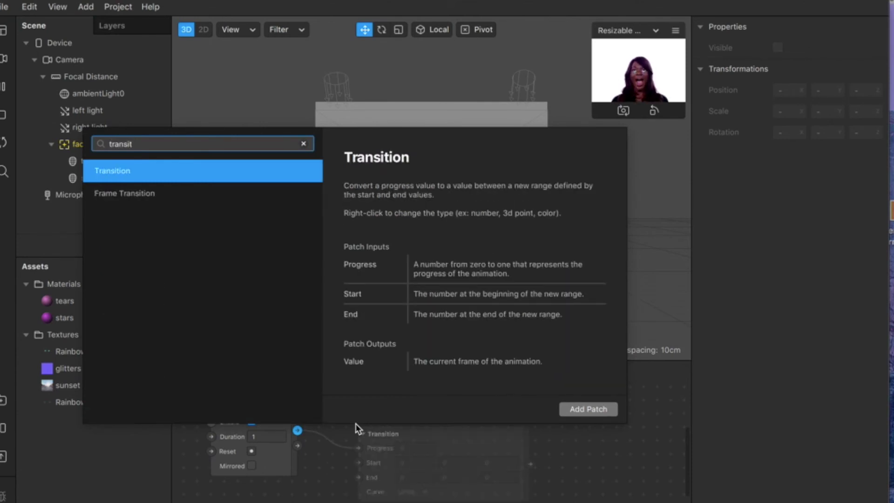
{"action": "key", "text": "Return"}
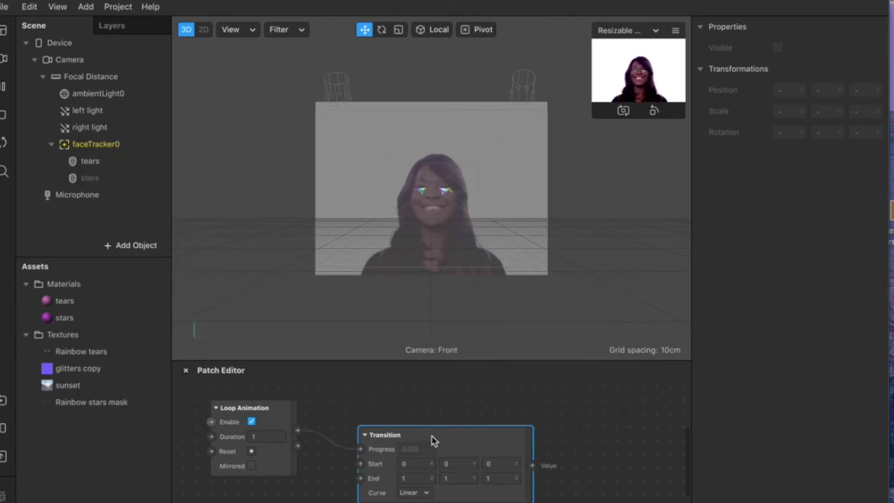
Step: Arrange the Loop Animation and Transition patches side by side and set the Transition's End X and Y to 360
{"action": "left_click_drag", "start_coordinate": [431, 436], "coordinate": [400, 409]}
{"action": "left_click_drag", "start_coordinate": [284, 410], "coordinate": [270, 411]}
{"action": "left_click_drag", "start_coordinate": [420, 410], "coordinate": [402, 412]}
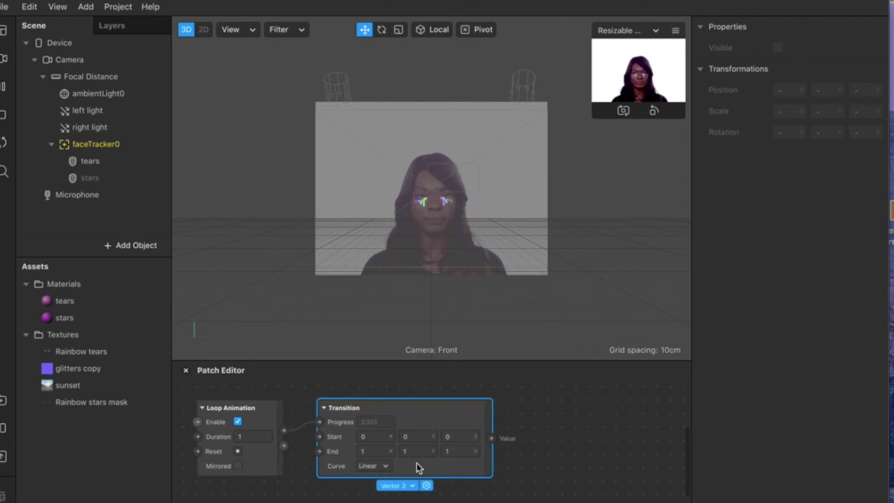
{"action": "double_click", "coordinate": [370, 451]}
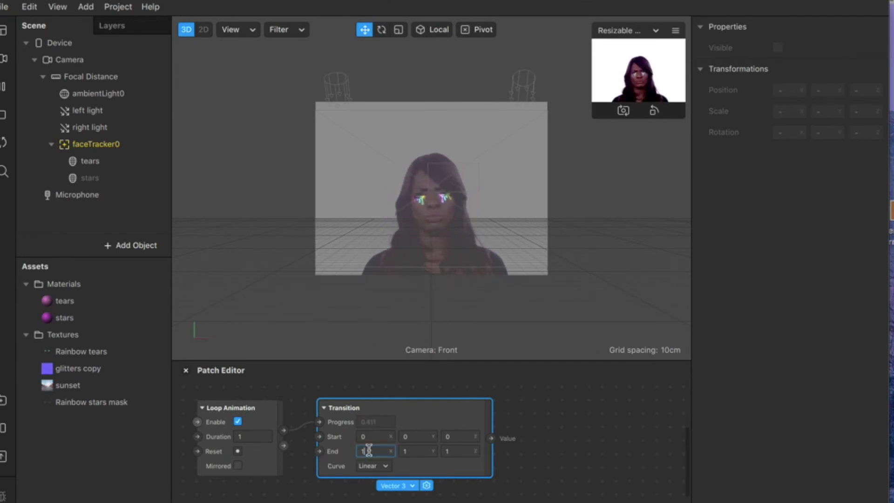
{"action": "key", "text": "BackSpace"}
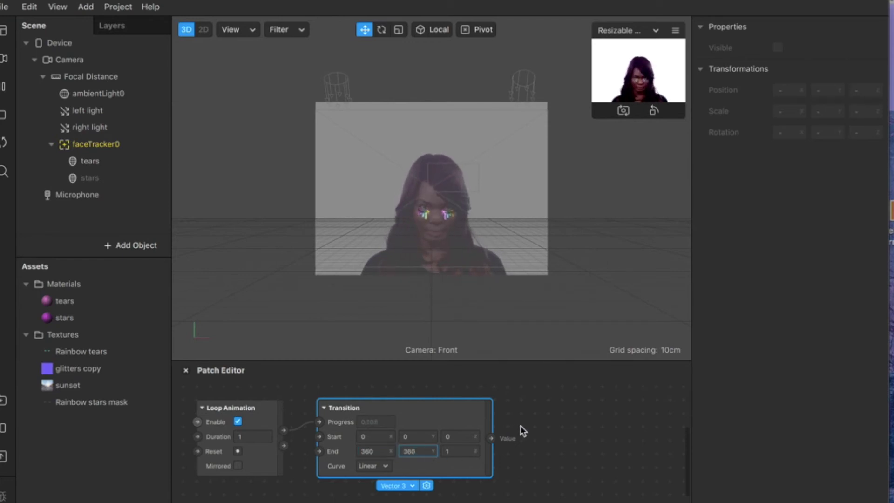
Step: Change the left light's color to white
{"action": "left_click", "coordinate": [115, 116]}
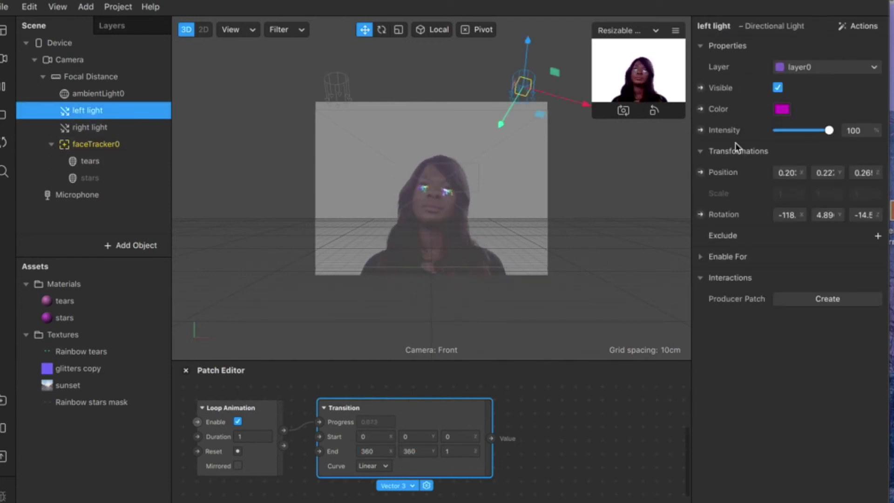
{"action": "left_click", "coordinate": [781, 109]}
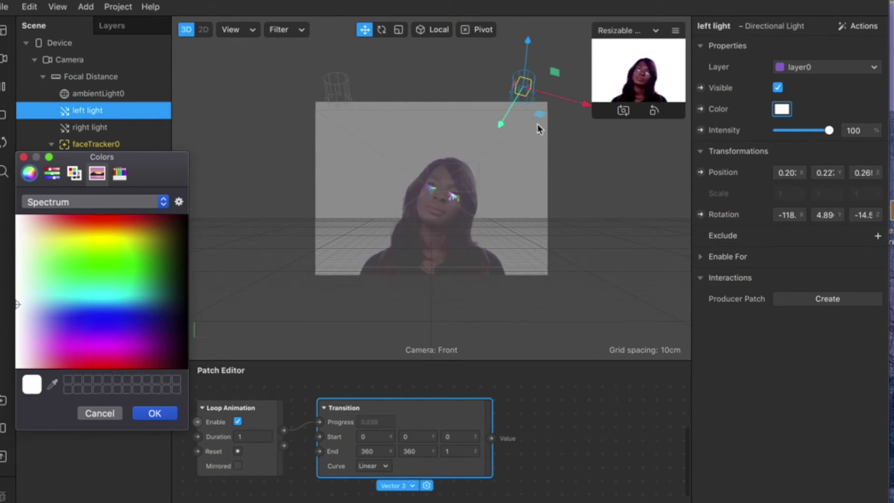
{"action": "left_click", "coordinate": [595, 120]}
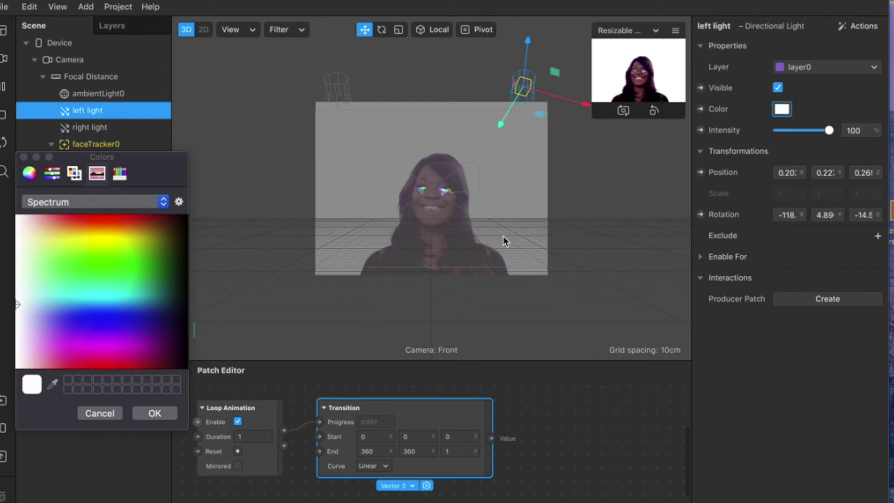
{"action": "left_click", "coordinate": [154, 414]}
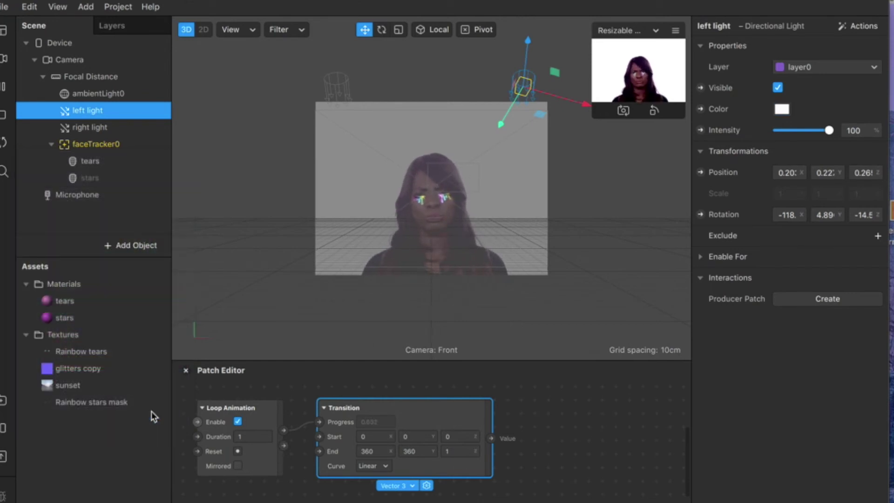
Step: Try the right light at 40% intensity in an enlarged preview, restore it to 100% and shrink the preview
{"action": "left_click", "coordinate": [104, 127]}
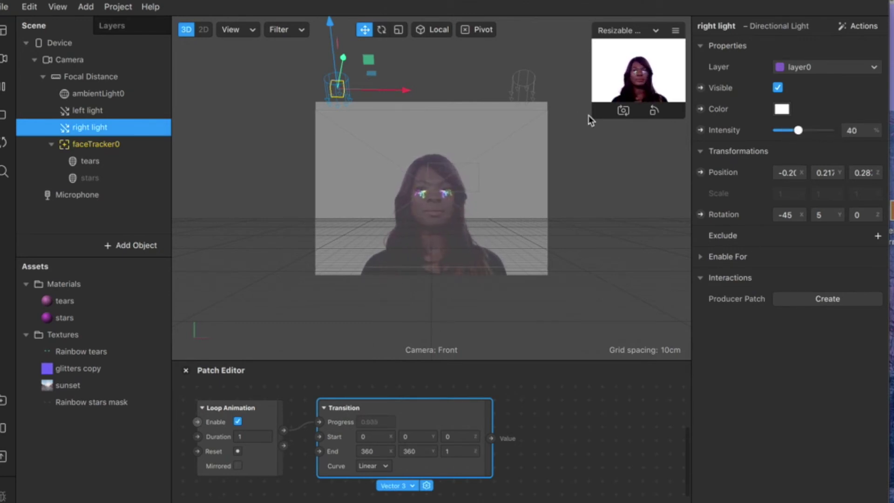
{"action": "left_click_drag", "start_coordinate": [591, 118], "coordinate": [269, 318]}
{"action": "left_click_drag", "start_coordinate": [798, 130], "coordinate": [848, 136]}
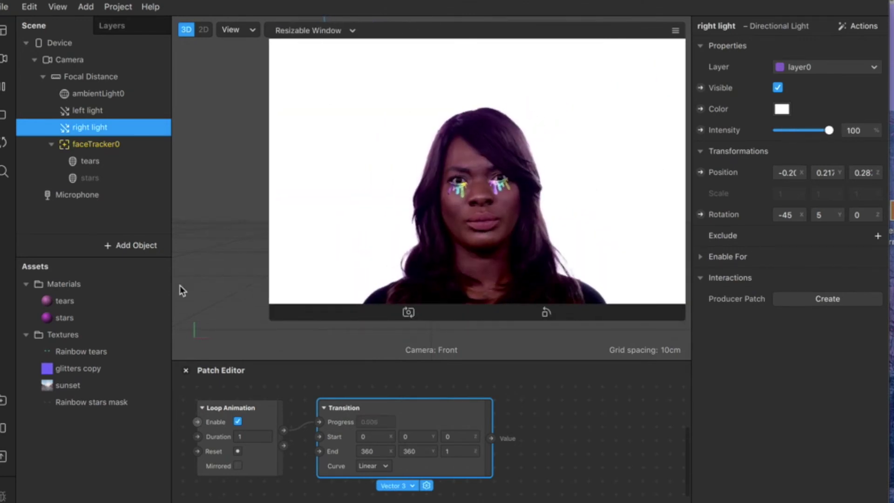
{"action": "left_click_drag", "start_coordinate": [269, 316], "coordinate": [545, 132]}
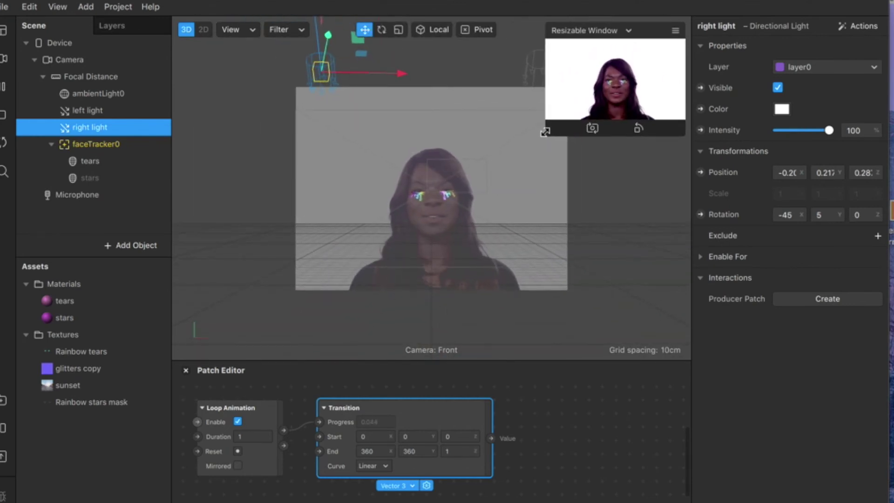
Step: Create rotation patches for the left and right lights beside the Transition and connect its Value to the left light's 3D Rotation
{"action": "left_click", "coordinate": [70, 114]}
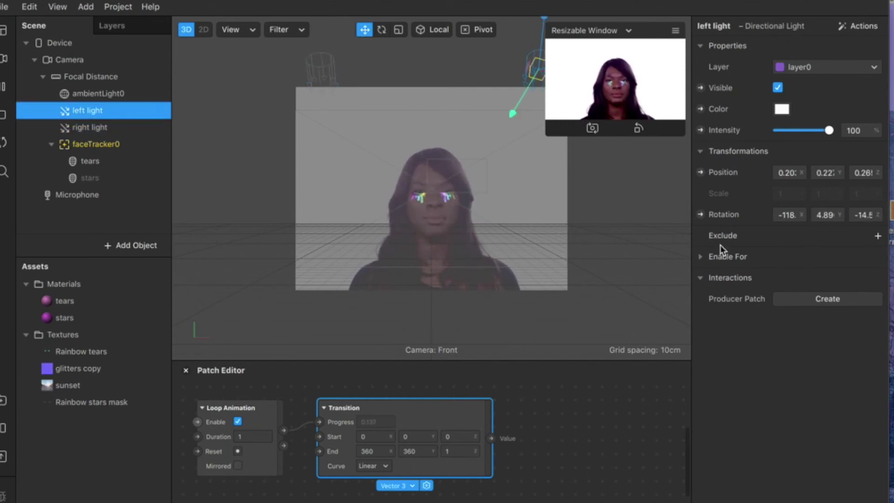
{"action": "left_click", "coordinate": [700, 214]}
{"action": "left_click_drag", "start_coordinate": [500, 465], "coordinate": [575, 404]}
{"action": "left_click", "coordinate": [77, 131]}
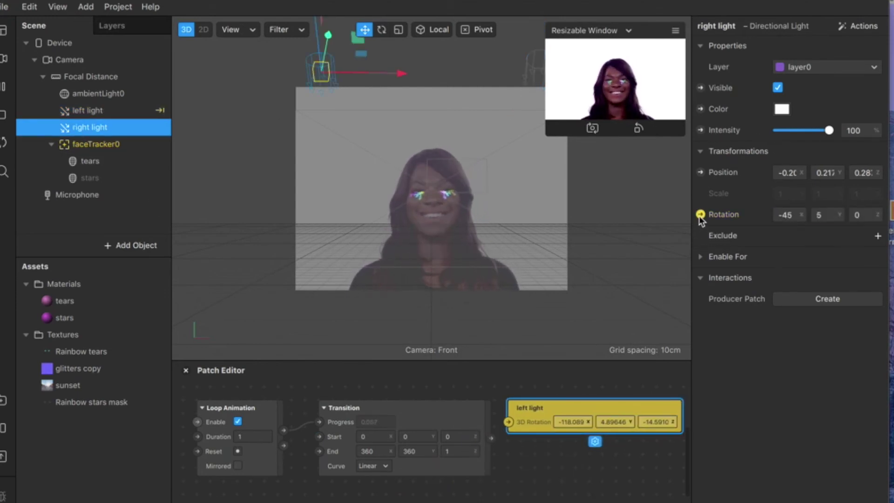
{"action": "left_click_drag", "start_coordinate": [493, 471], "coordinate": [568, 463]}
{"action": "scroll", "coordinate": [317, 446], "scroll_direction": "up", "scroll_amount": 2}
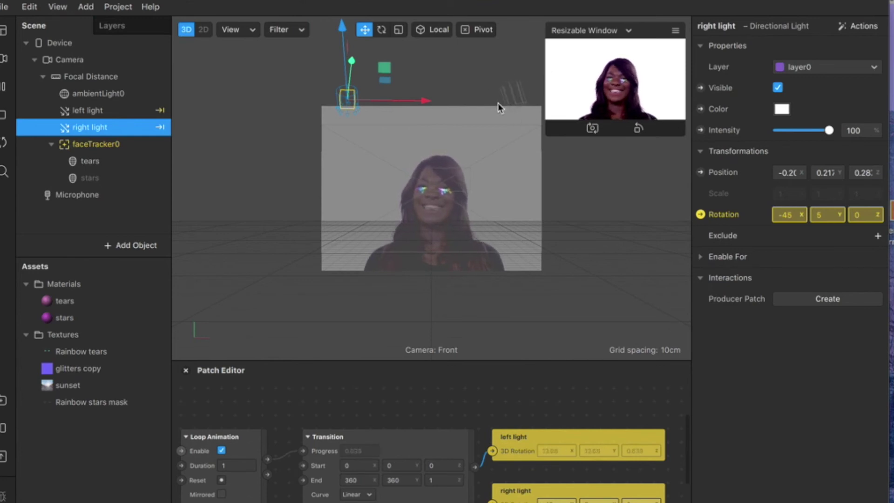
Step: Switch the preview to the real-time simulation video of the woman in the red floral shawl and resize the preview window
{"action": "left_click_drag", "start_coordinate": [546, 135], "coordinate": [146, 372]}
{"action": "left_click", "coordinate": [4, 58]}
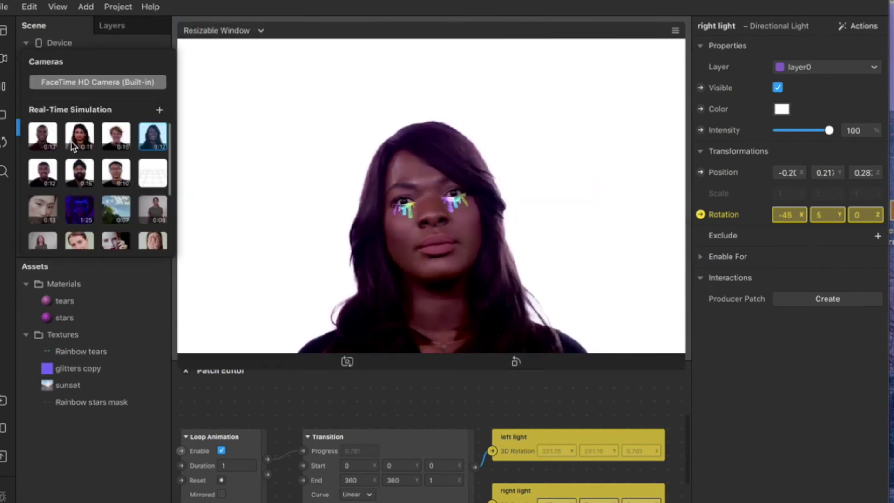
{"action": "left_click", "coordinate": [42, 211]}
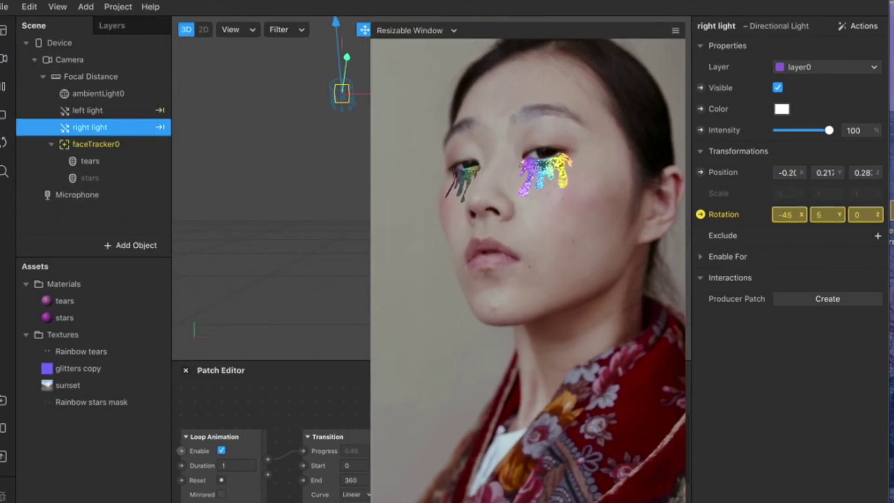
{"action": "left_click_drag", "start_coordinate": [410, 333], "coordinate": [499, 359]}
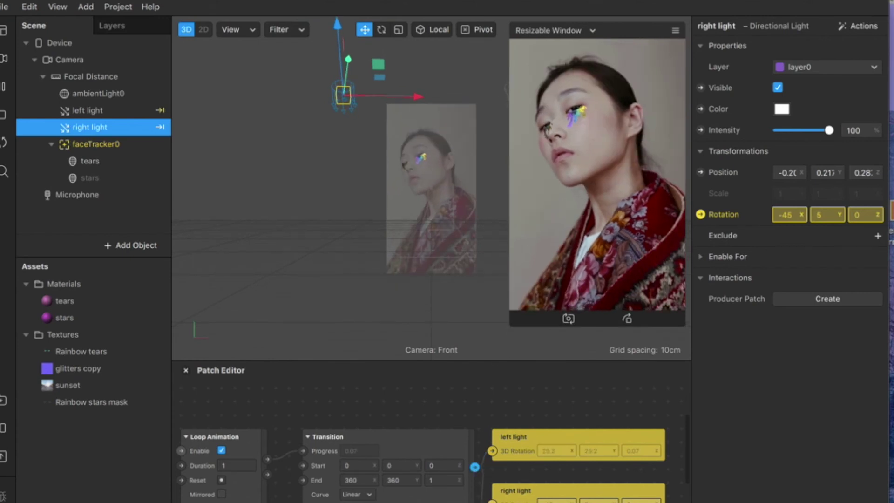
Step: Connect the Transition patch's output to the right light's 3D Rotation and enlarge the preview to check the tears
{"action": "left_click_drag", "start_coordinate": [475, 467], "coordinate": [492, 502]}
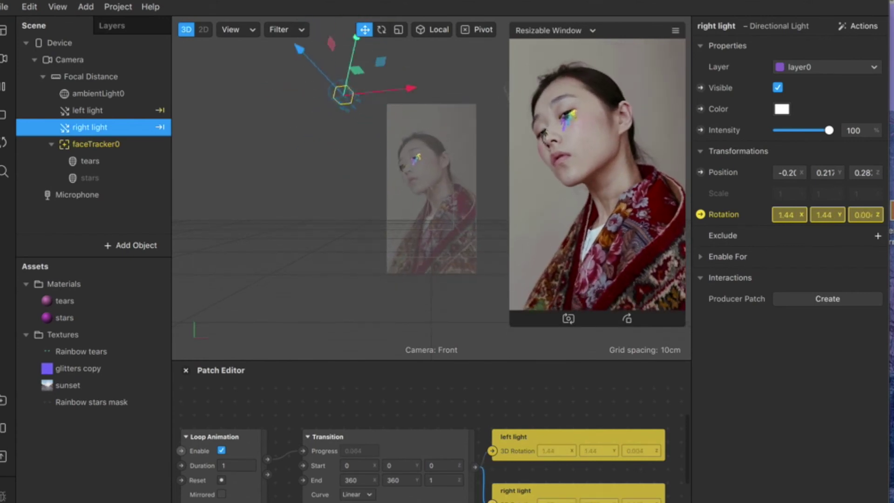
{"action": "left_click_drag", "start_coordinate": [513, 324], "coordinate": [599, 226]}
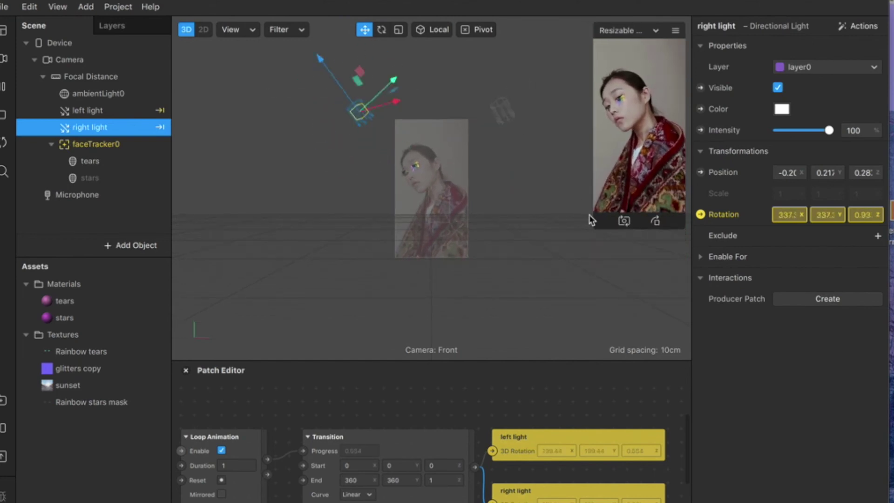
{"action": "left_click_drag", "start_coordinate": [593, 228], "coordinate": [200, 409]}
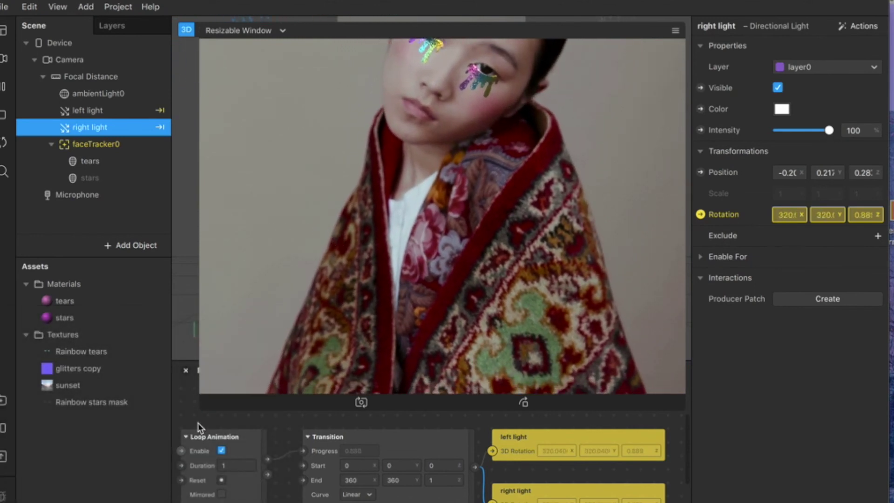
Step: Narrow the preview to uncover the patches and try a Loop Animation duration of 3
{"action": "left_click_drag", "start_coordinate": [199, 366], "coordinate": [352, 363]}
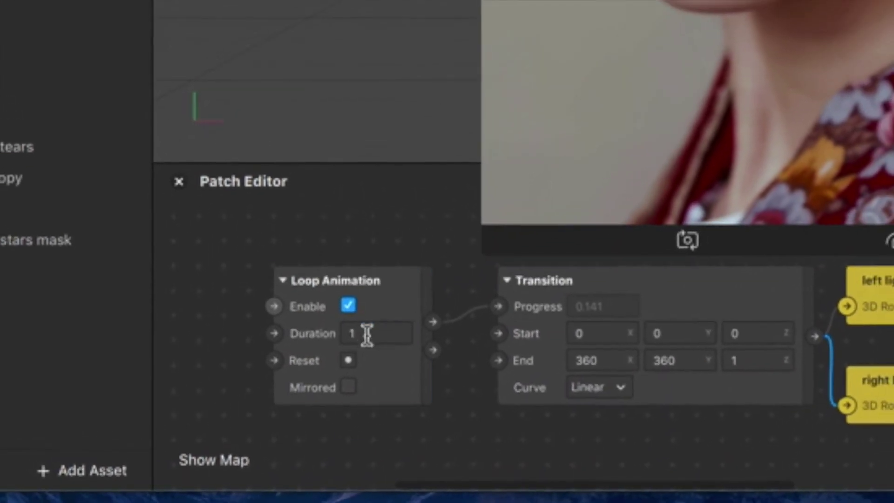
{"action": "left_click", "coordinate": [344, 303]}
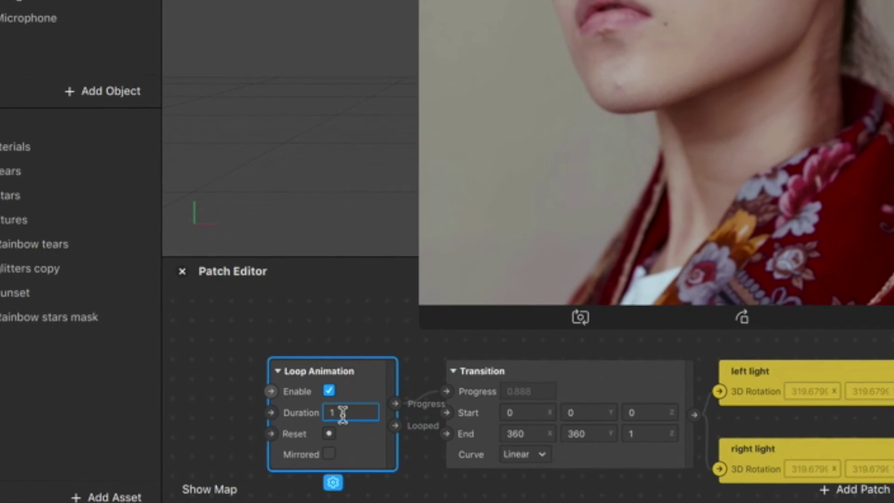
{"action": "key", "text": "BackSpace"}
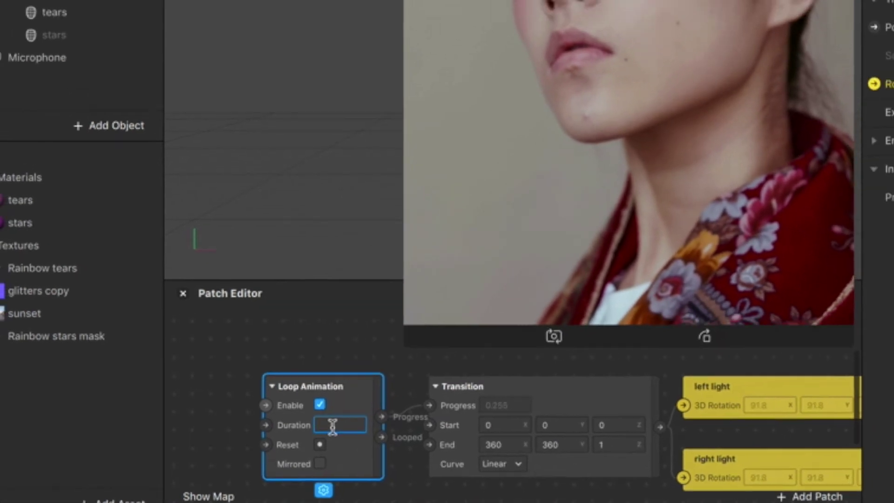
{"action": "type", "text": "3"}
{"action": "key", "text": "Return"}
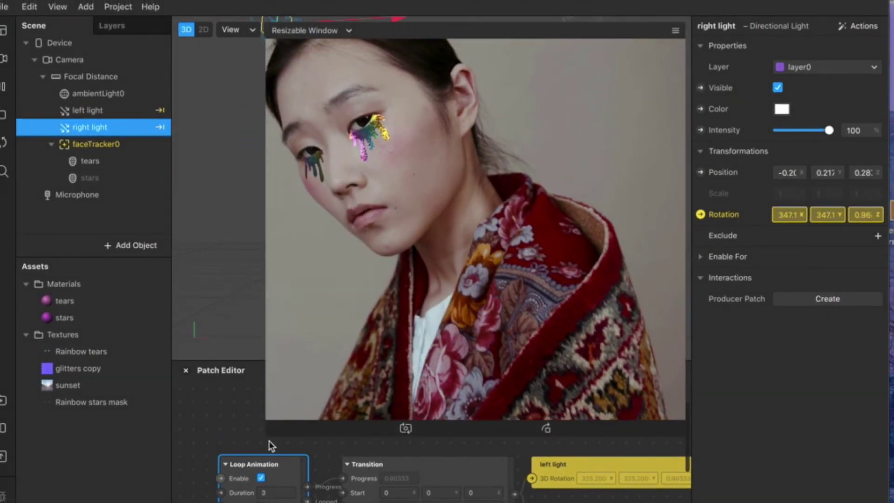
Step: Set the Loop Animation's duration to 5 and enlarge the preview to check the glitter's speed
{"action": "left_click", "coordinate": [305, 409]}
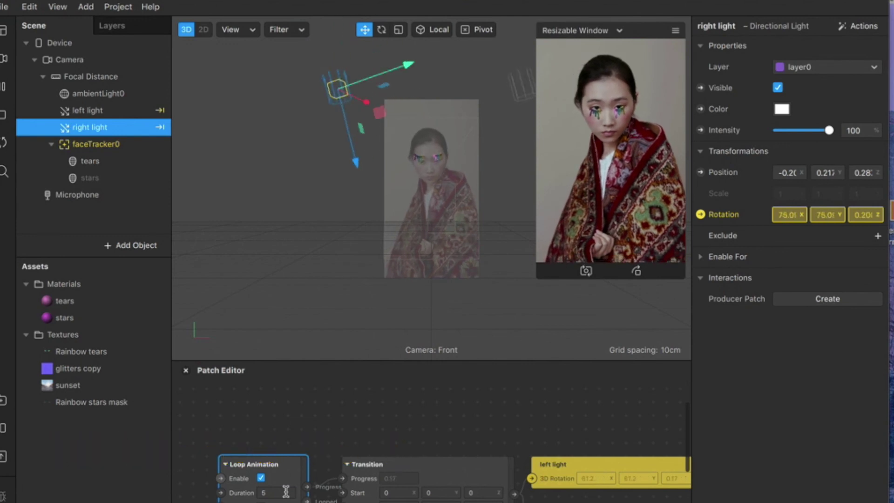
{"action": "left_click_drag", "start_coordinate": [492, 289], "coordinate": [203, 441]}
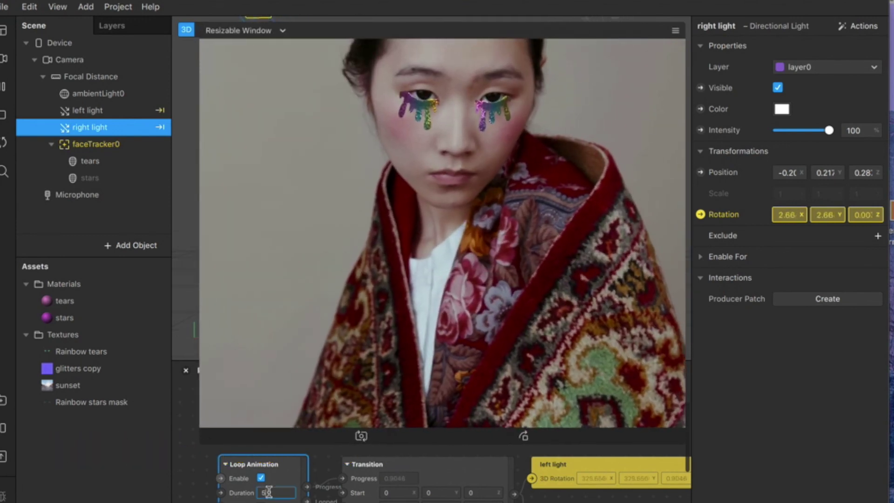